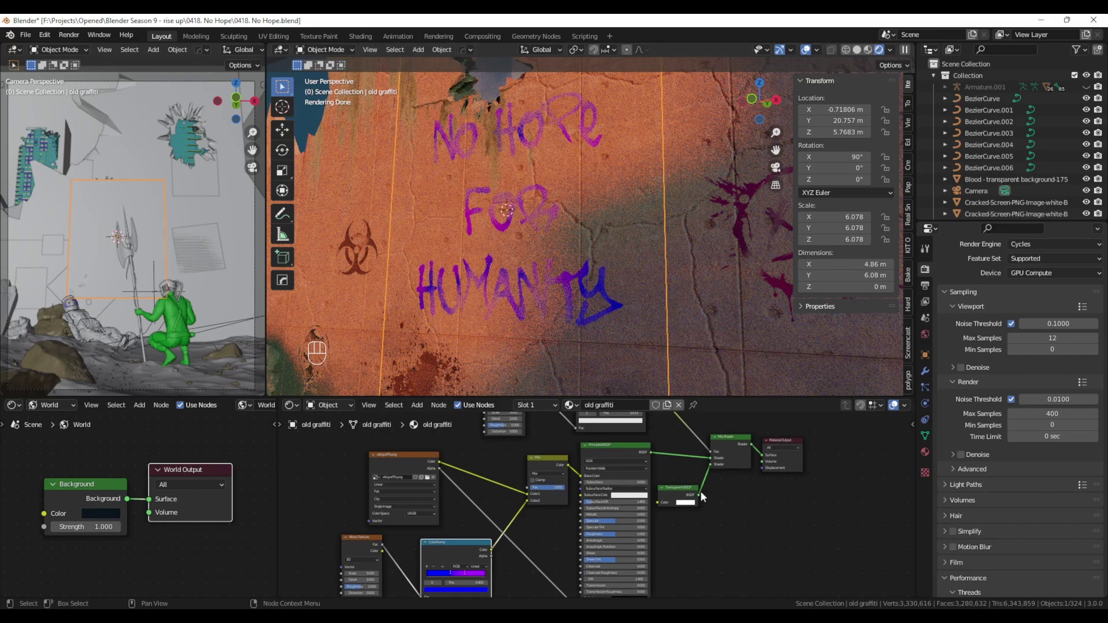
scroll(709, 531, "down", 2)
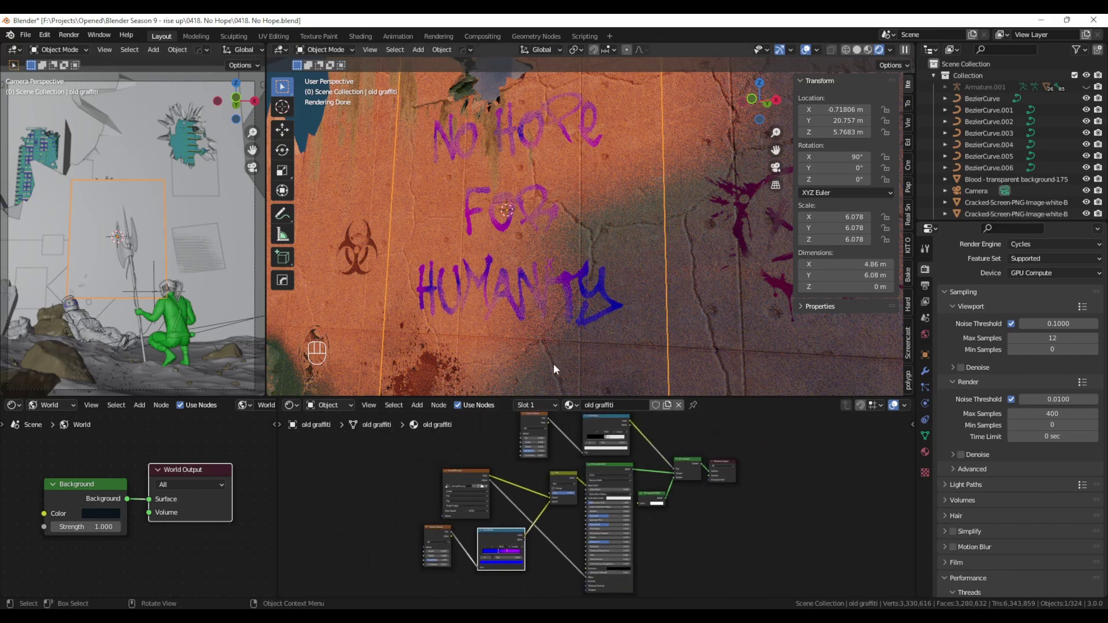
scroll(574, 333, "down", 4)
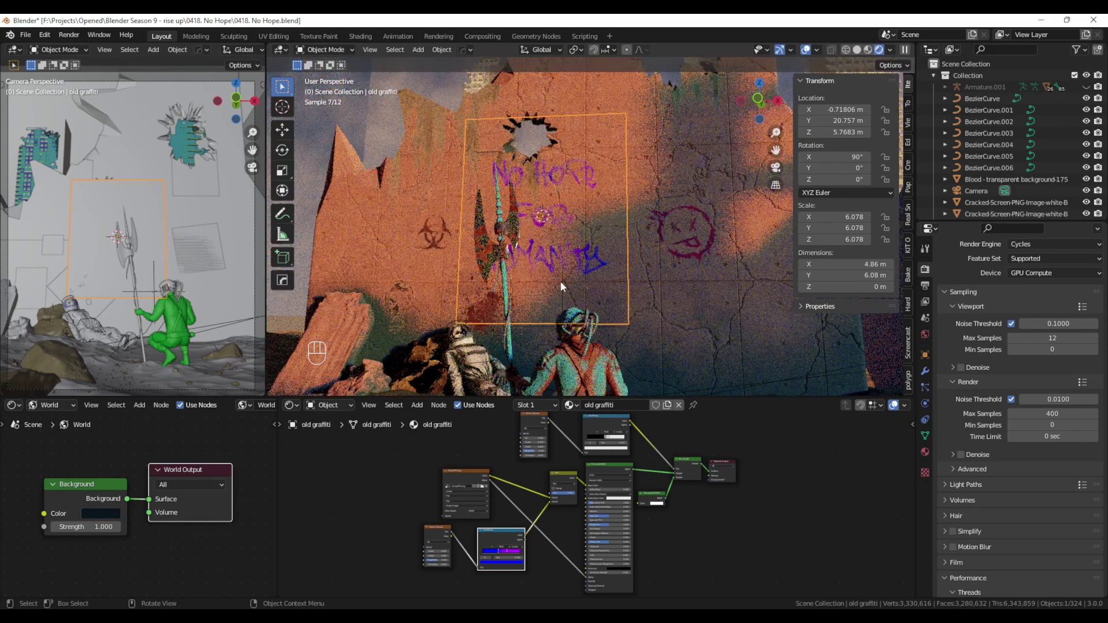
key("KP_Decimal")
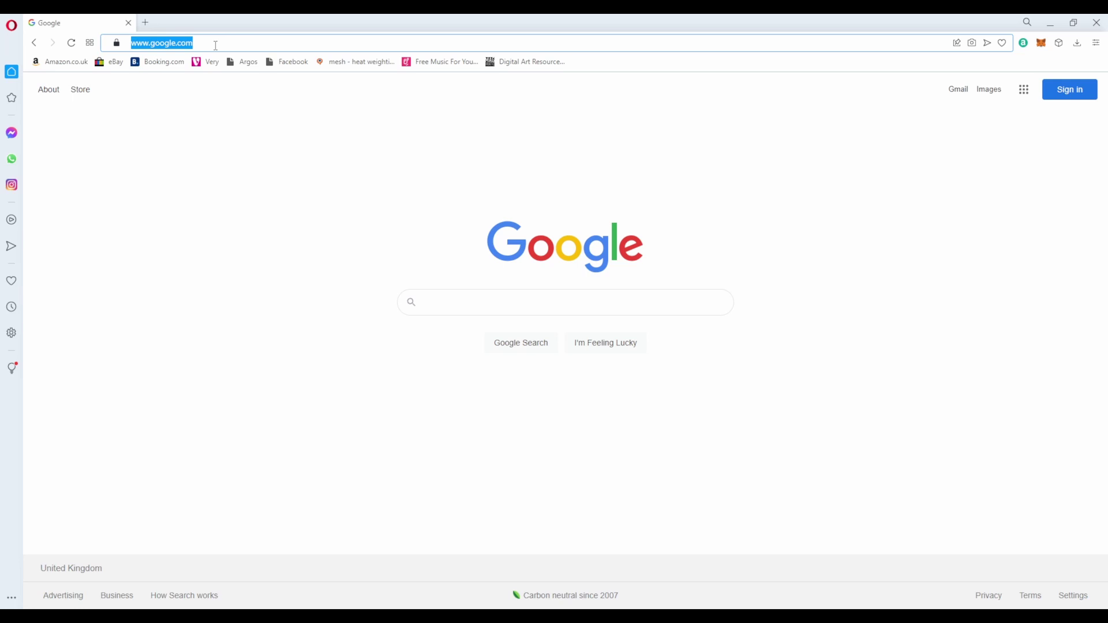
Switch to the web browser, open the 1001 Fonts website and search it for graffiti fonts
type("10")
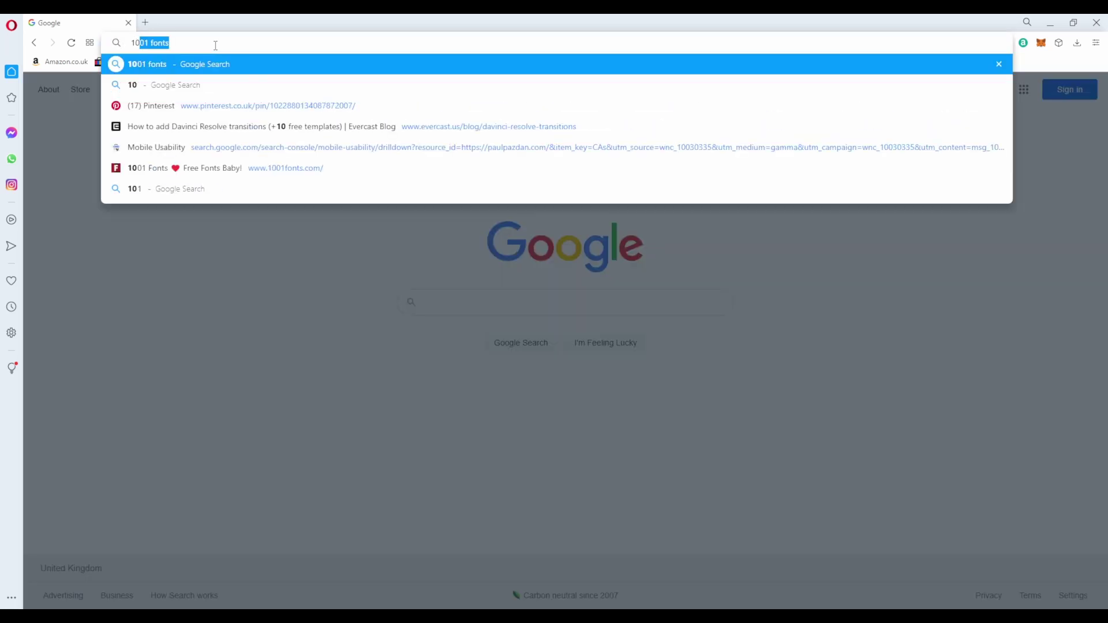
key("Return")
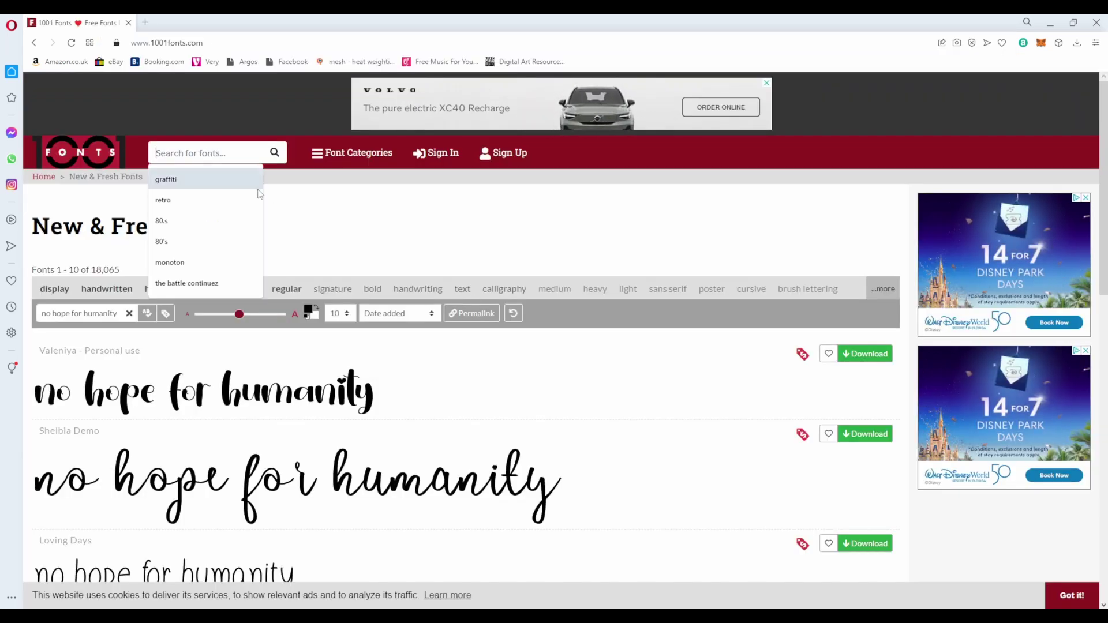
left_click(170, 180)
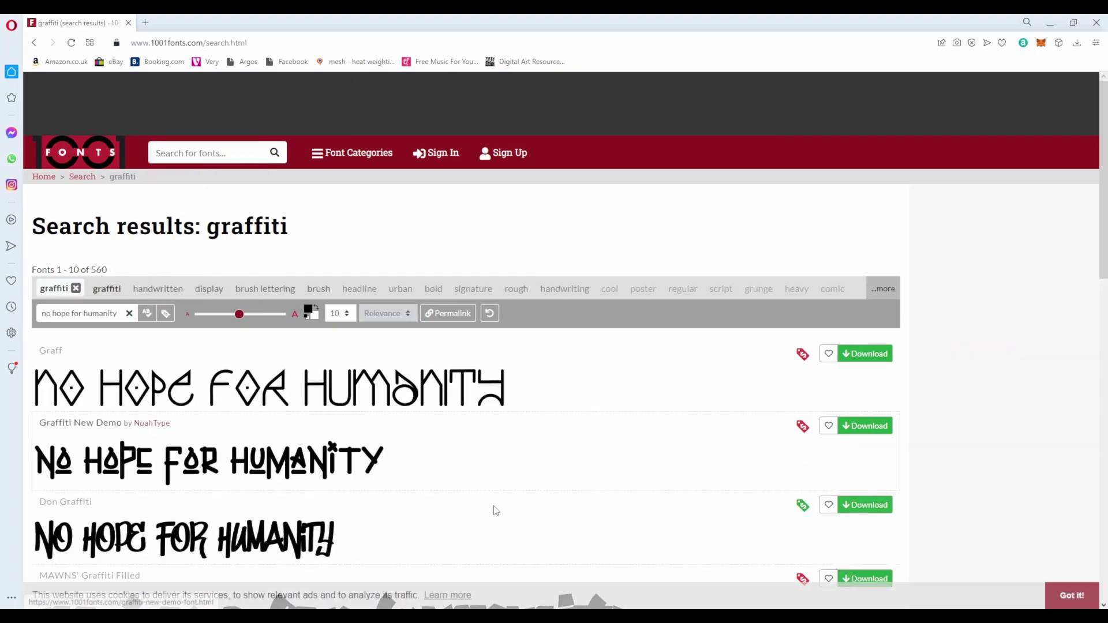
Look through the first page of graffiti fonts, comparing the "no hope for humanity" previews and their license tags
scroll(473, 493, "down", 4)
scroll(448, 453, "down", 6)
scroll(413, 389, "down", 4)
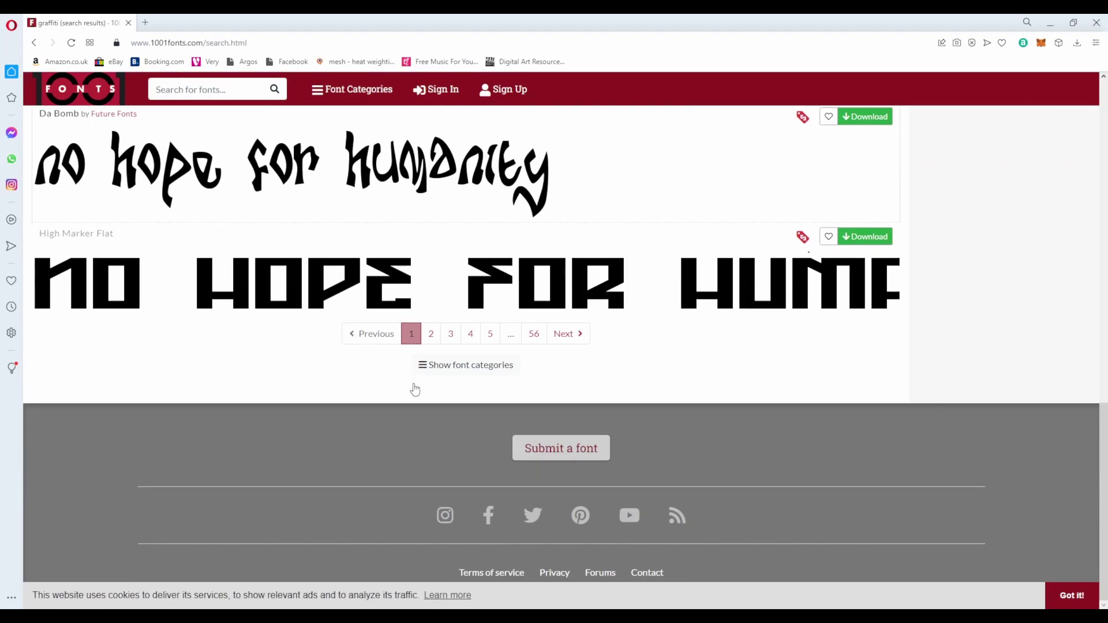
scroll(449, 385, "up", 8)
scroll(596, 388, "up", 7)
scroll(719, 322, "down", 3)
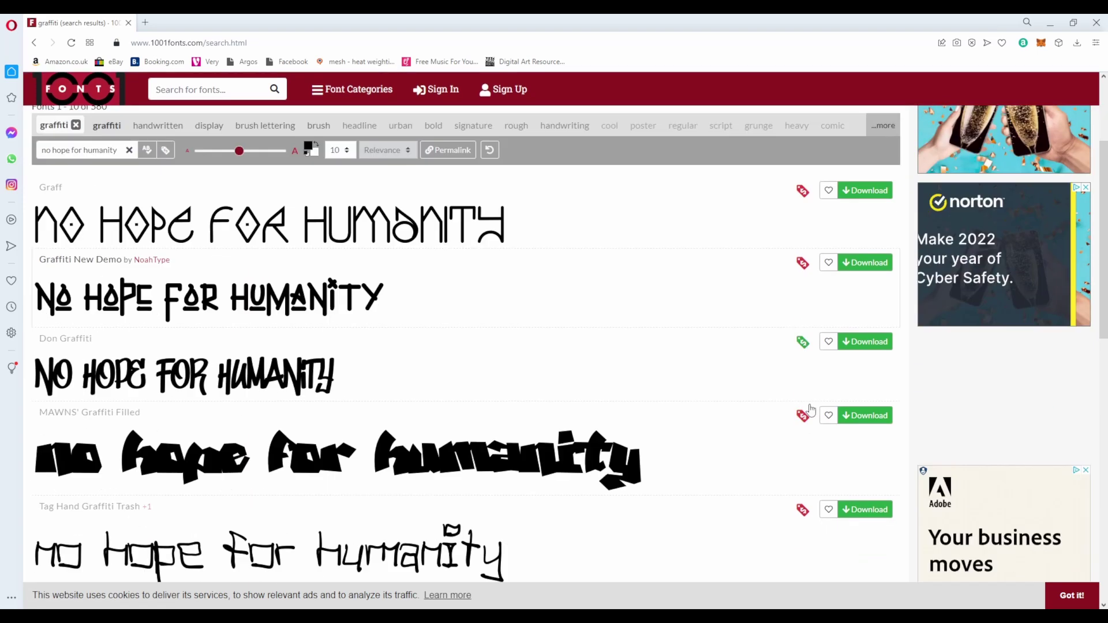
scroll(719, 322, "up", 1)
mouse_move(803, 382)
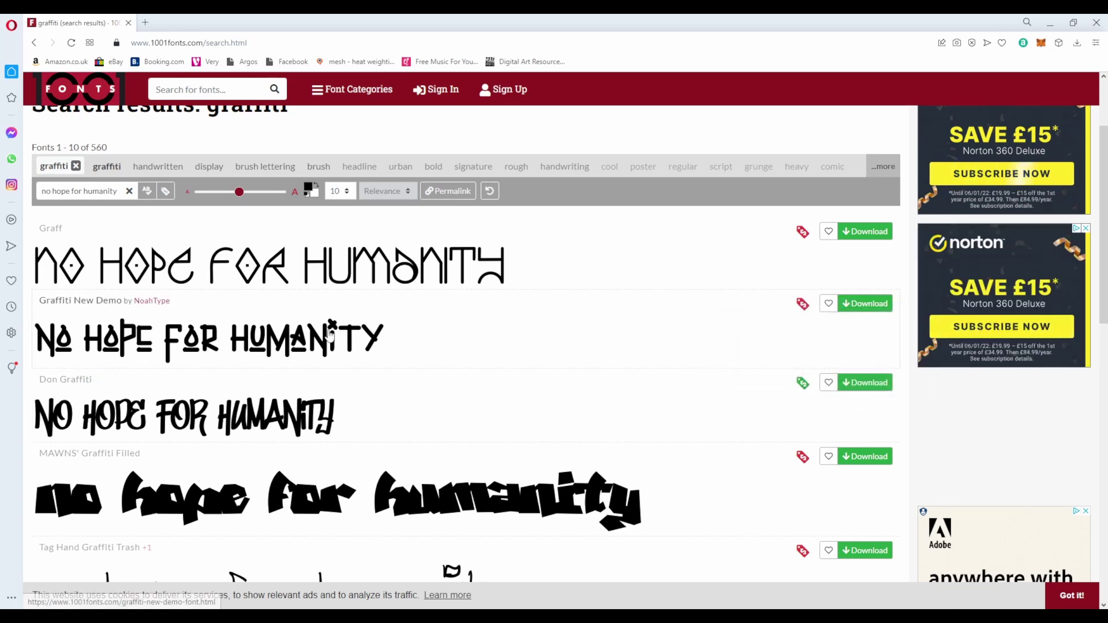
Search the font site for "the battle continuez"
left_click(195, 86)
type("the")
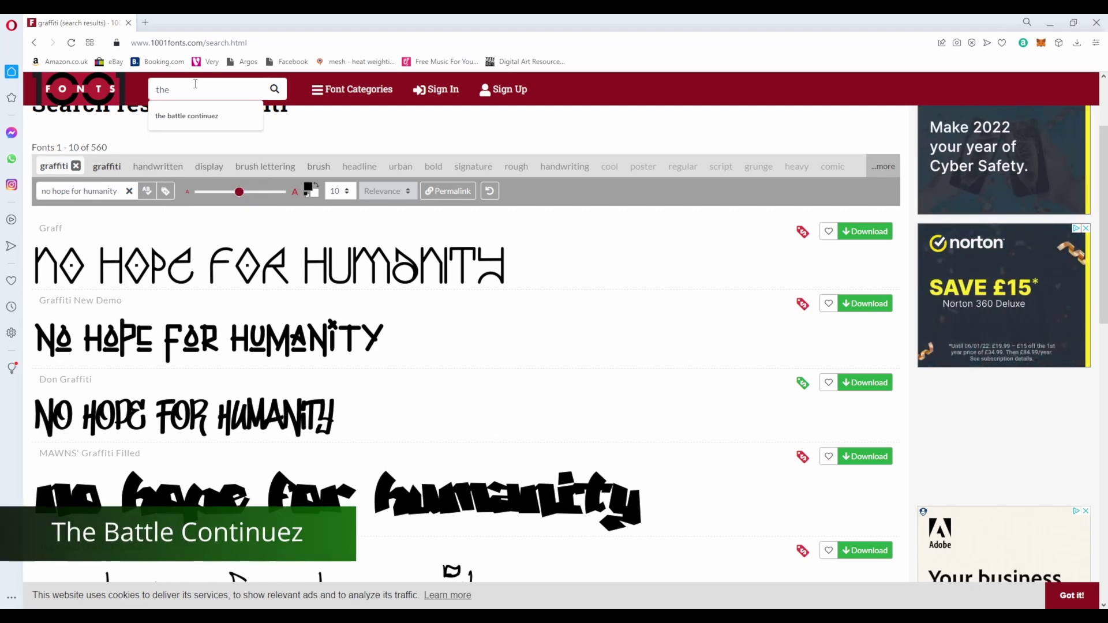
key("Down")
key("Return")
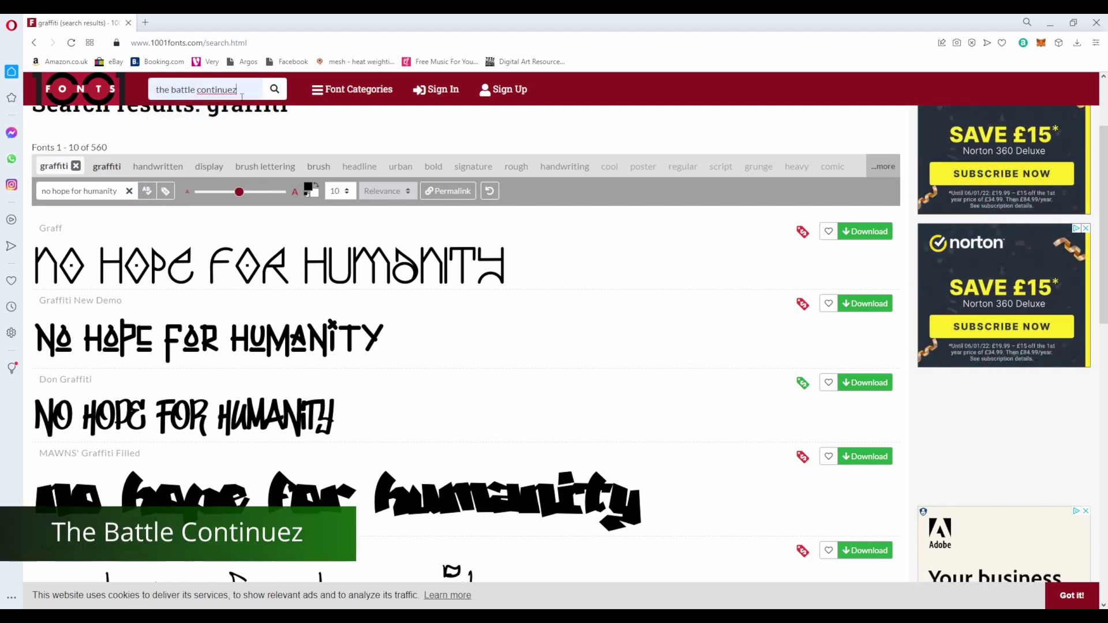
left_click(274, 90)
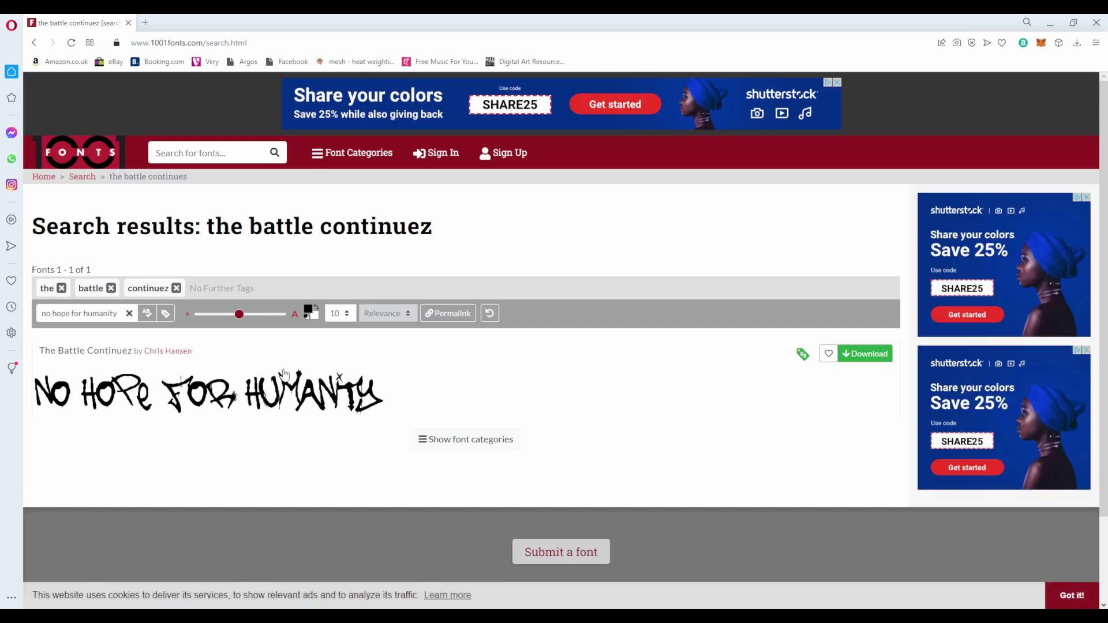
Open the page of The Battle Continuez font and review its preview text and license terms
left_click(199, 397)
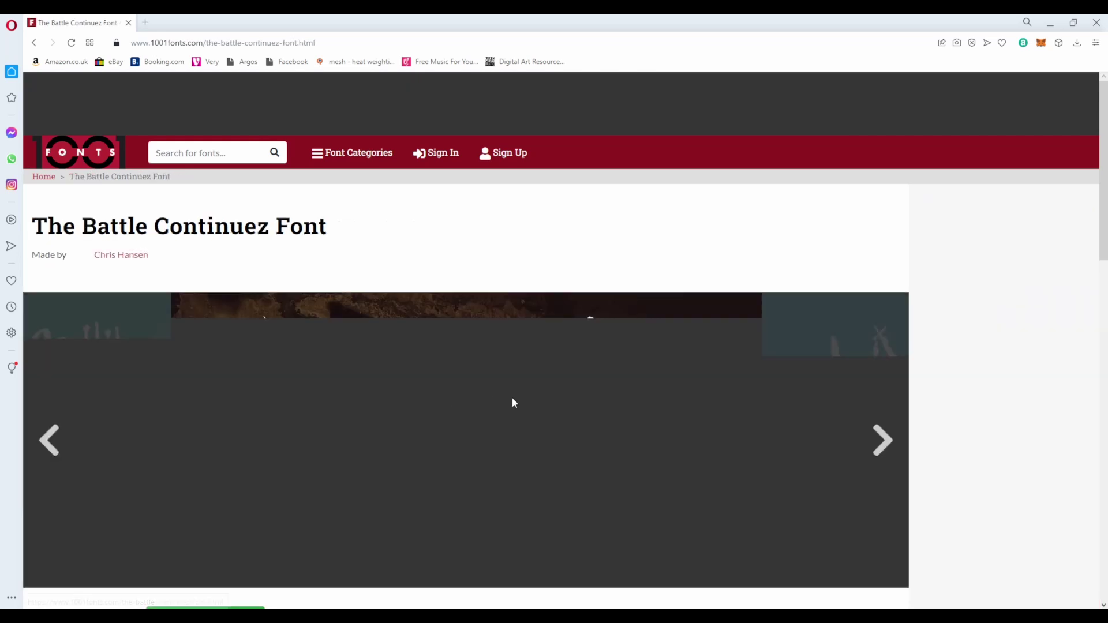
scroll(774, 381, "down", 2)
scroll(731, 410, "down", 5)
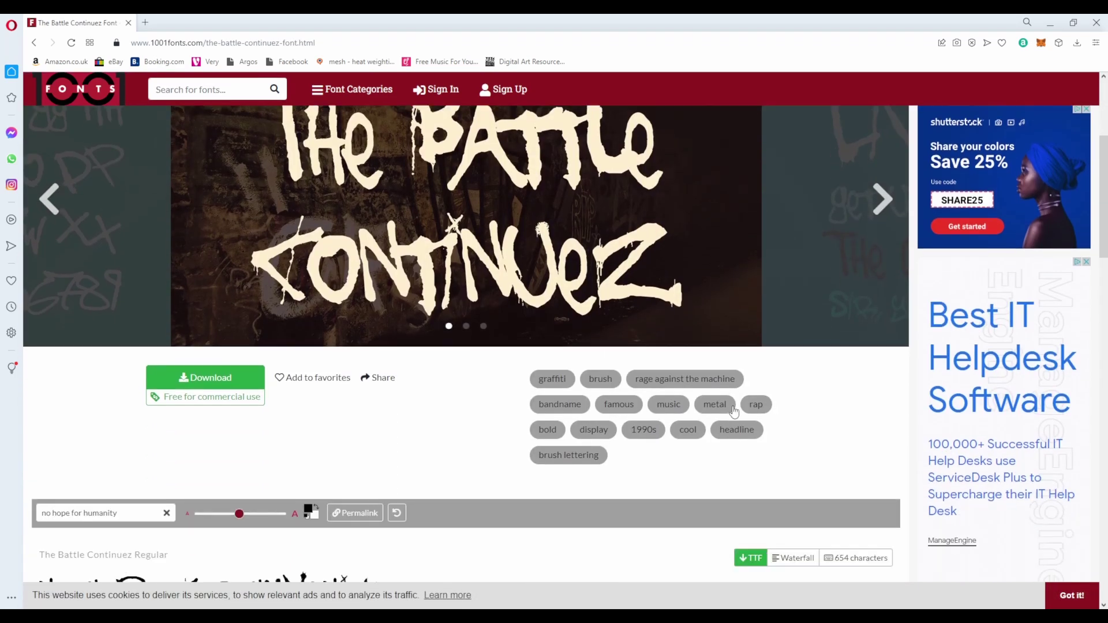
scroll(658, 404, "down", 2)
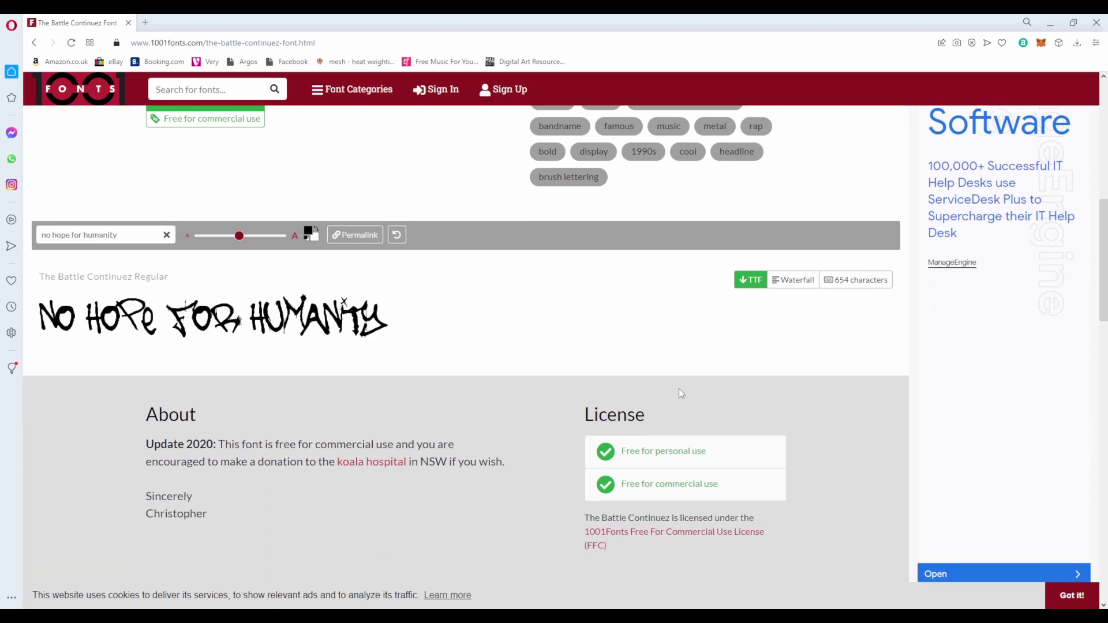
scroll(701, 370, "down", 2)
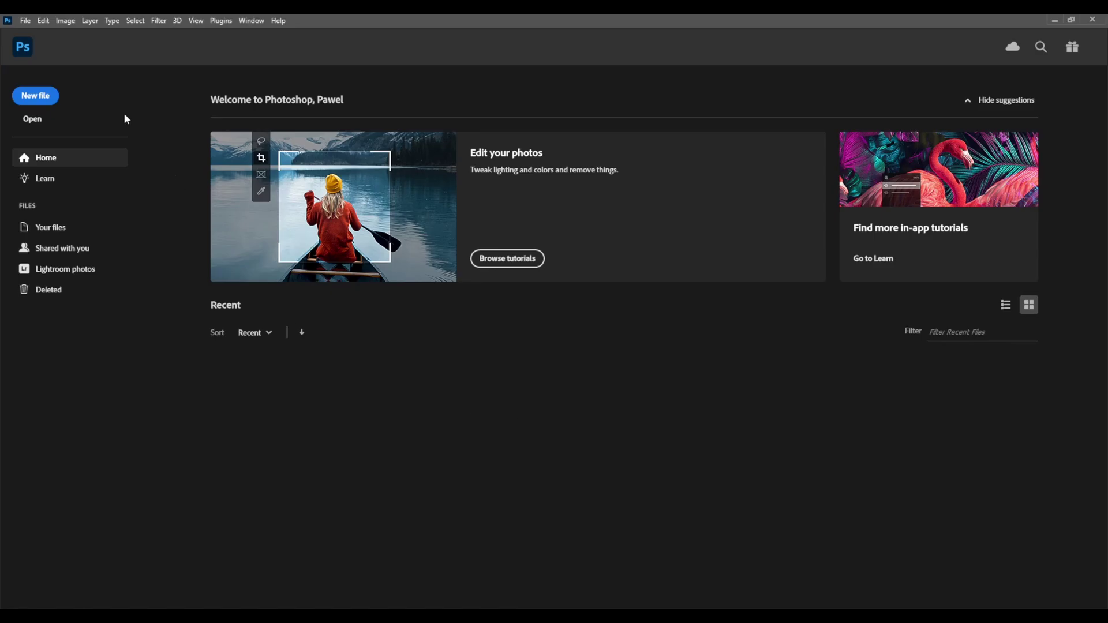
Switch to Photoshop and create a 2000 x 2500 px document at 300 ppi with a transparent background
left_click(36, 96)
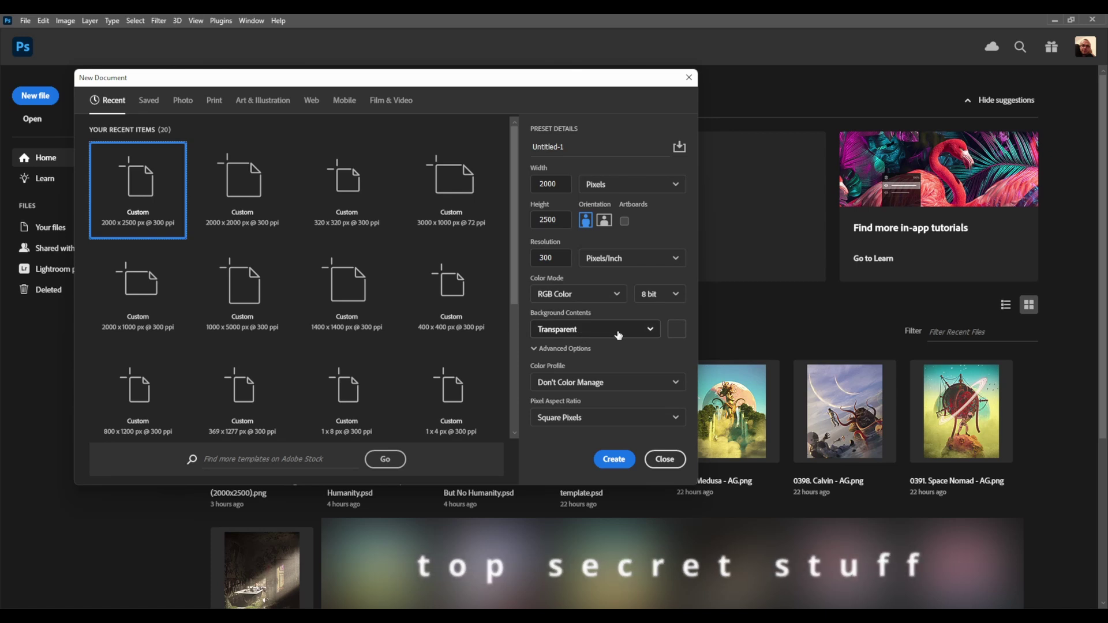
left_click(623, 455)
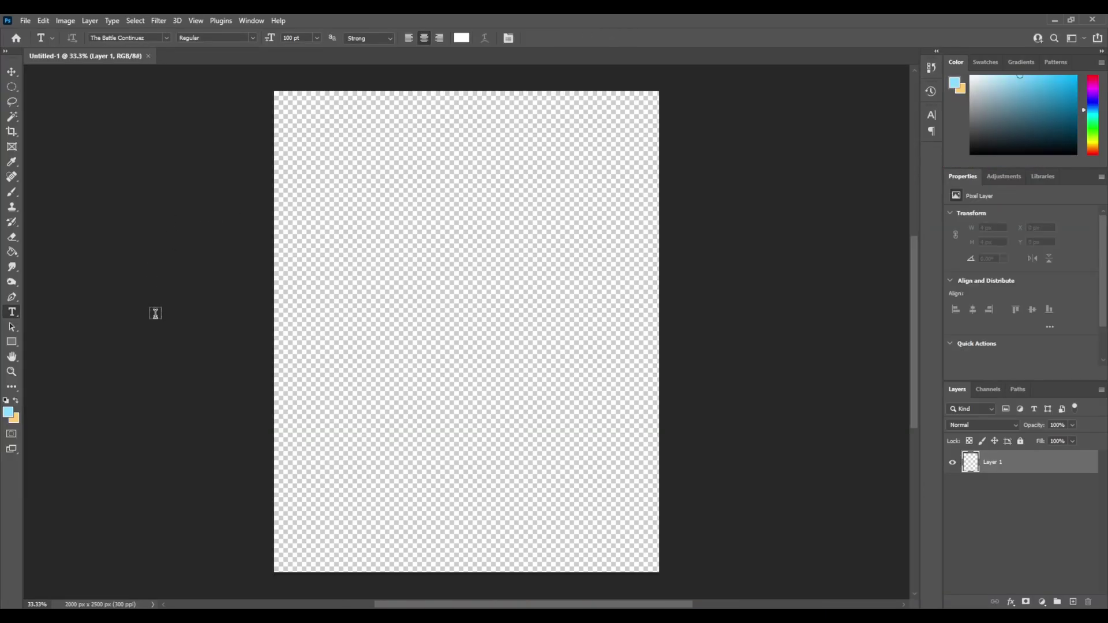
Draw a text box spanning most of the canvas width and set its font to The Battle Continuez
left_click(10, 88)
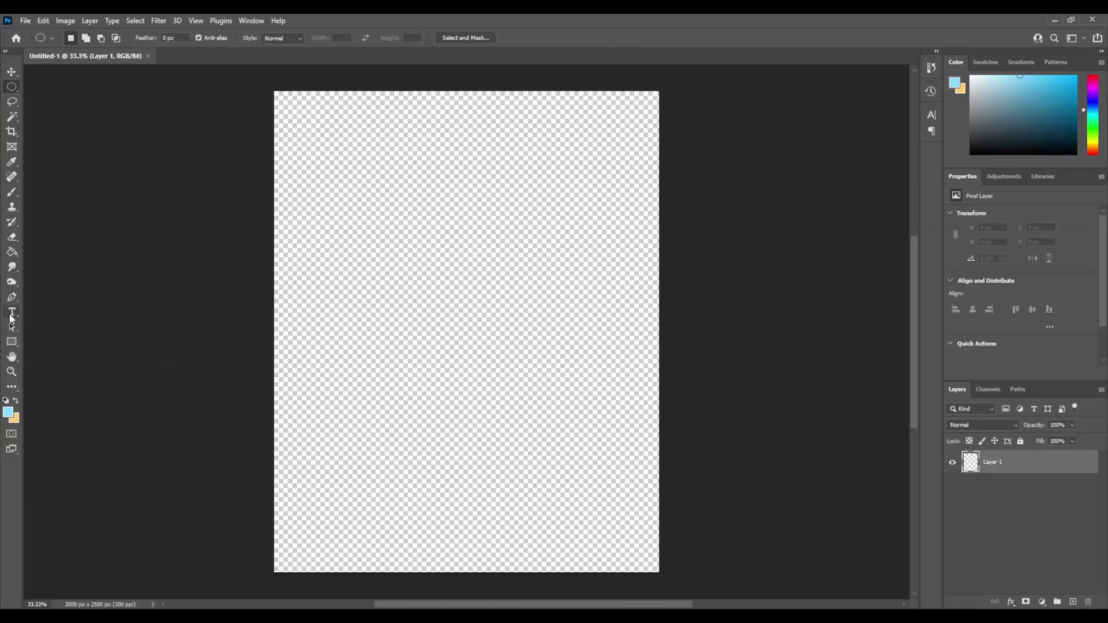
left_click(12, 312)
left_click_drag(298, 179, 636, 506)
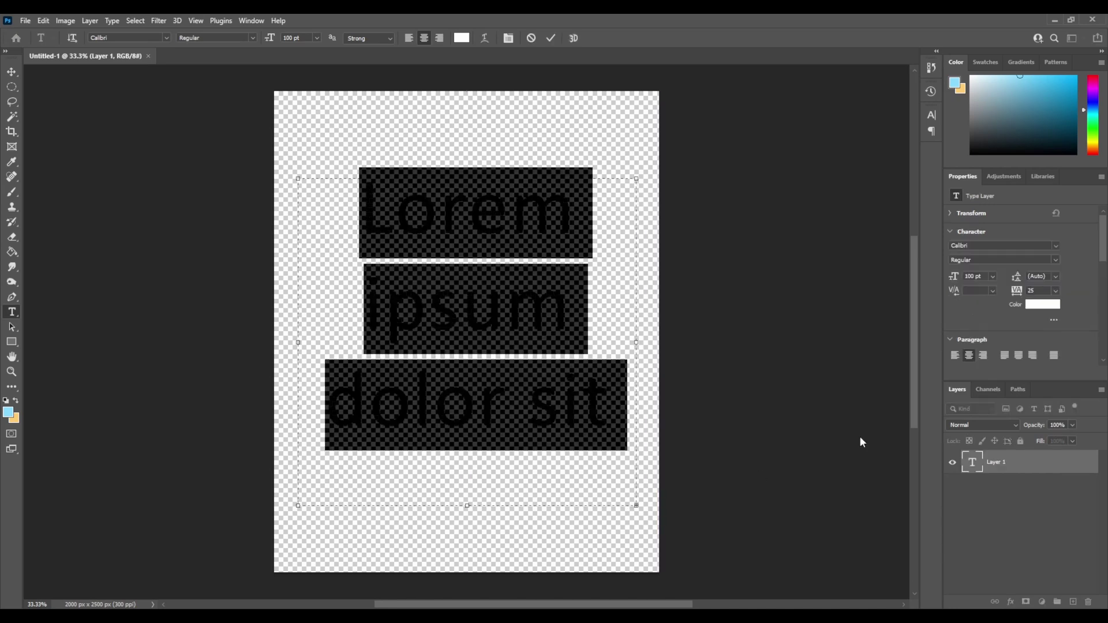
left_click(1054, 246)
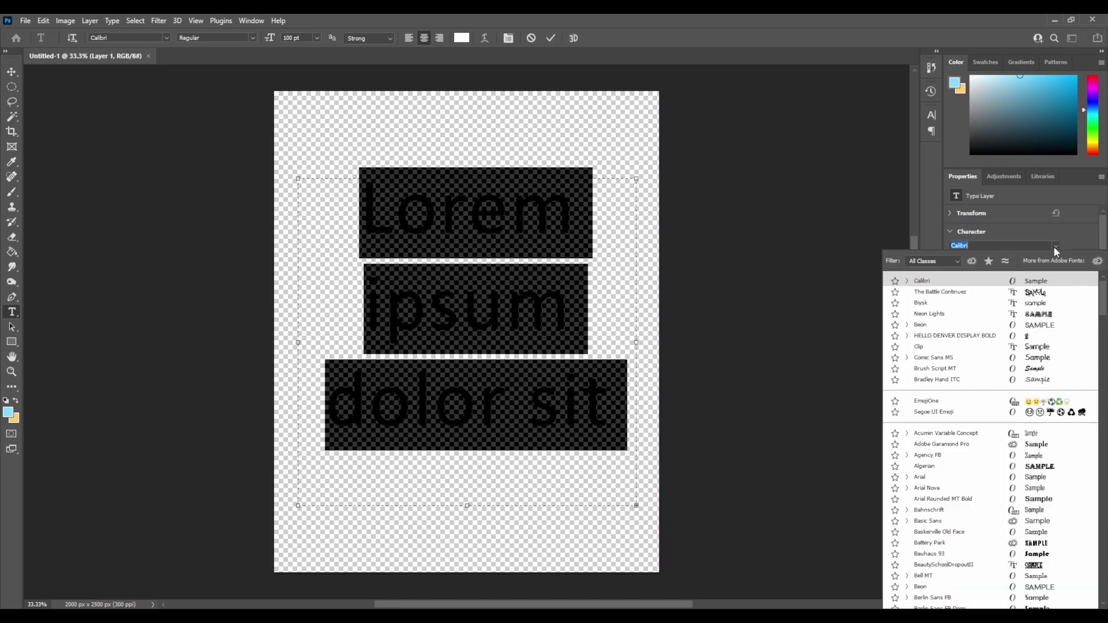
left_click(938, 293)
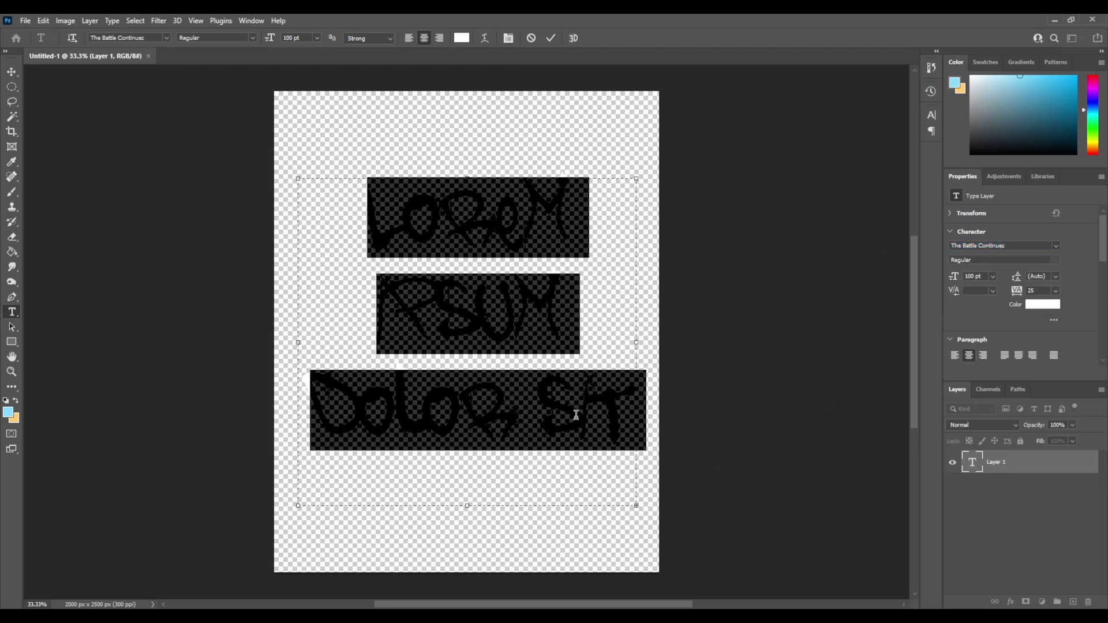
Enter the text "No Hope For Humanity" and move it slightly down towards the middle of the canvas
type("No Hope")
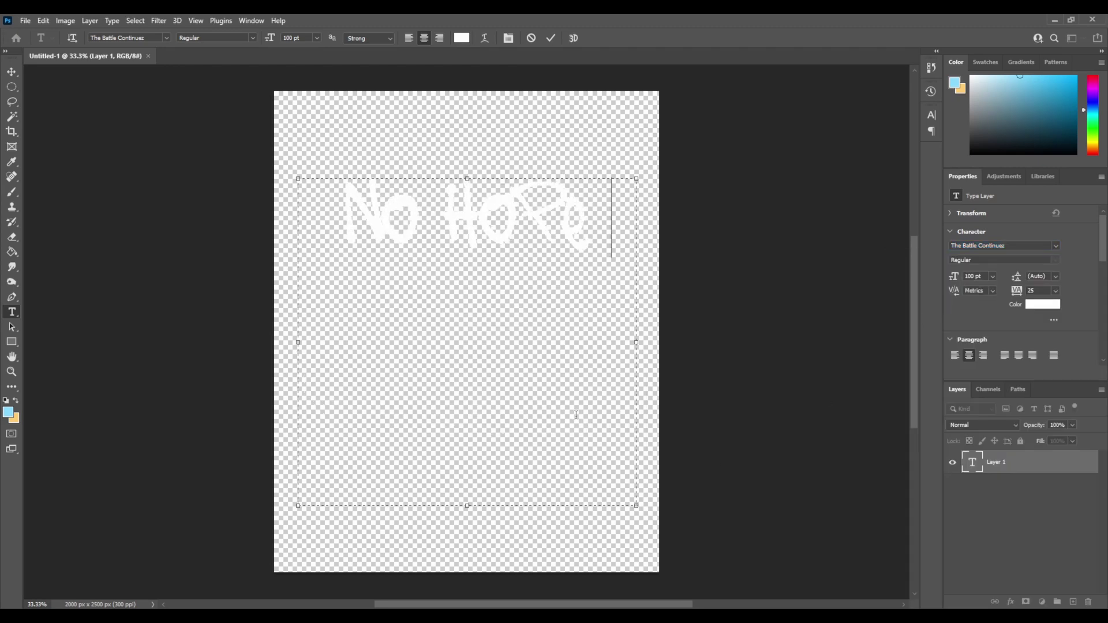
type(" For Human")
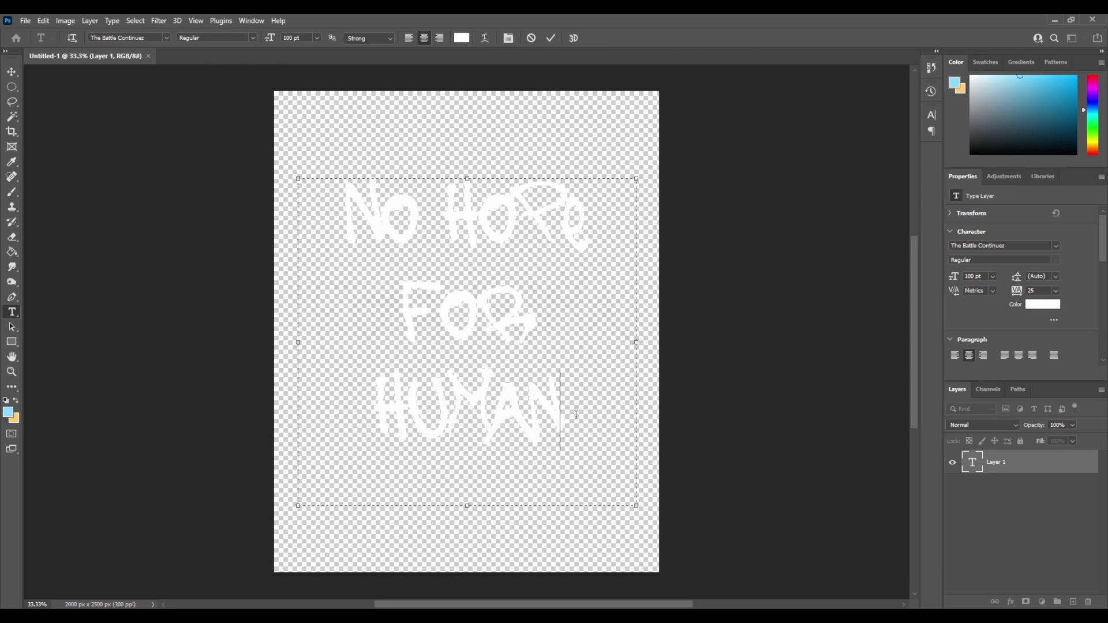
type("ity")
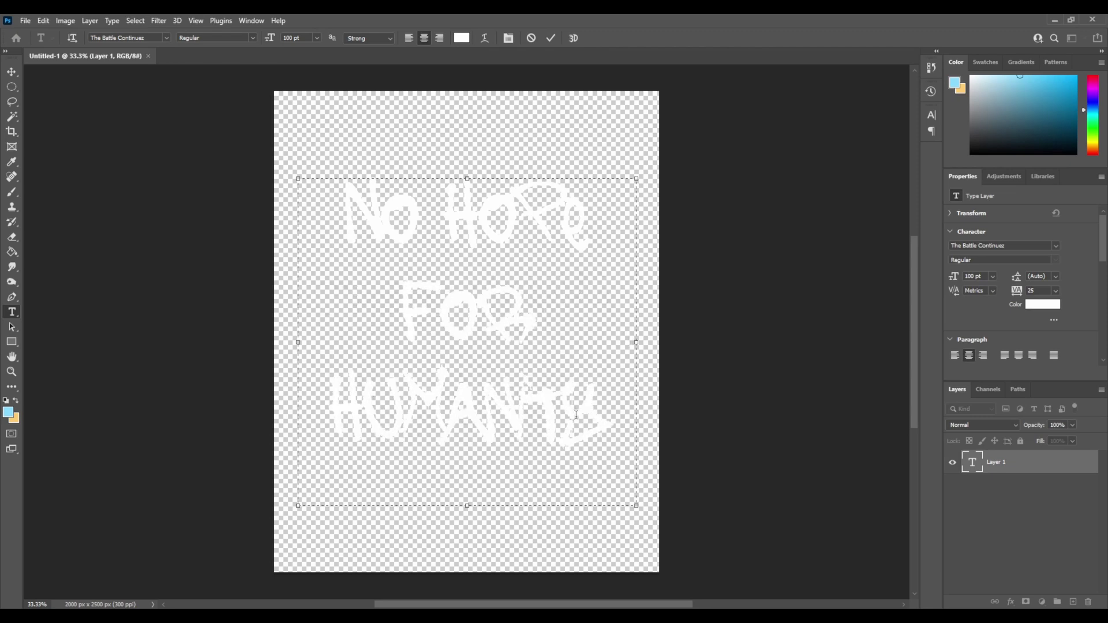
left_click(890, 254)
left_click(11, 71)
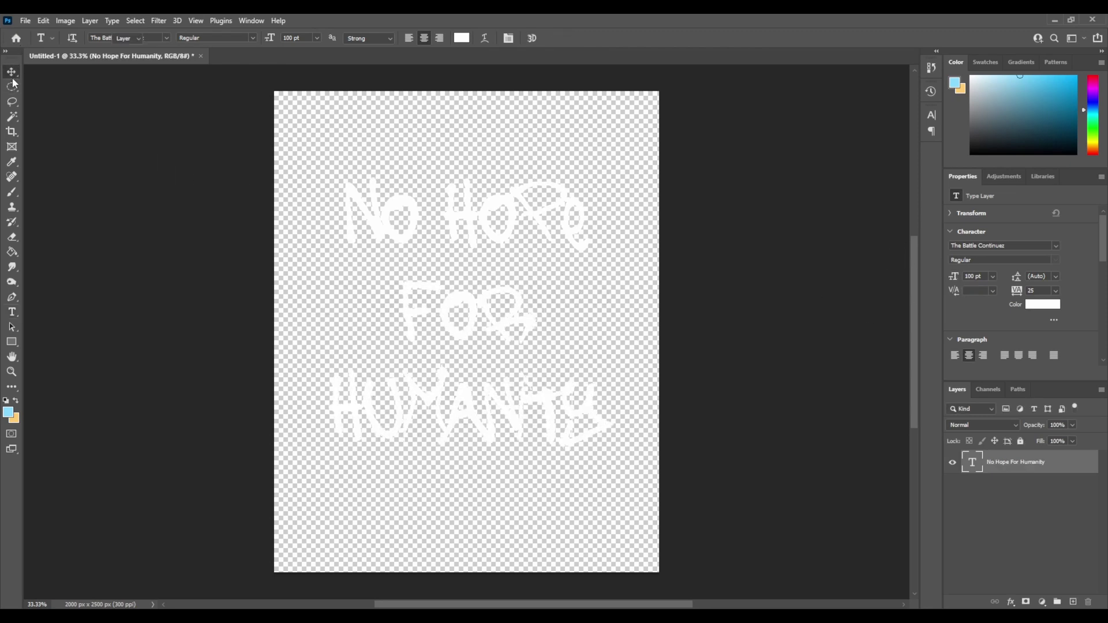
left_click_drag(504, 222, 506, 238)
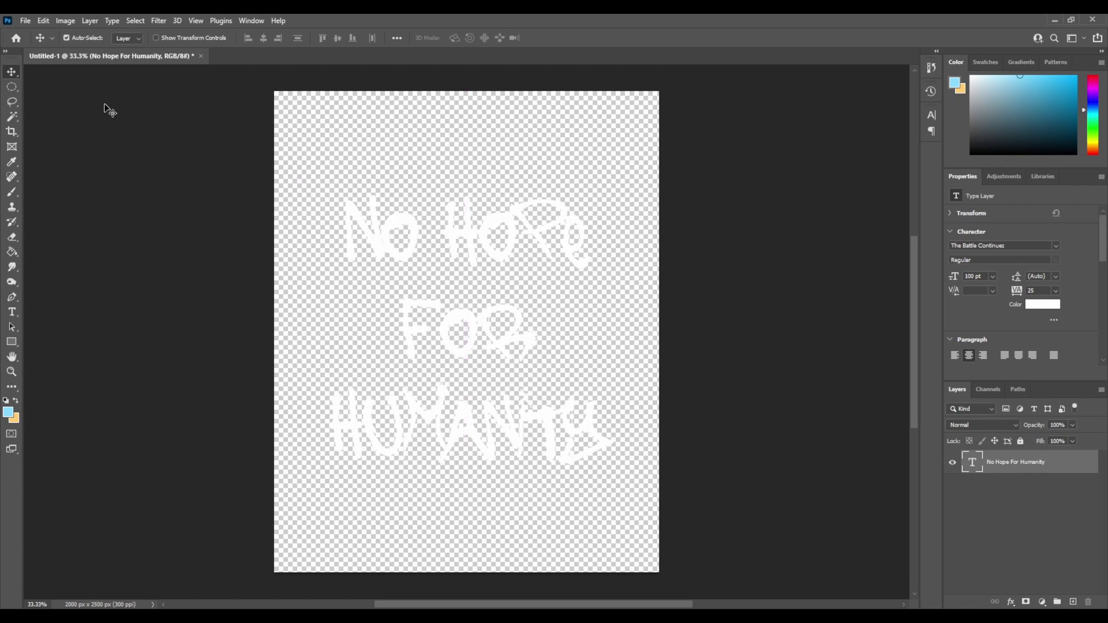
Export the artwork at 2000 x 2500 px as a transparent PNG named "old graffiti.png" in the "002. Graffiti" folder
left_click(25, 21)
mouse_move(115, 202)
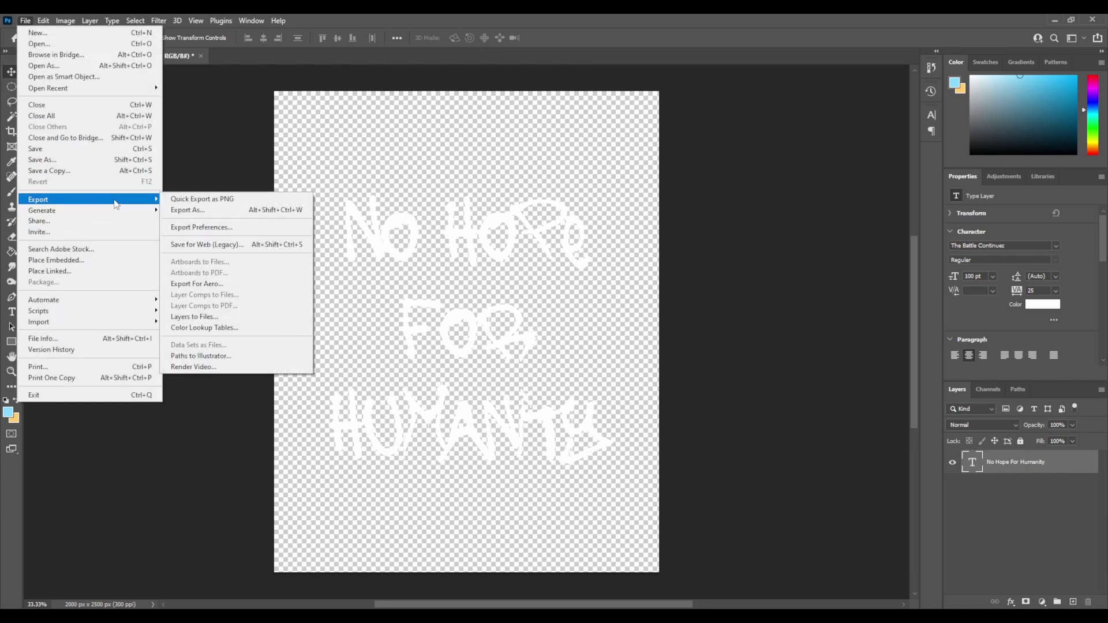
left_click(204, 211)
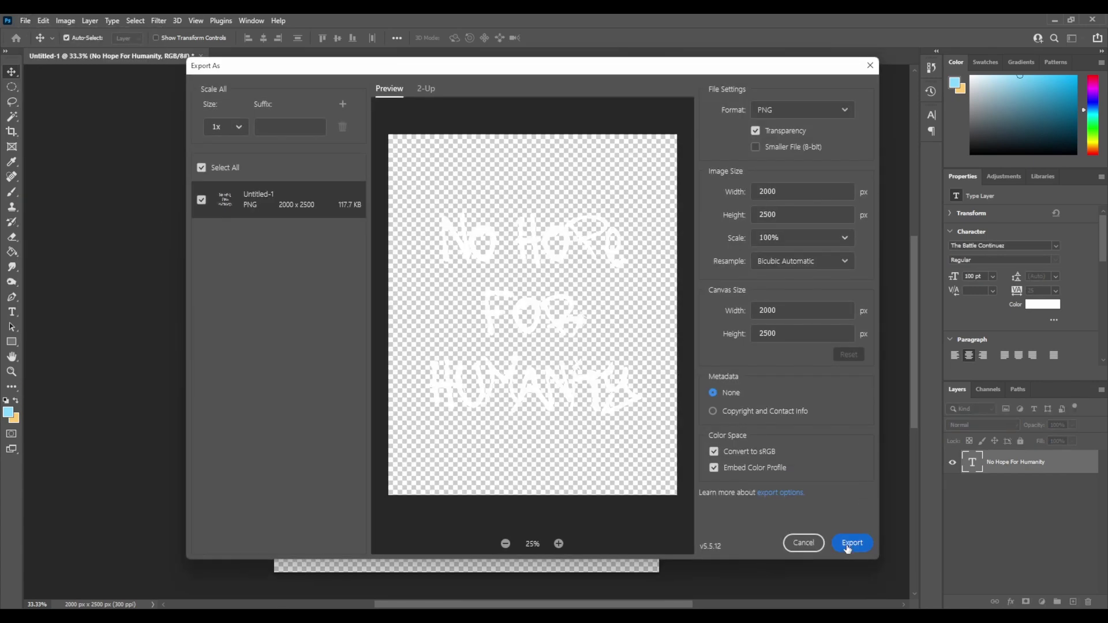
left_click(852, 543)
type("old graffiti.png")
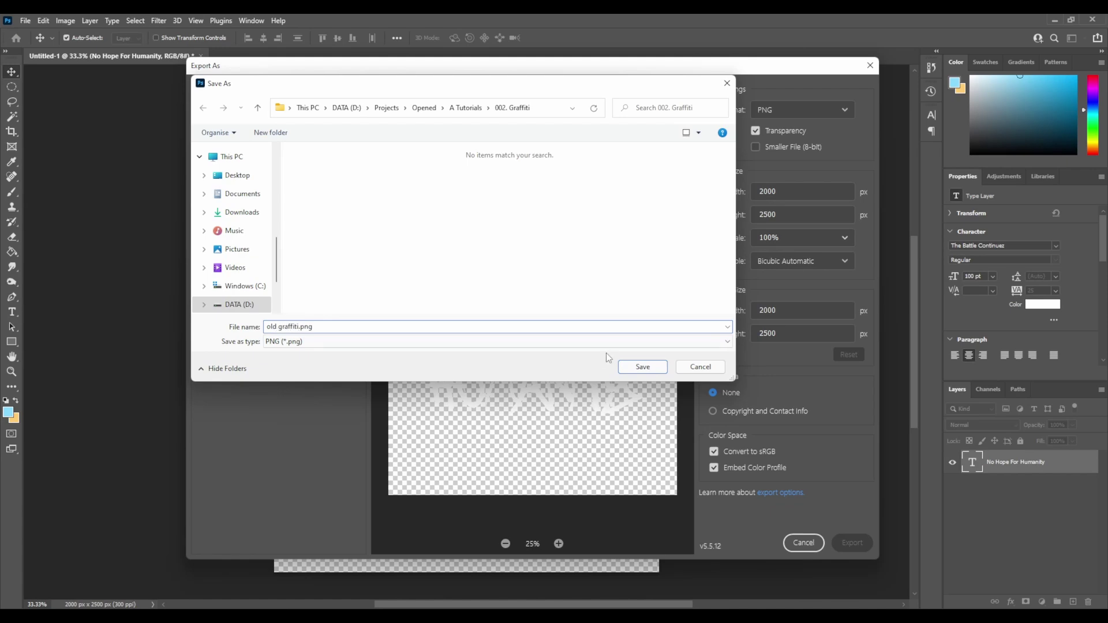
left_click(639, 367)
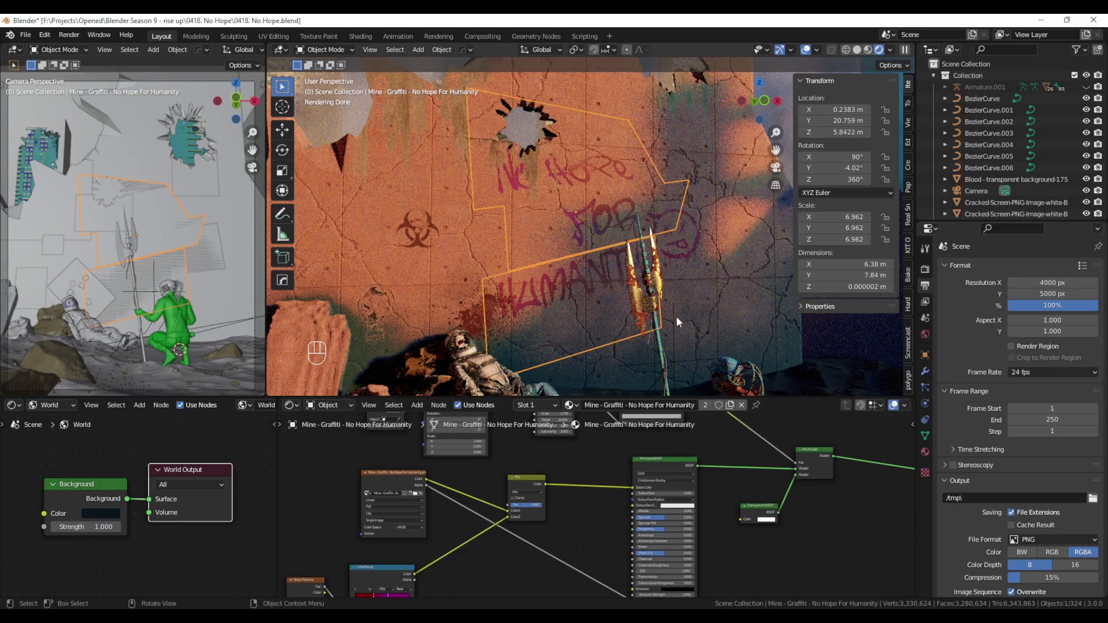
Switch to Blender, delete the existing "Mine - Graffiti - No Hope For Humanity" object and place the 3D cursor on the wall
scroll(708, 314, "down", 3)
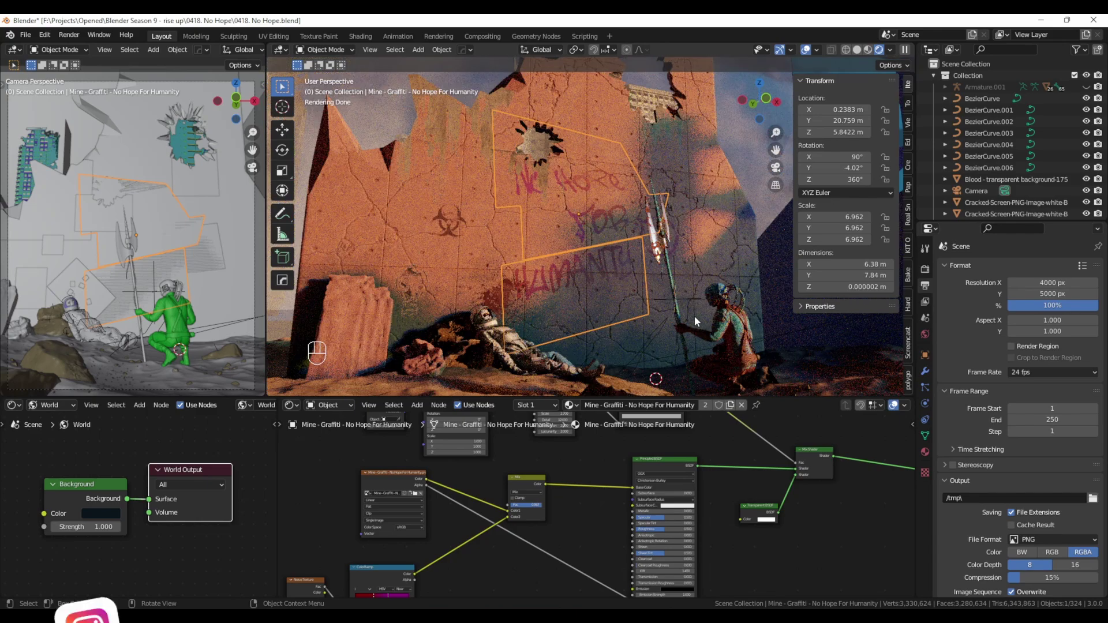
middle_click_drag(694, 316, 633, 307)
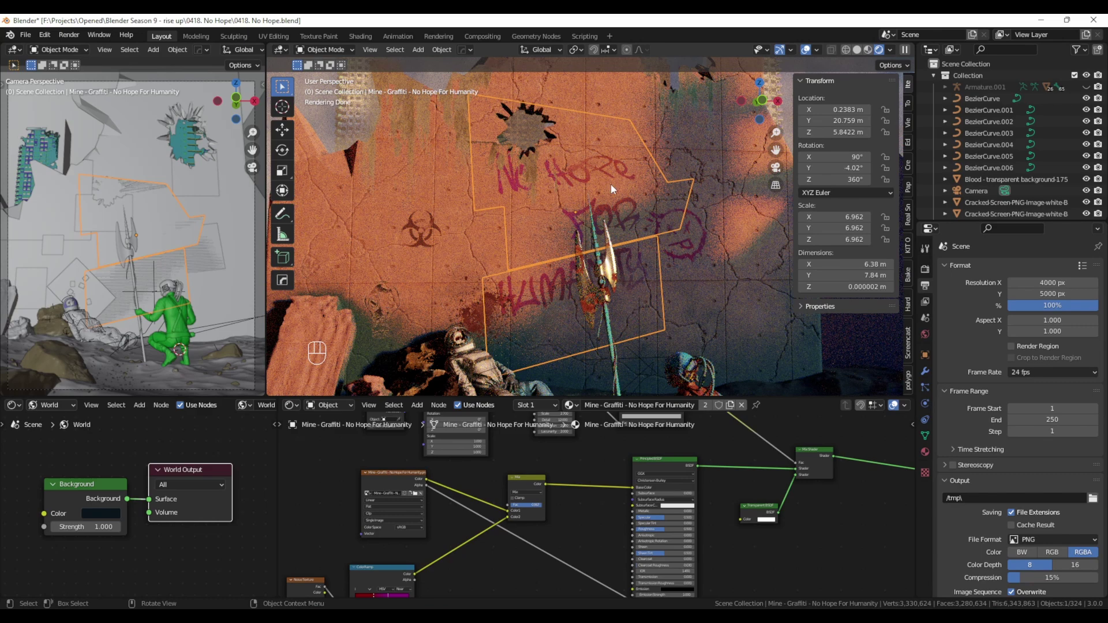
key("Delete")
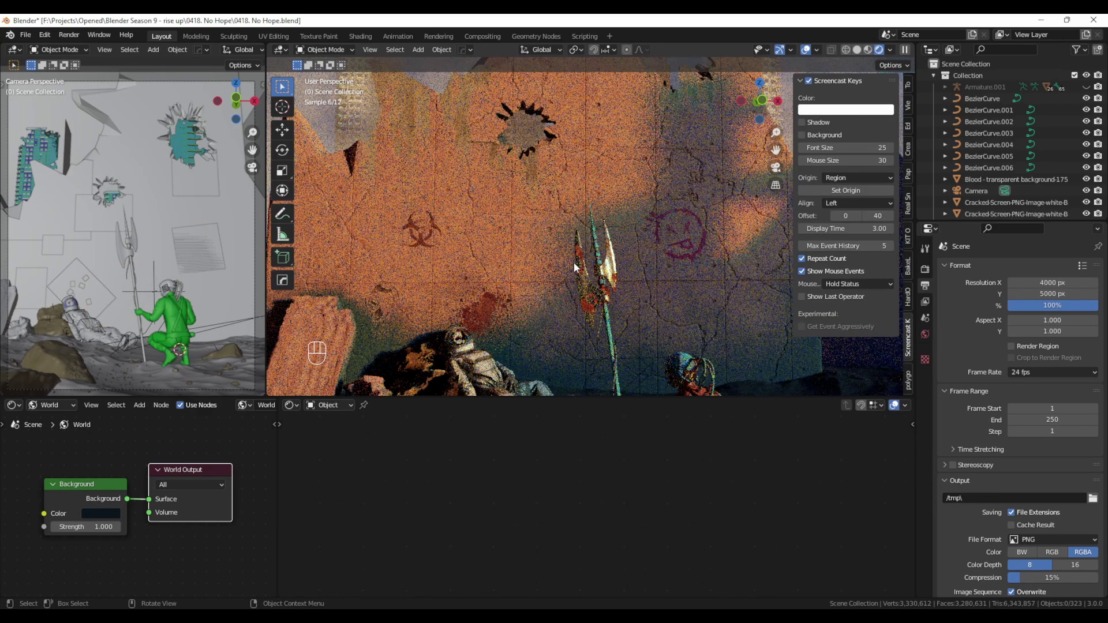
key("shift")
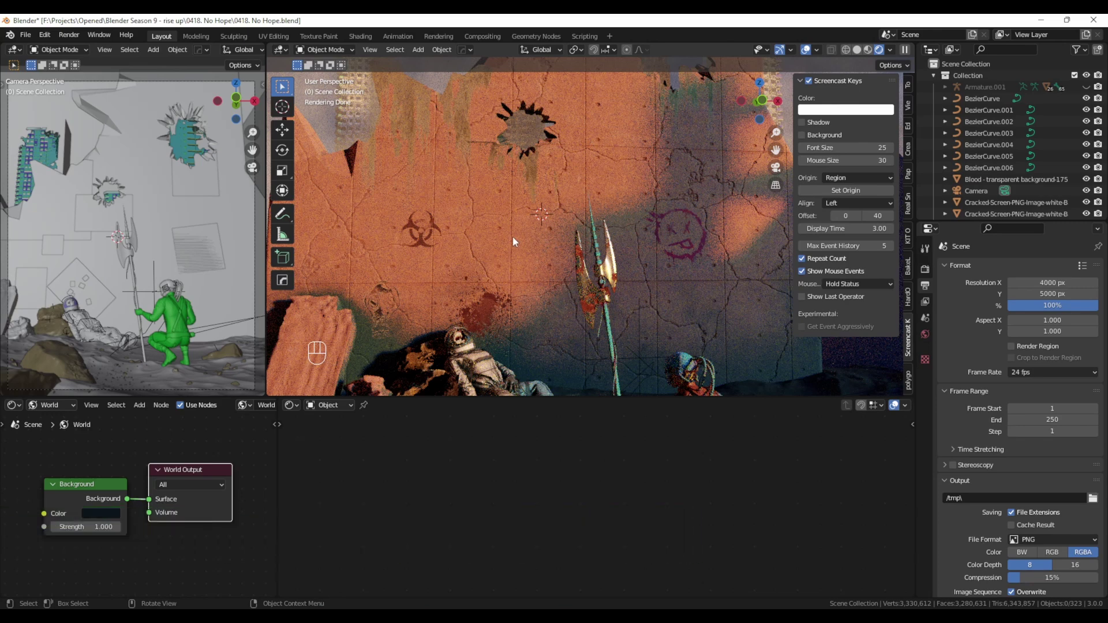
Import "old graffiti.png" from the "002. Graffiti" folder as an image plane at the 3D cursor on the wall
key("shift")
key("shift+a")
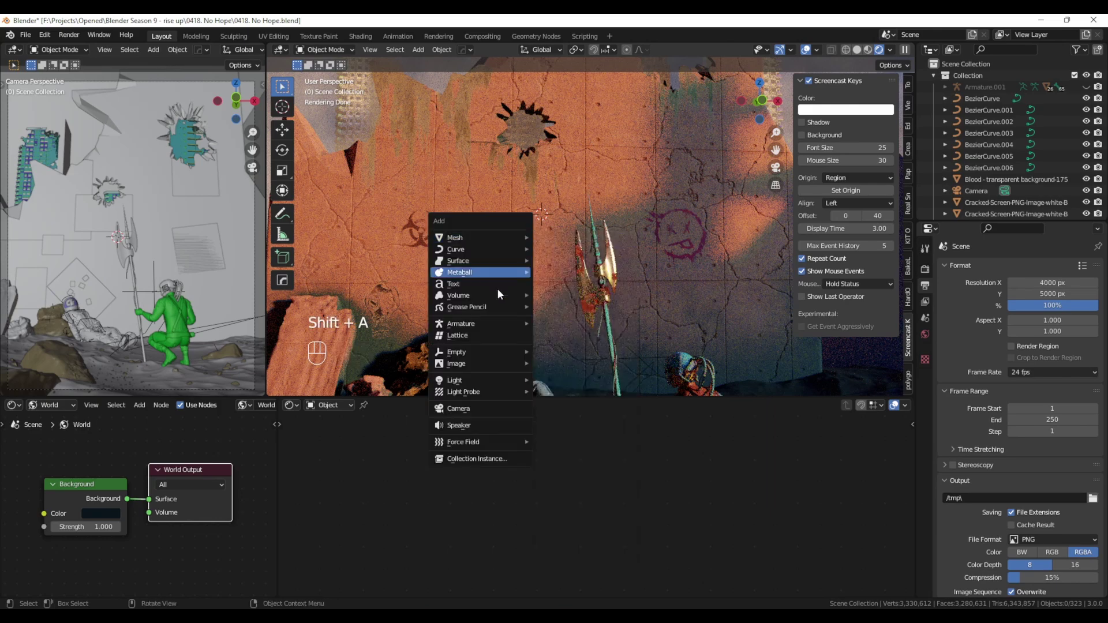
mouse_move(500, 365)
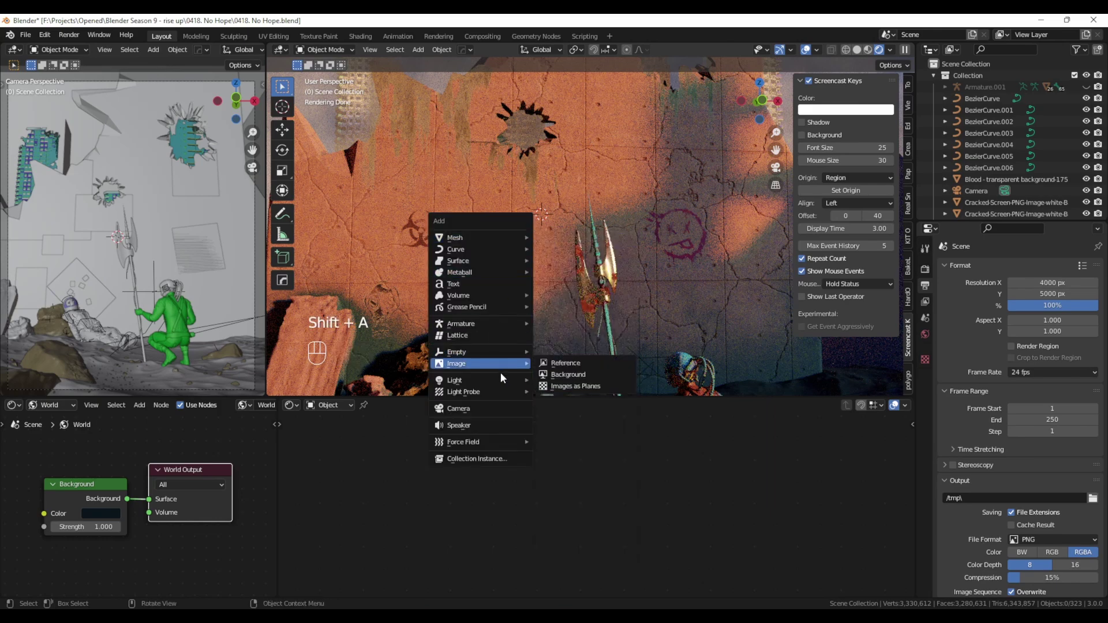
left_click(574, 386)
left_click(326, 416)
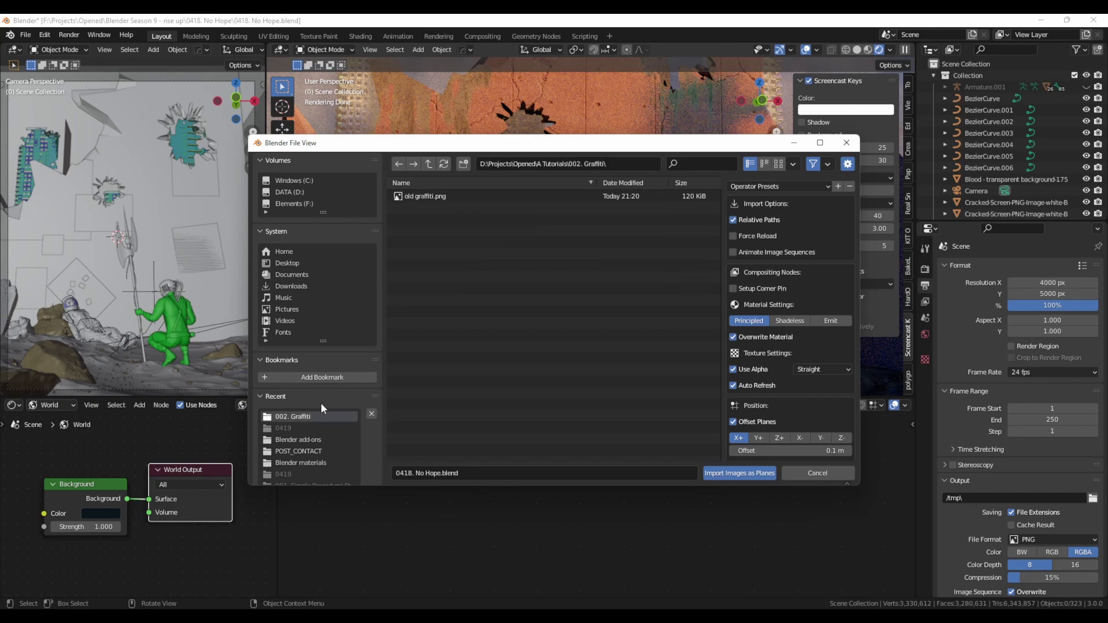
left_click(421, 196)
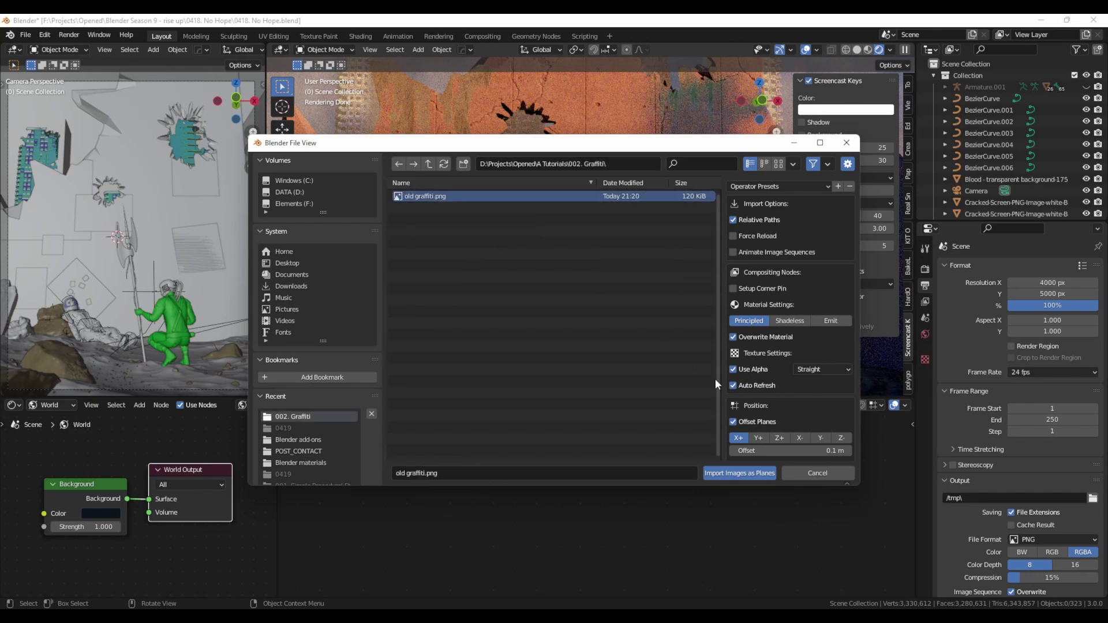
left_click(749, 473)
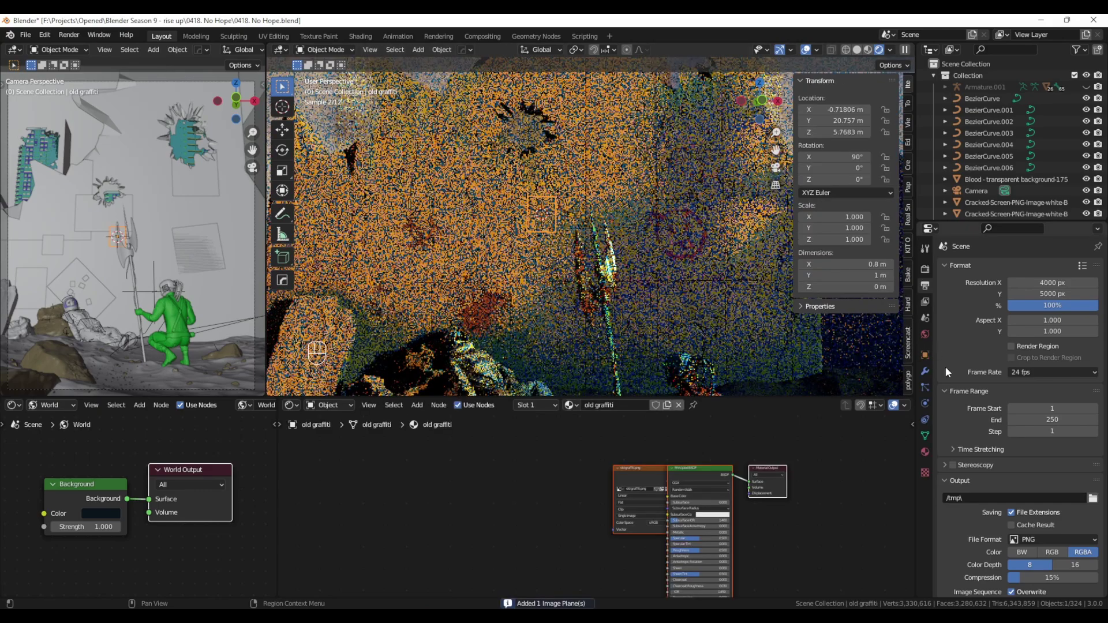
Scale the graffiti plane up uniformly to about 6.08, roughly 4.86 m by 6.08 m
left_click(925, 269)
key("s")
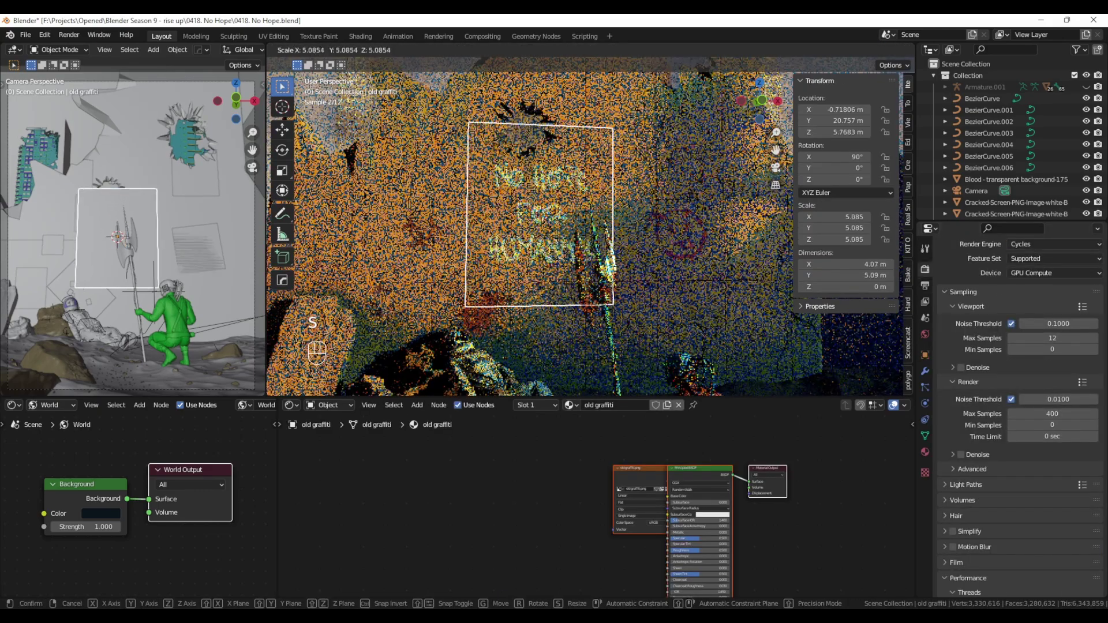
left_click(770, 288)
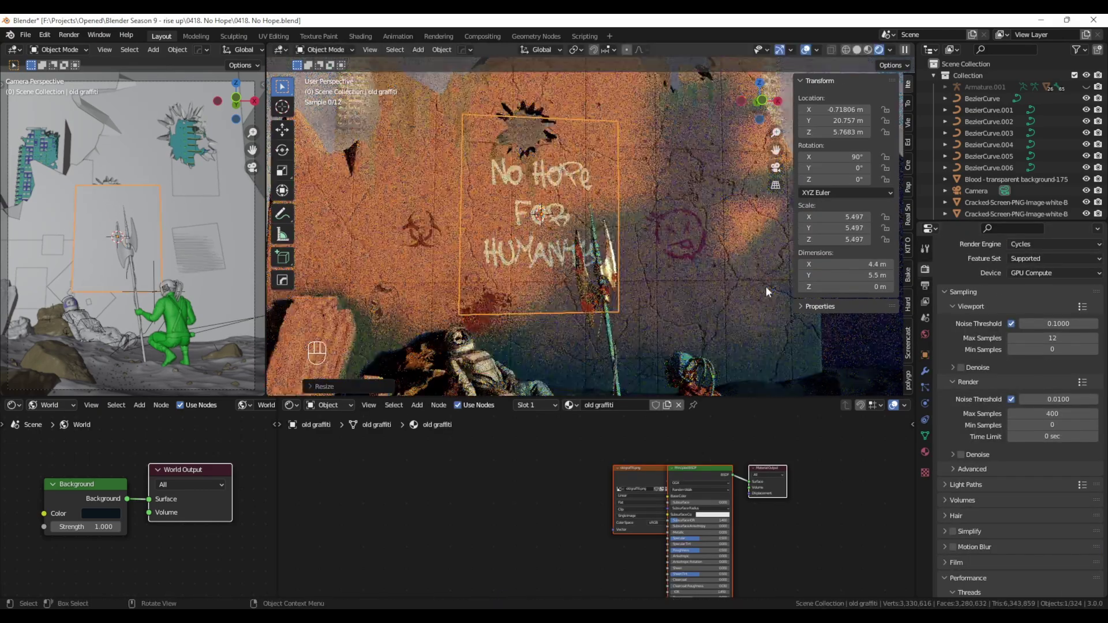
key("s")
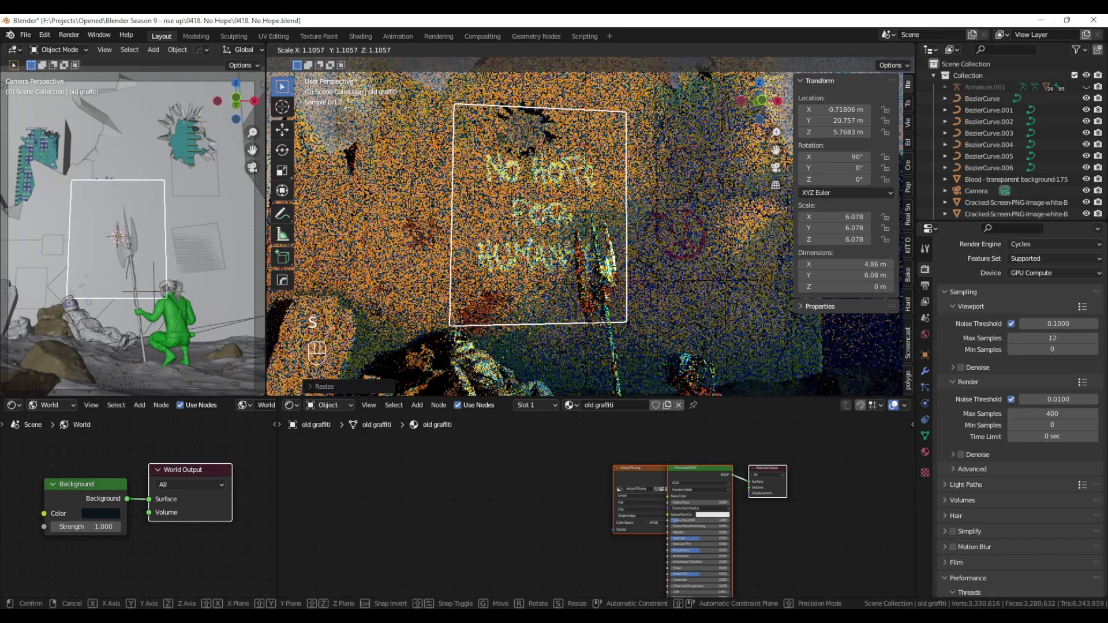
left_click(645, 263)
Move the old graffiti.png texture node away from the Principled BSDF to leave a wide gap between them
left_click(663, 450)
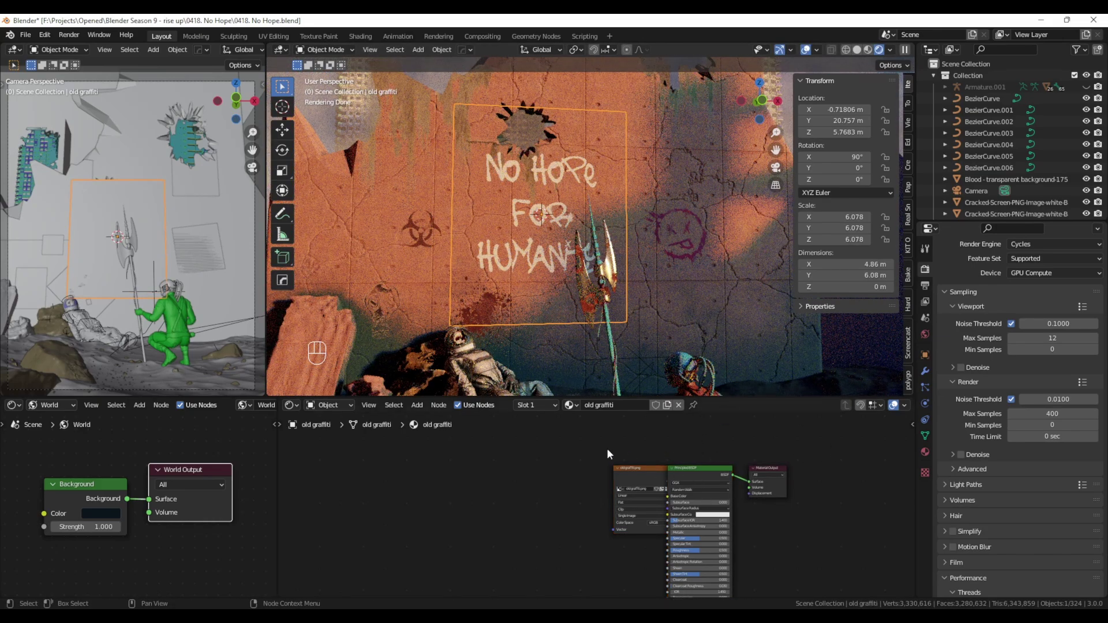
mouse_move(607, 447)
middle_mouse_down()
mouse_move(529, 447)
mouse_move(622, 445)
middle_mouse_up()
scroll(528, 448, "up", 2)
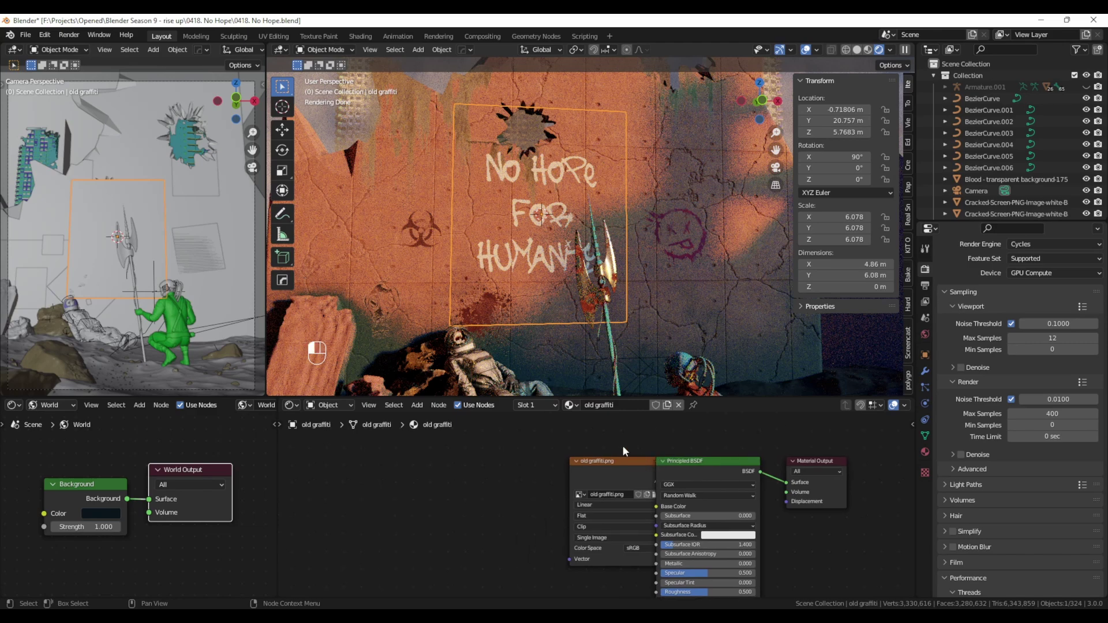
left_click_drag(625, 460, 448, 478)
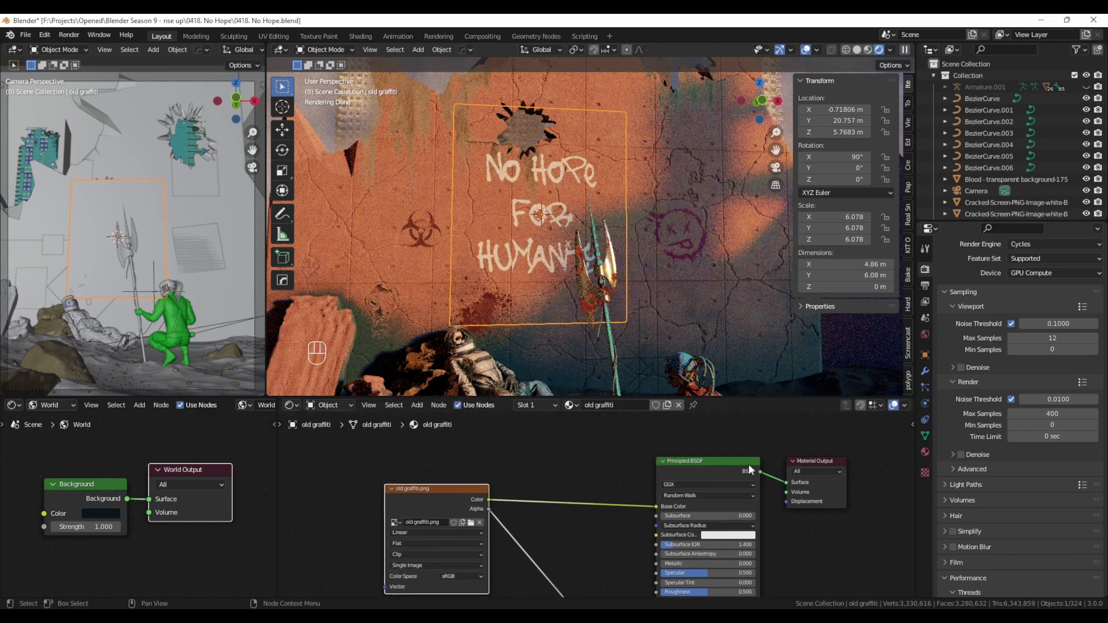
scroll(531, 464, "down", 2)
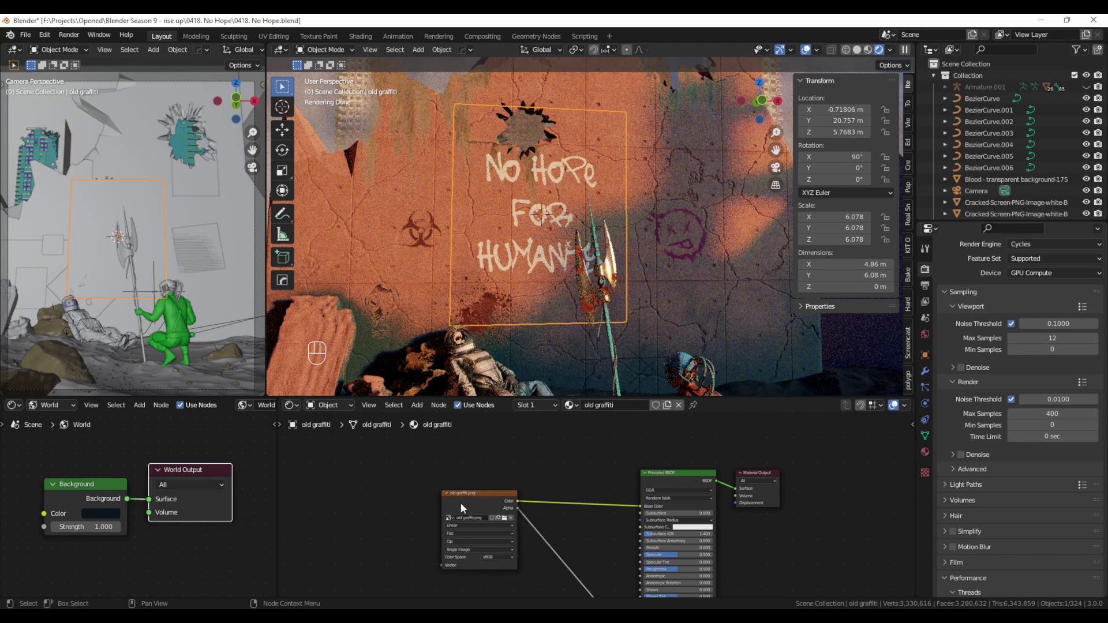
left_click_drag(461, 504, 383, 520)
scroll(387, 517, "up", 2)
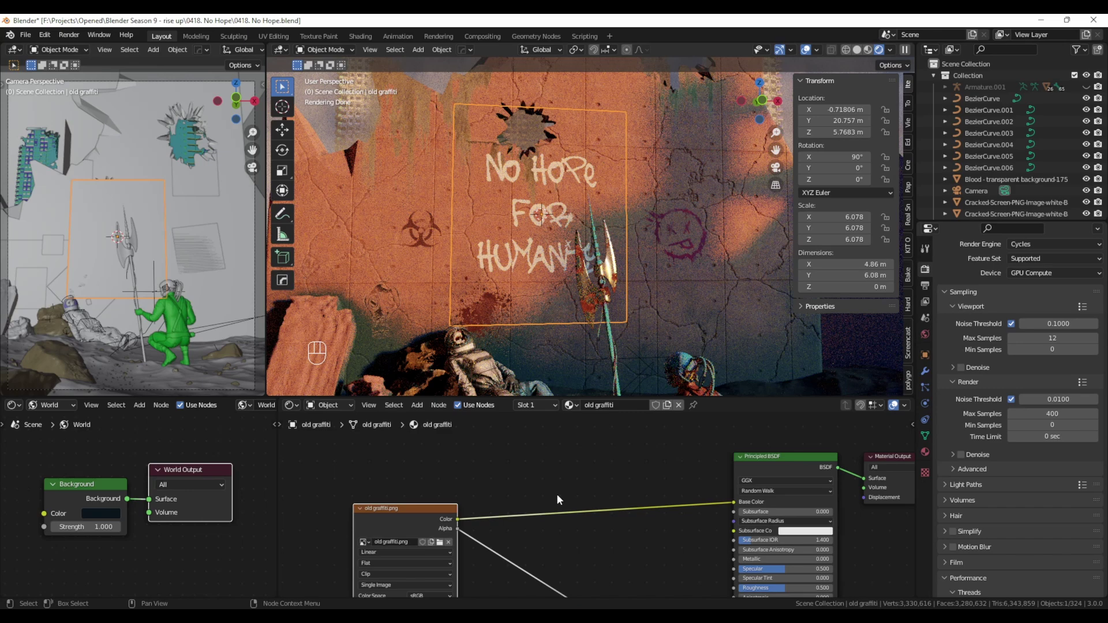
Insert a MixRGB node on the link between the image texture's Color and the Principled BSDF's Base Color
key("shift+a")
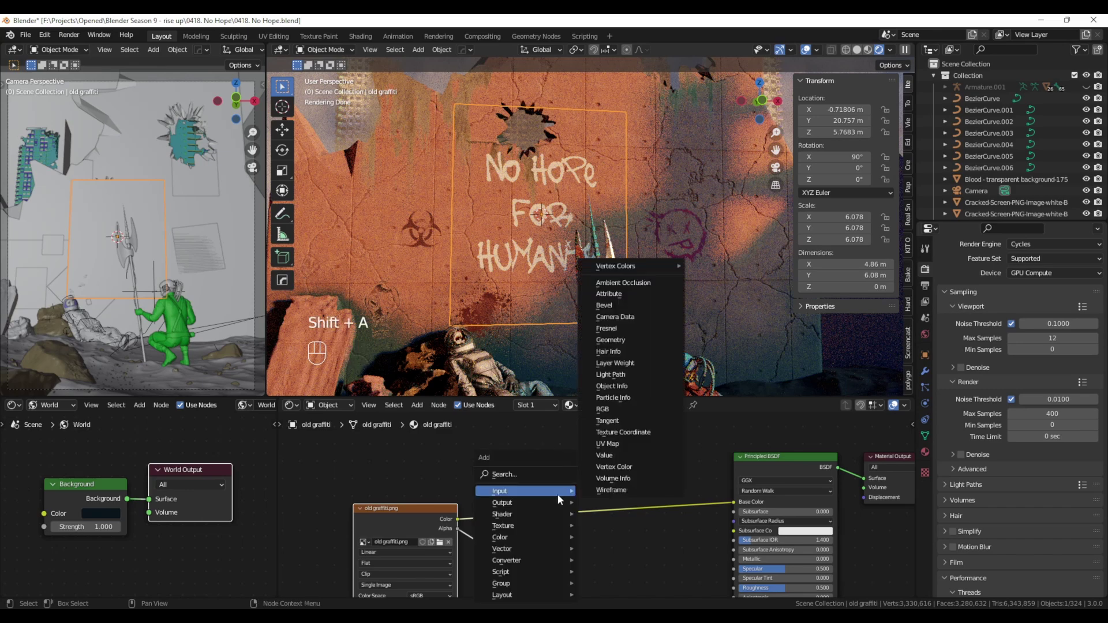
mouse_move(516, 537)
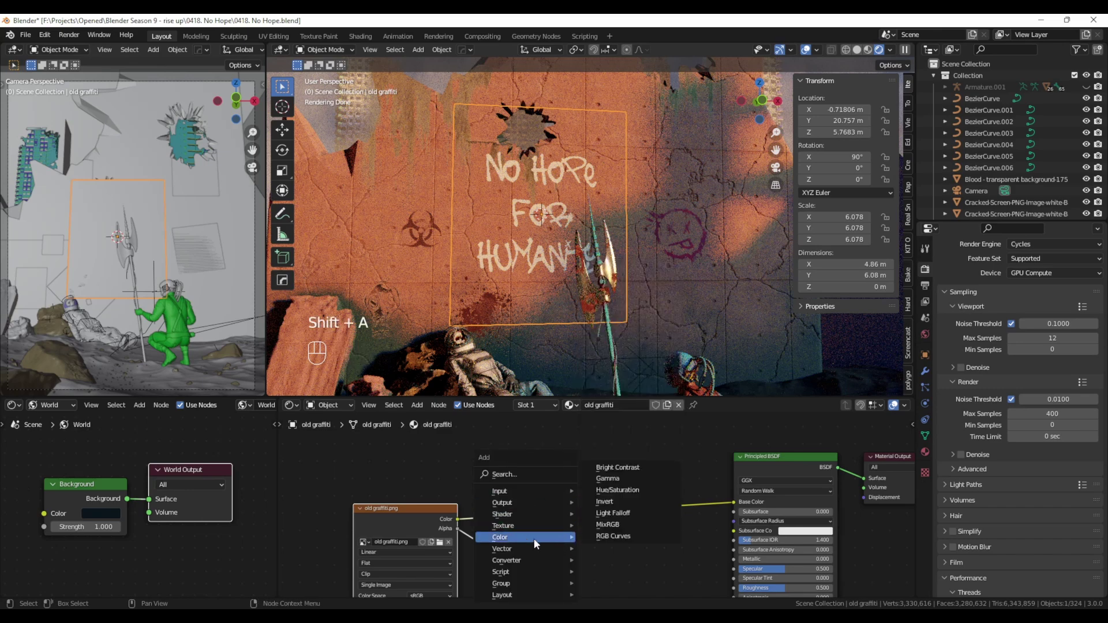
left_click(628, 526)
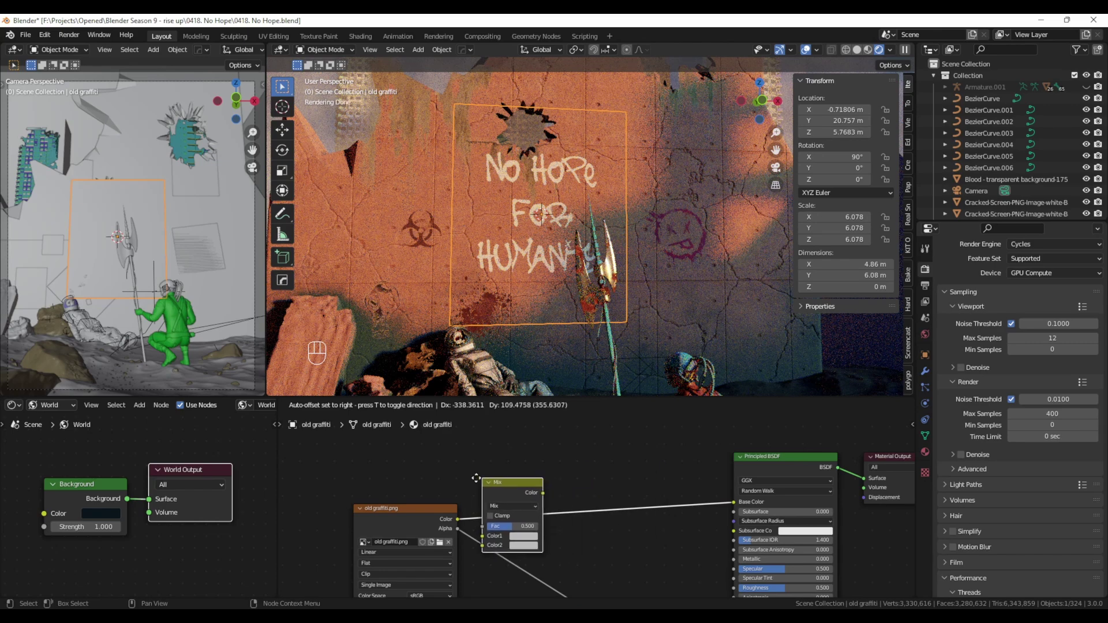
left_click(594, 474)
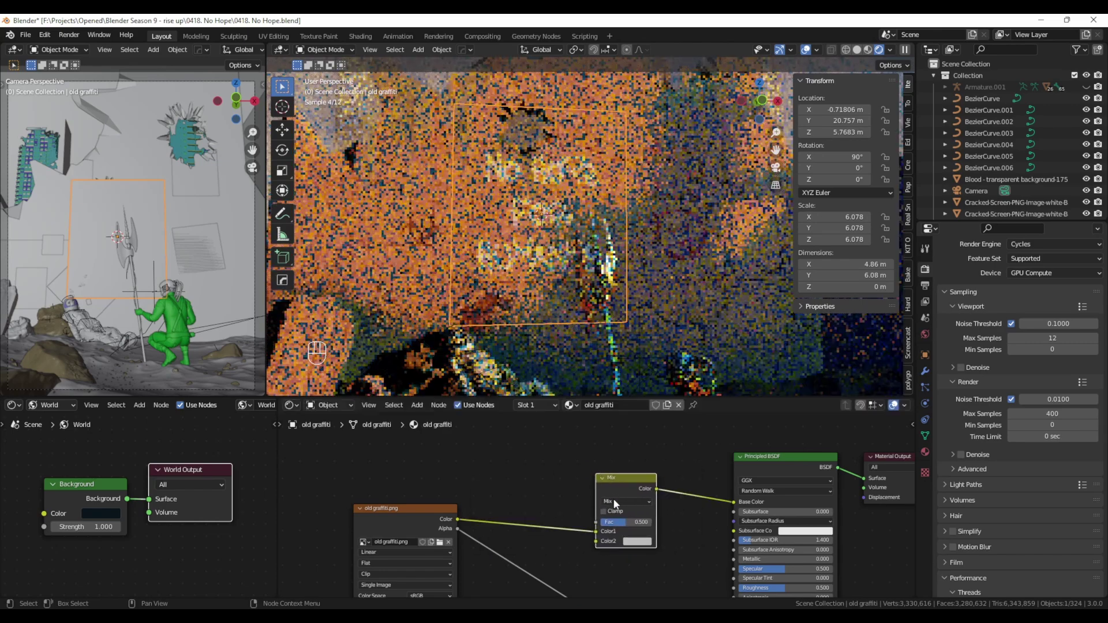
Set the Mix node's Fac to 1.000 and its Color2 to a saturated blue with H 0.669, S 0.999 and V 1.000
middle_click_drag(616, 545, 663, 529)
scroll(663, 529, "up", 1)
scroll(663, 529, "up", 2)
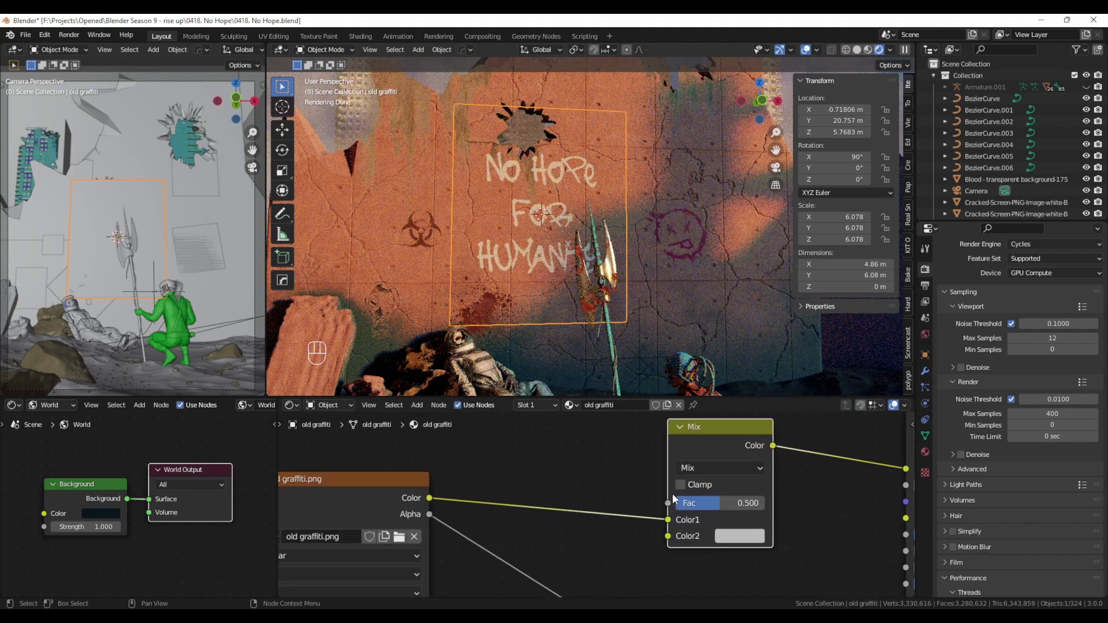
left_click_drag(720, 511, 767, 511)
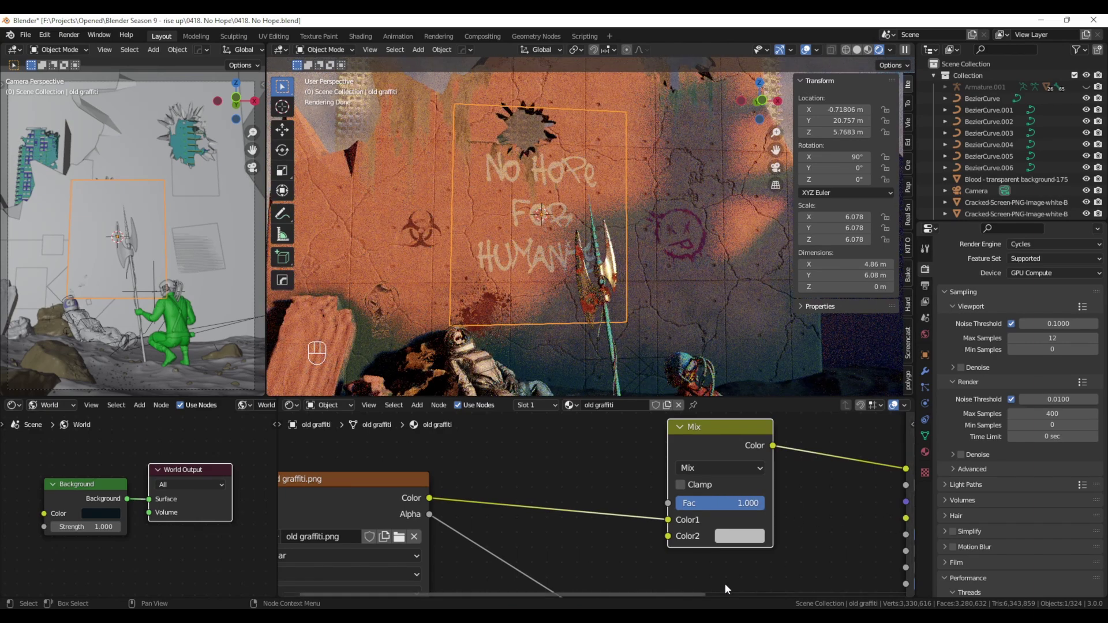
left_click(740, 539)
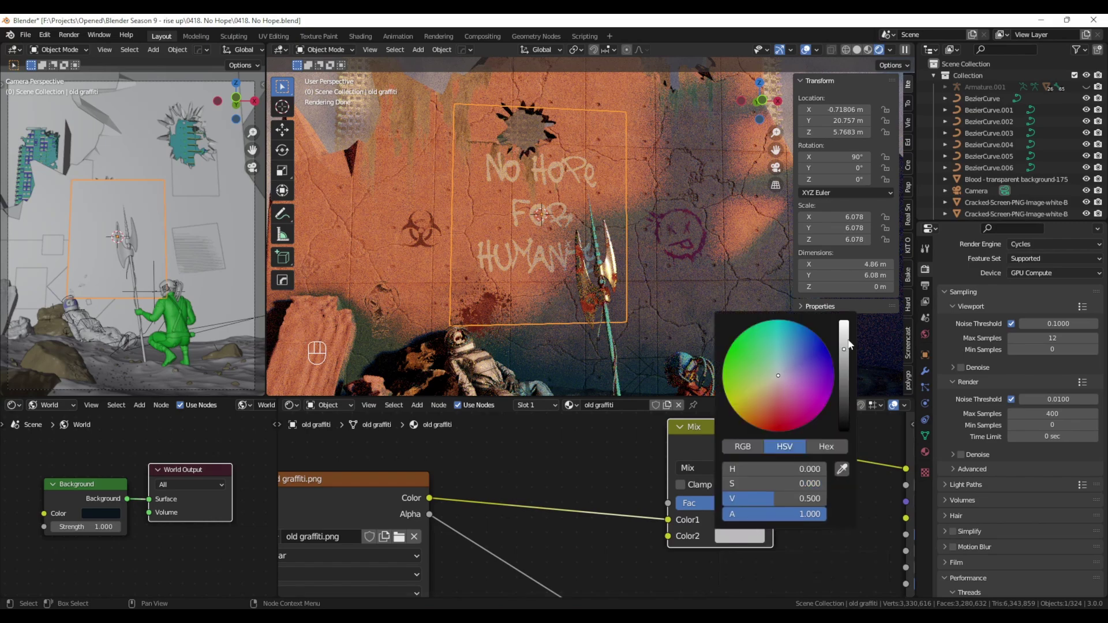
left_click_drag(844, 348, 843, 321)
left_click_drag(767, 383, 828, 354)
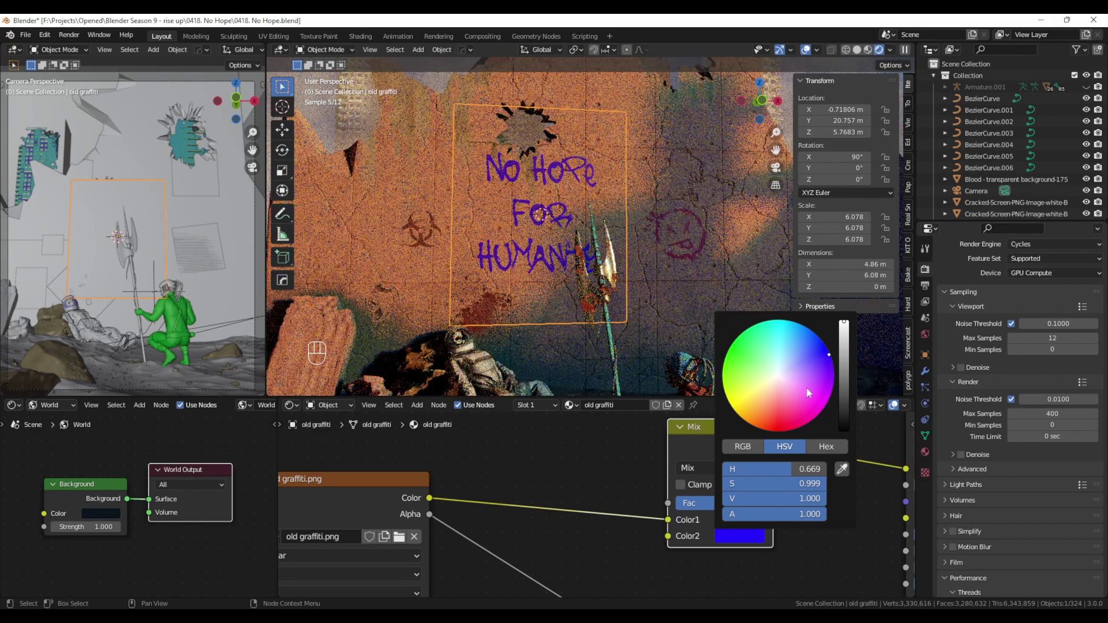
scroll(624, 508, "down", 4)
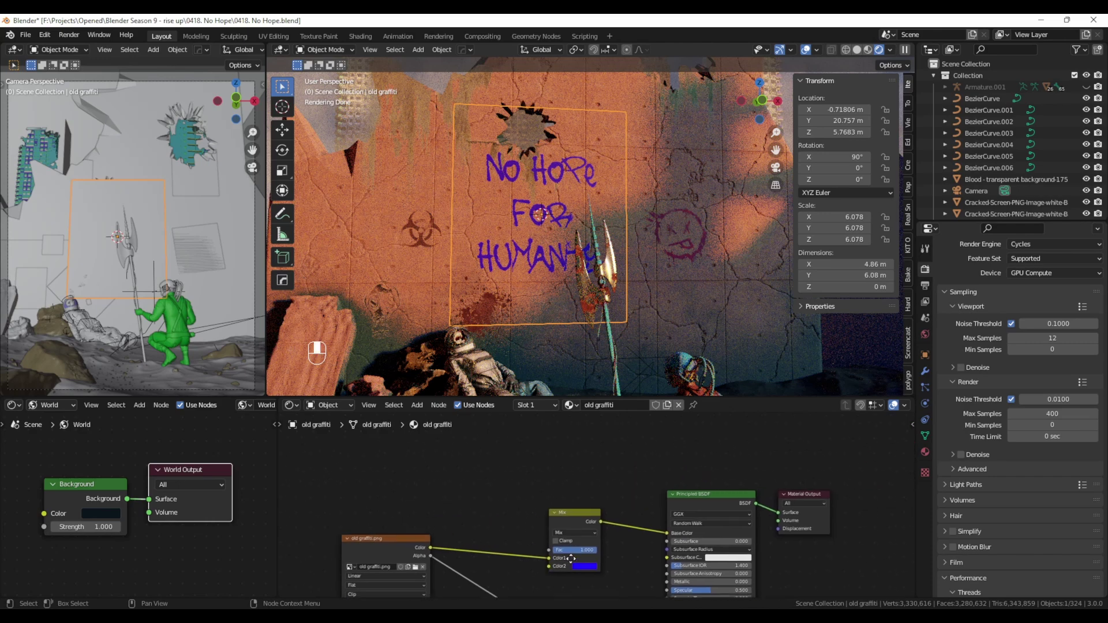
Make room between the Principled BSDF and Material Output, and place a Transparent BSDF node beside the Principled BSDF
middle_click_drag(571, 559, 572, 563)
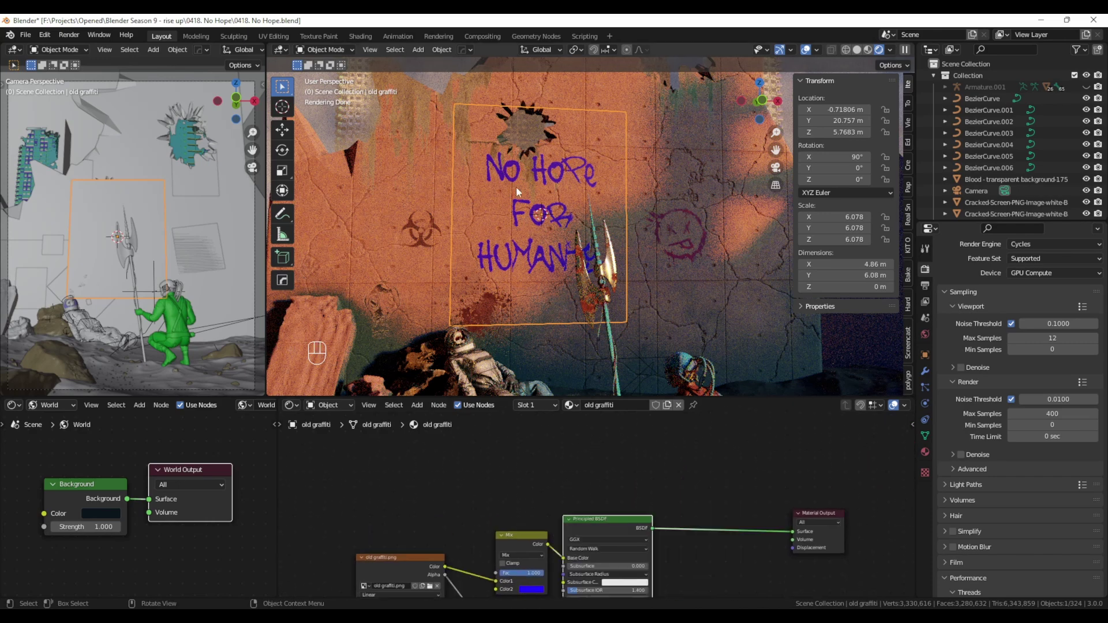
middle_click_drag(687, 547, 703, 507)
key("shift+a")
mouse_move(702, 506)
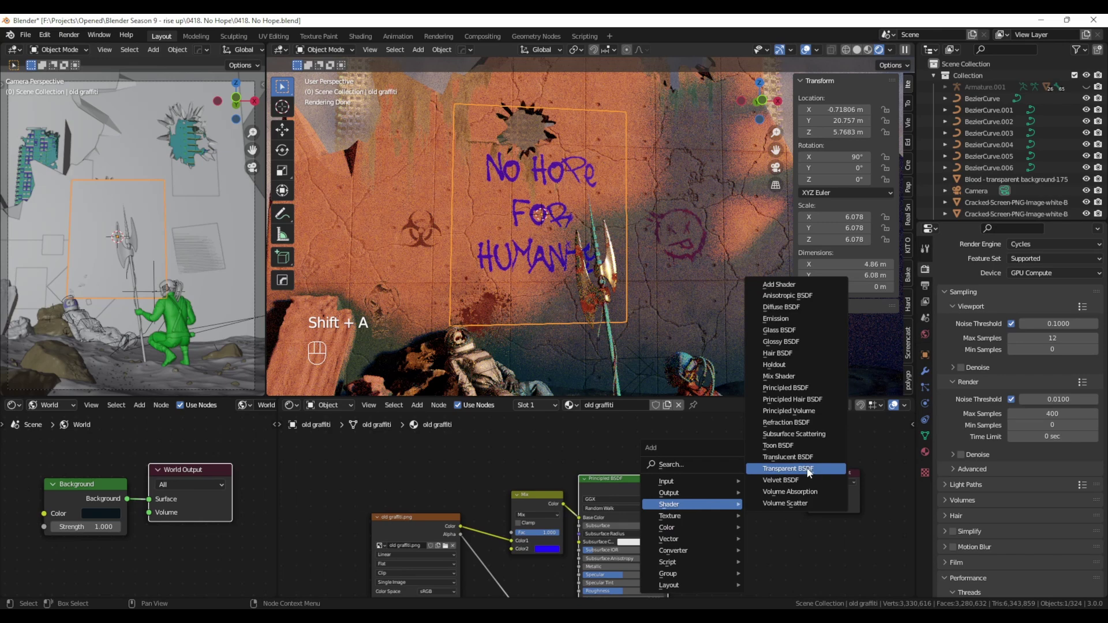
left_click(777, 468)
left_click(773, 517)
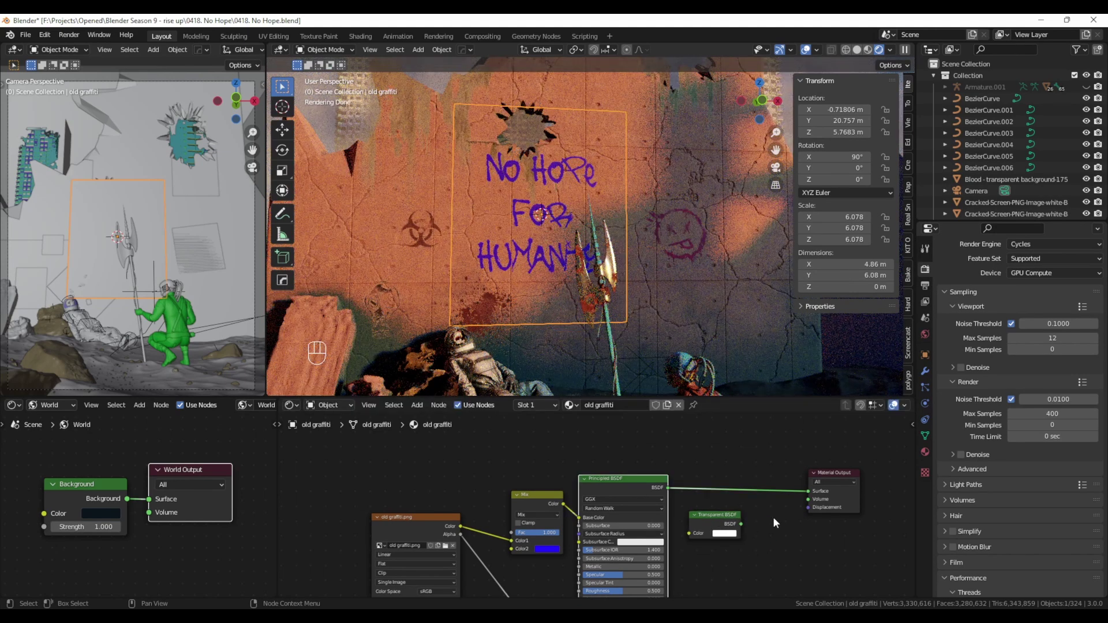
Insert a Mix Shader node on the link between the Principled BSDF and the Material Output
key("shift+a")
mouse_move(732, 470)
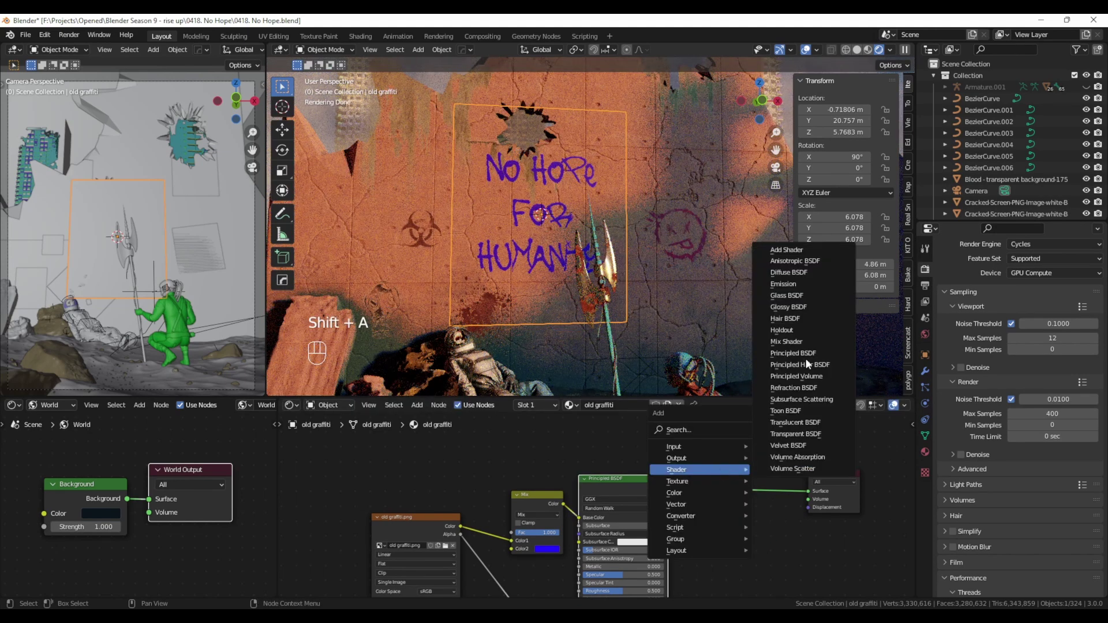
left_click(793, 342)
left_click(725, 463)
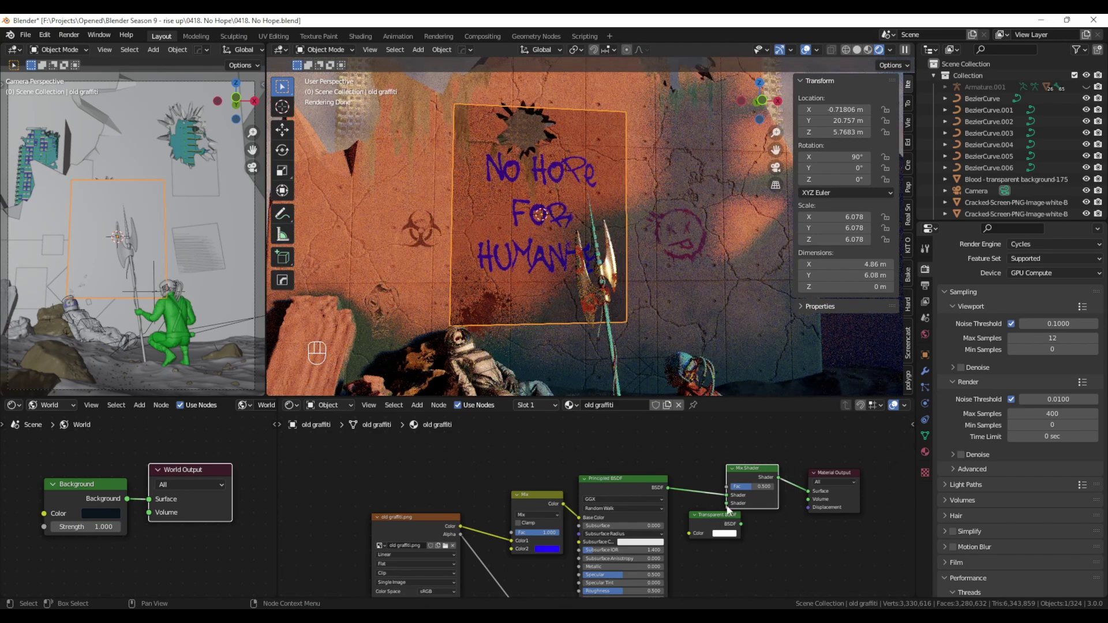
Space out the Transparent BSDF and Mix Shader nodes and connect the Transparent BSDF to the Mix Shader's second Shader input
left_click_drag(707, 516, 694, 534)
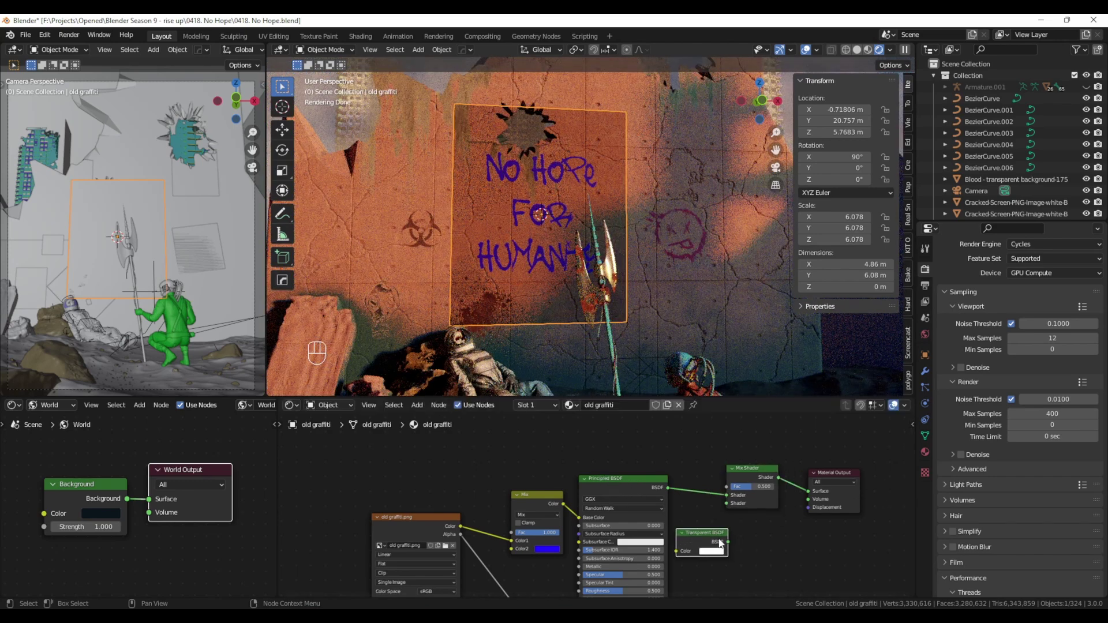
left_click_drag(762, 476, 778, 477)
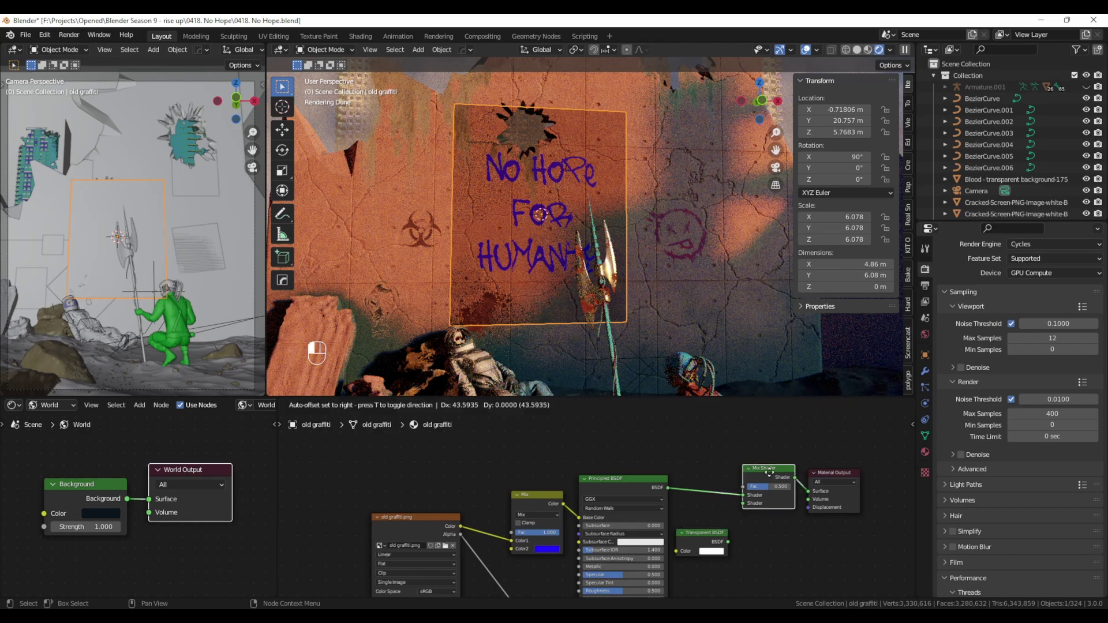
scroll(742, 558, "up", 1)
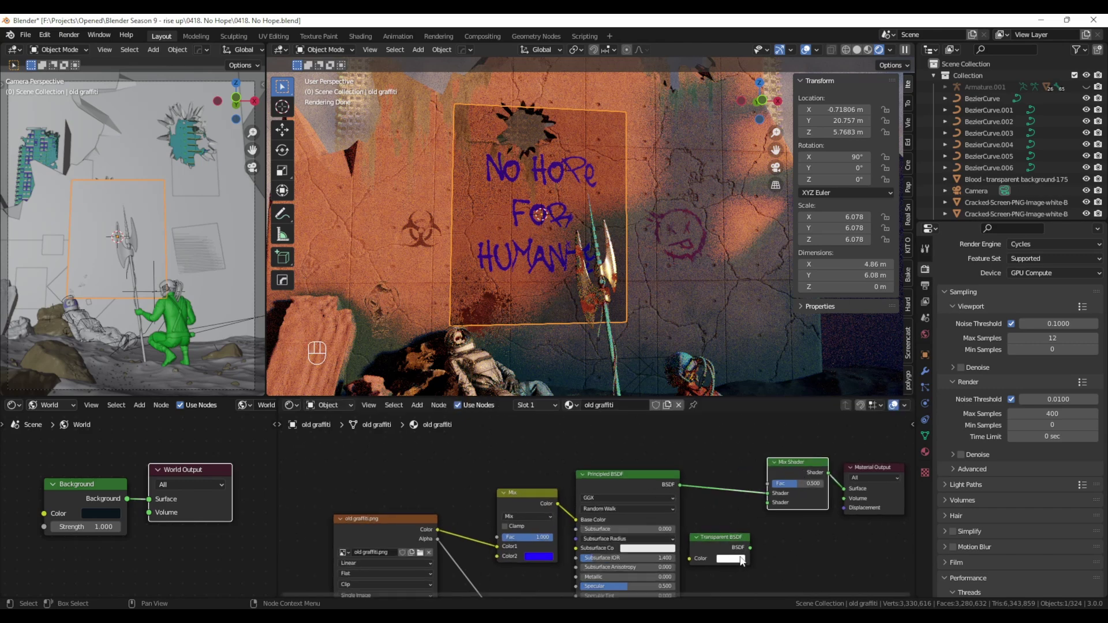
left_click_drag(749, 548, 771, 502)
scroll(712, 486, "down", 2)
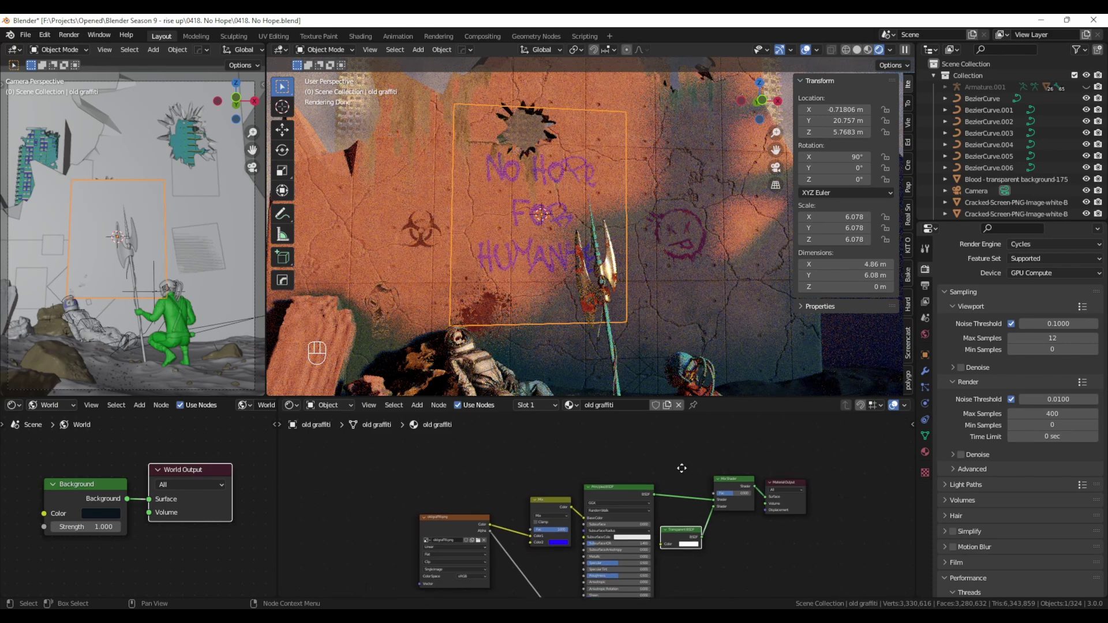
Add a Noise Texture node in the empty space above the Mix node of the old graffiti material
middle_click_drag(682, 465, 757, 472)
scroll(742, 487, "up", 2)
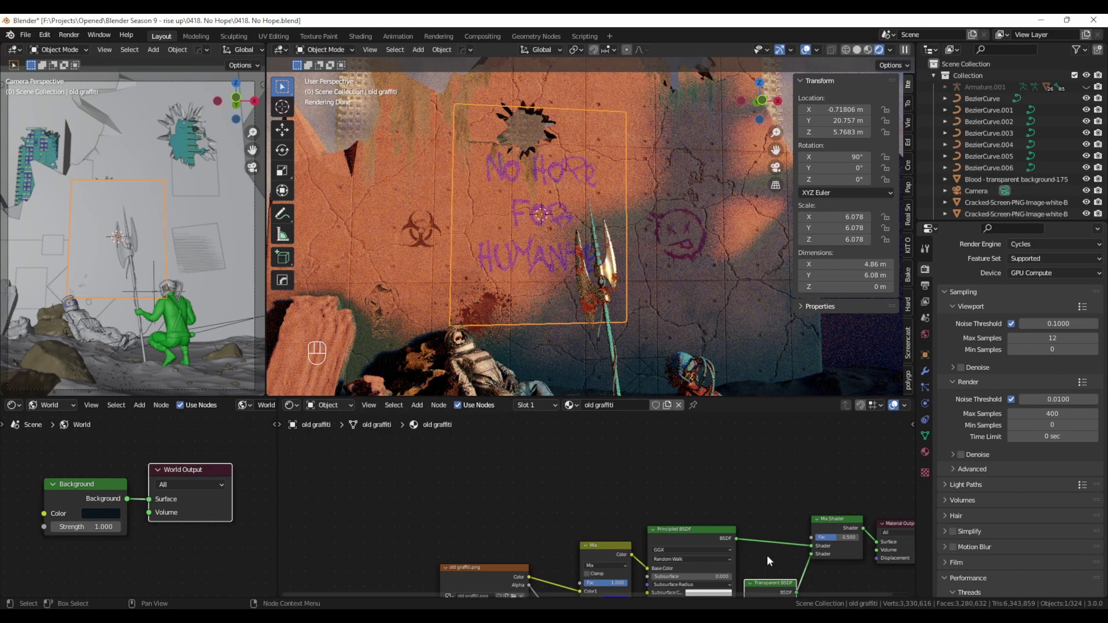
middle_click_drag(656, 479, 662, 490)
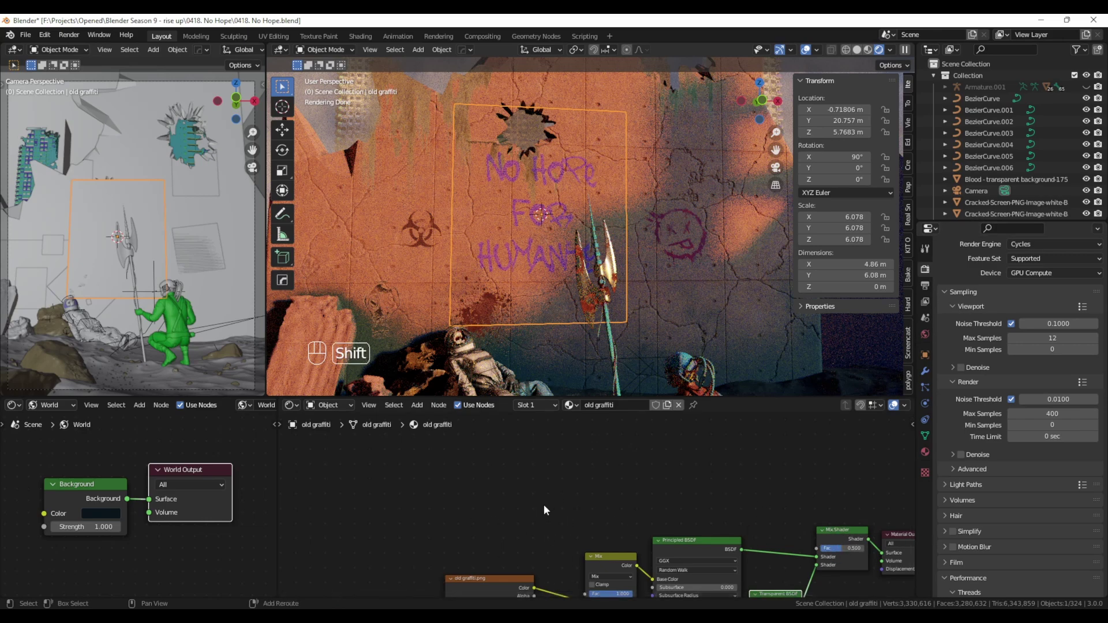
key("shift+a")
mouse_move(556, 483)
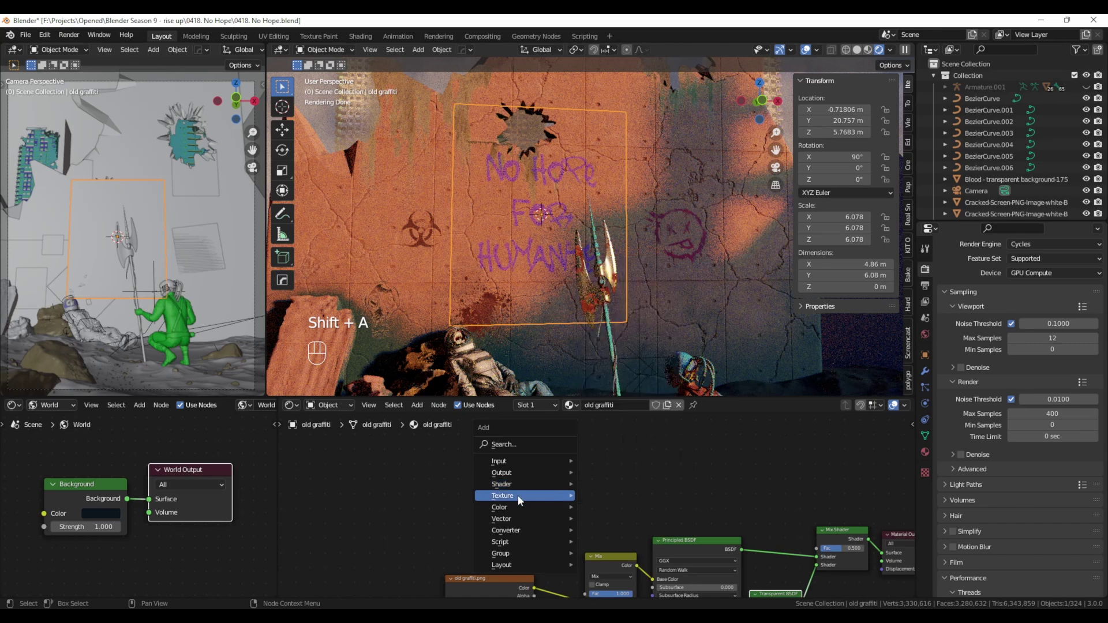
mouse_move(517, 495)
left_click(635, 439)
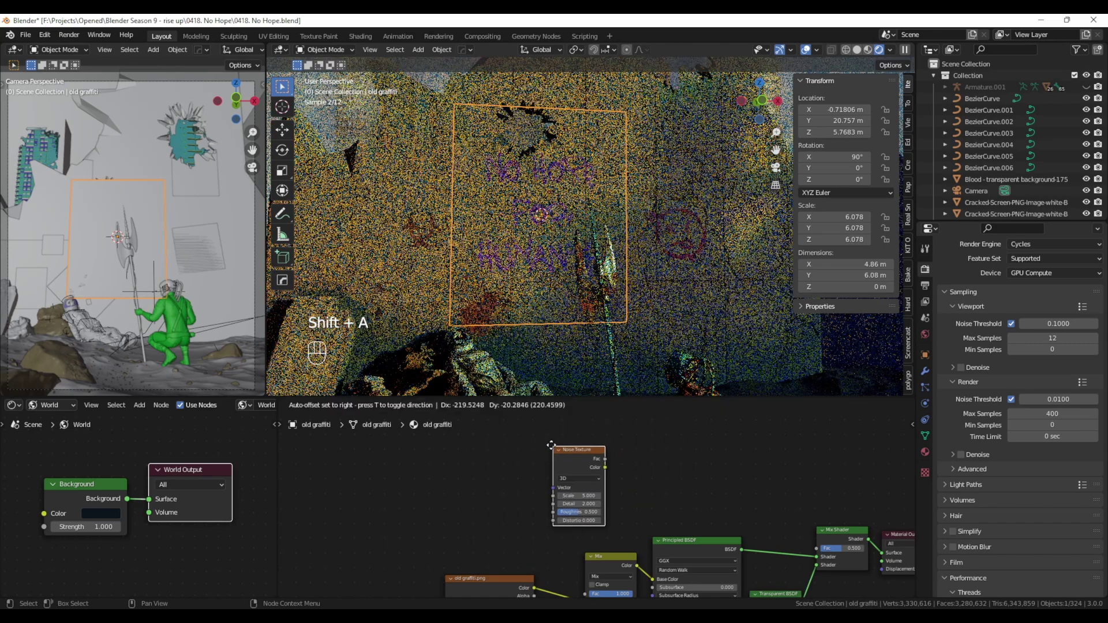
left_click(590, 464)
Add a ColorRamp node beside the Noise Texture, above the Principled BSDF
key("shift+a")
mouse_move(623, 491)
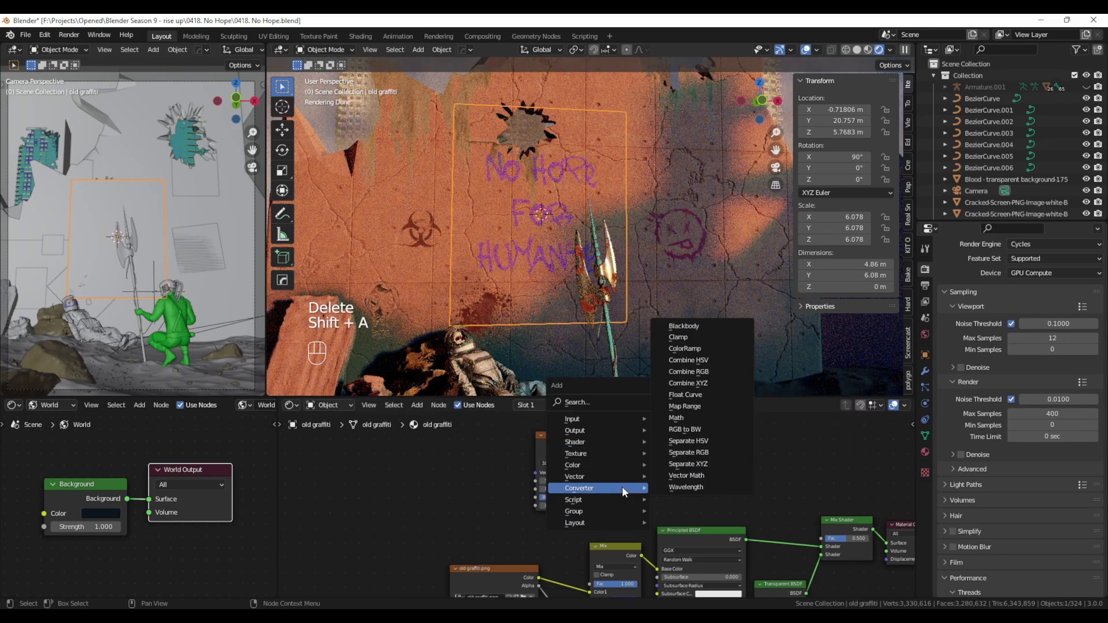
left_click(684, 349)
left_click(695, 442)
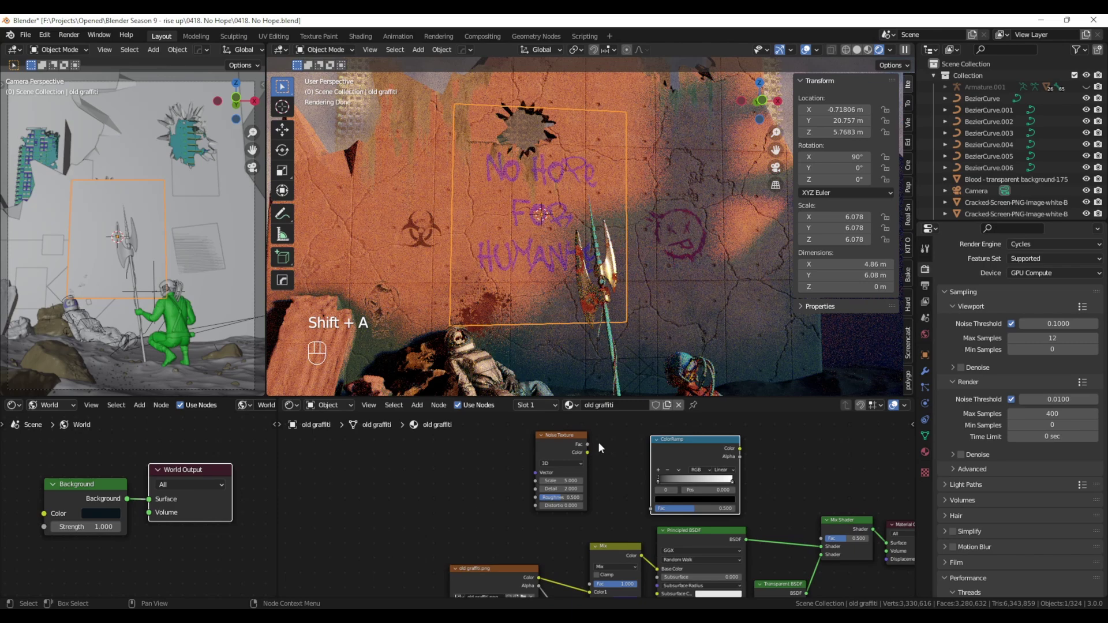
Connect the Noise Texture's Fac to the ColorRamp's Fac, and the ColorRamp's Color to the Mix Shader's Fac
middle_click_drag(599, 445, 508, 451)
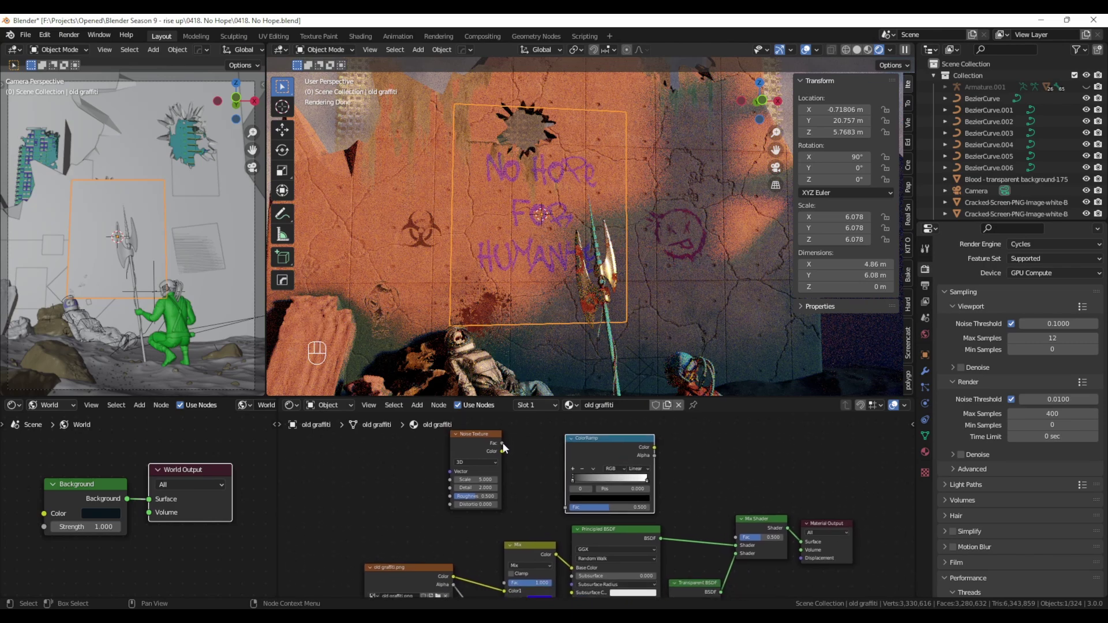
left_click_drag(502, 444, 567, 507)
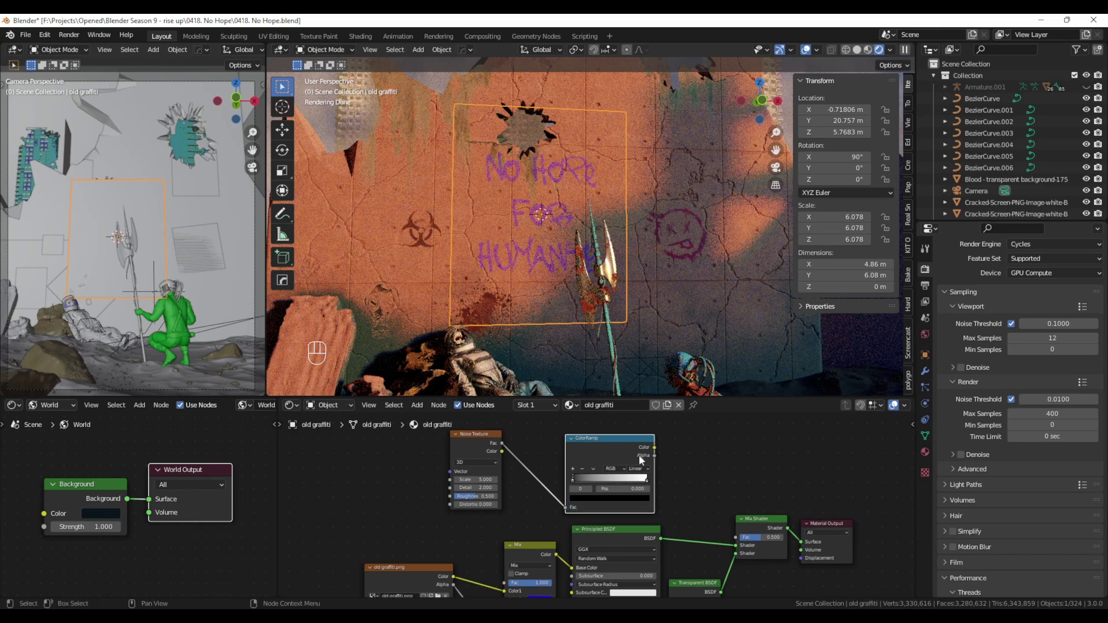
left_click_drag(655, 448, 739, 540)
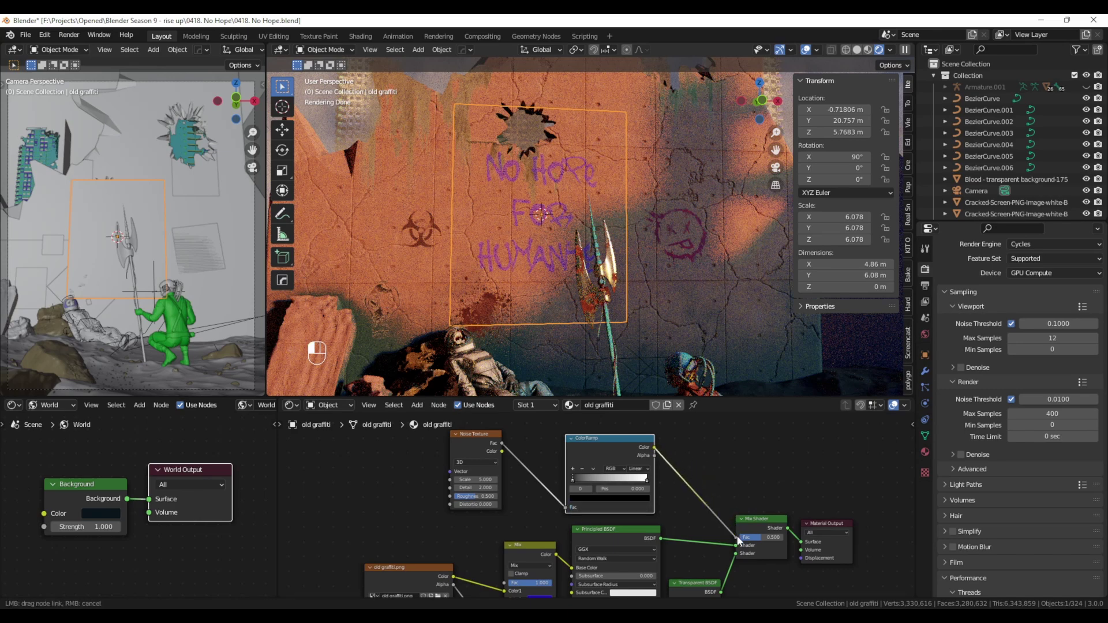
middle_click_drag(747, 491, 817, 511)
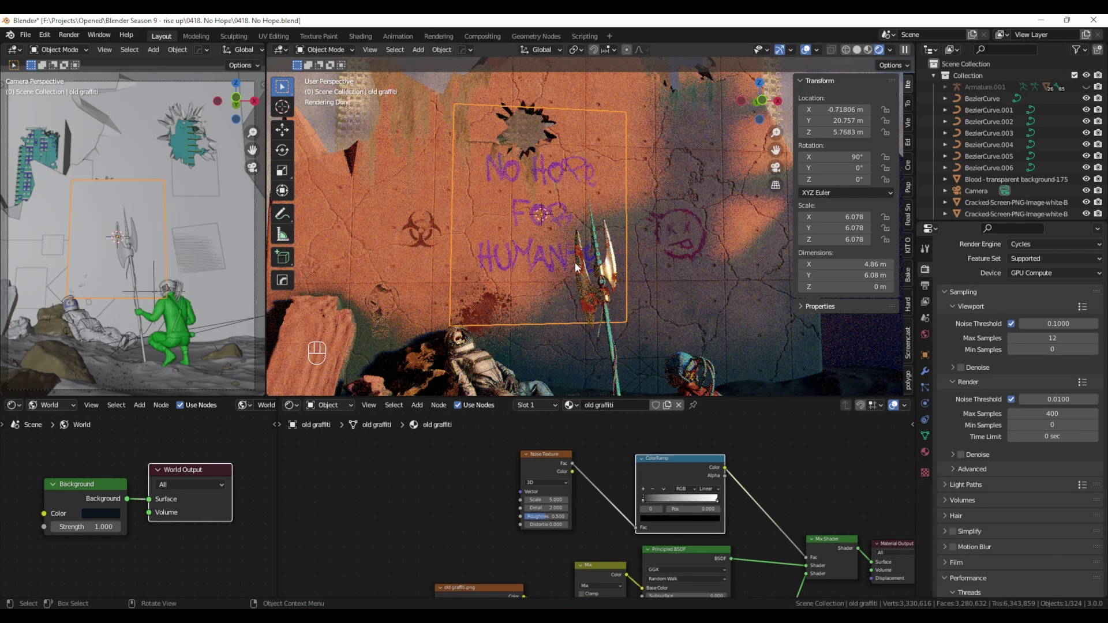
Move the ColorRamp's black stop to about 0.350 and its white stop to 0.573
scroll(570, 265, "up", 4)
scroll(611, 520, "up", 3)
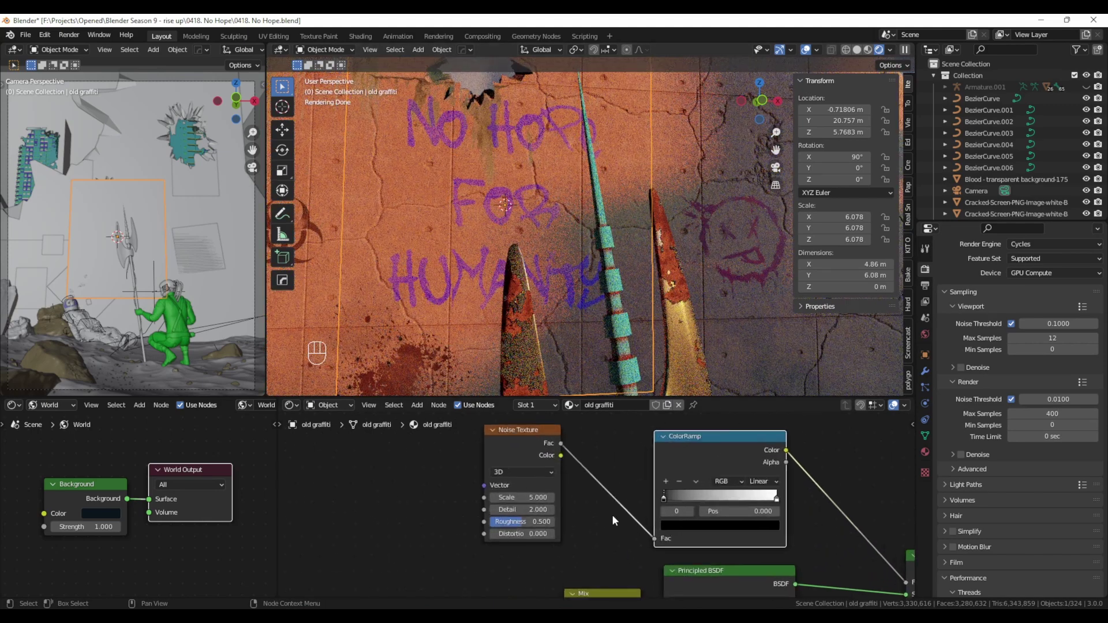
middle_click_drag(574, 529, 552, 541)
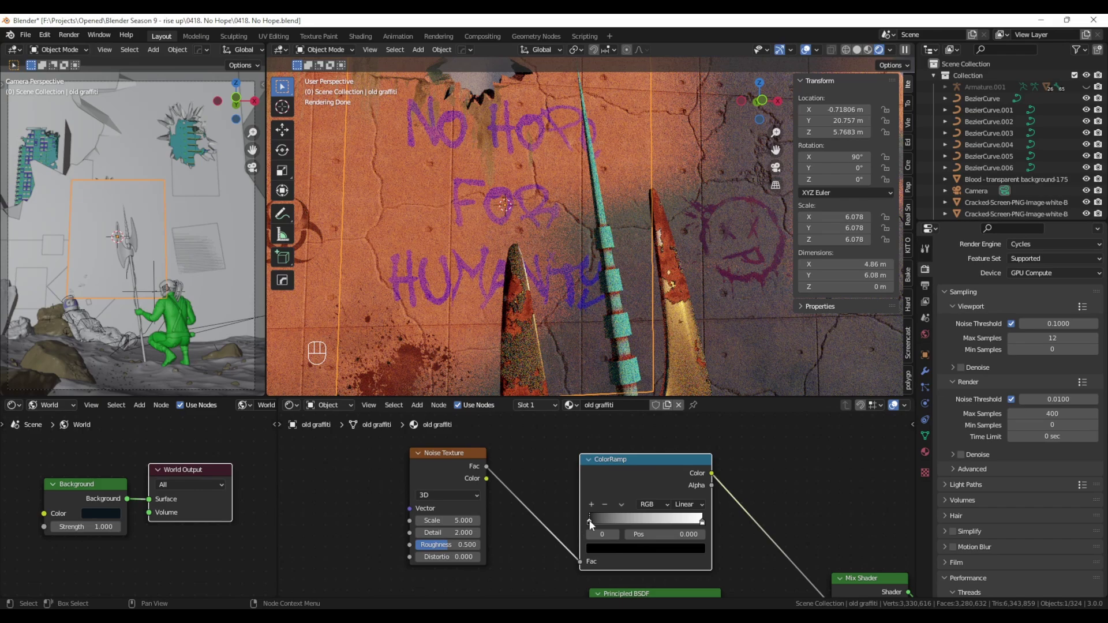
left_click_drag(590, 523, 631, 522)
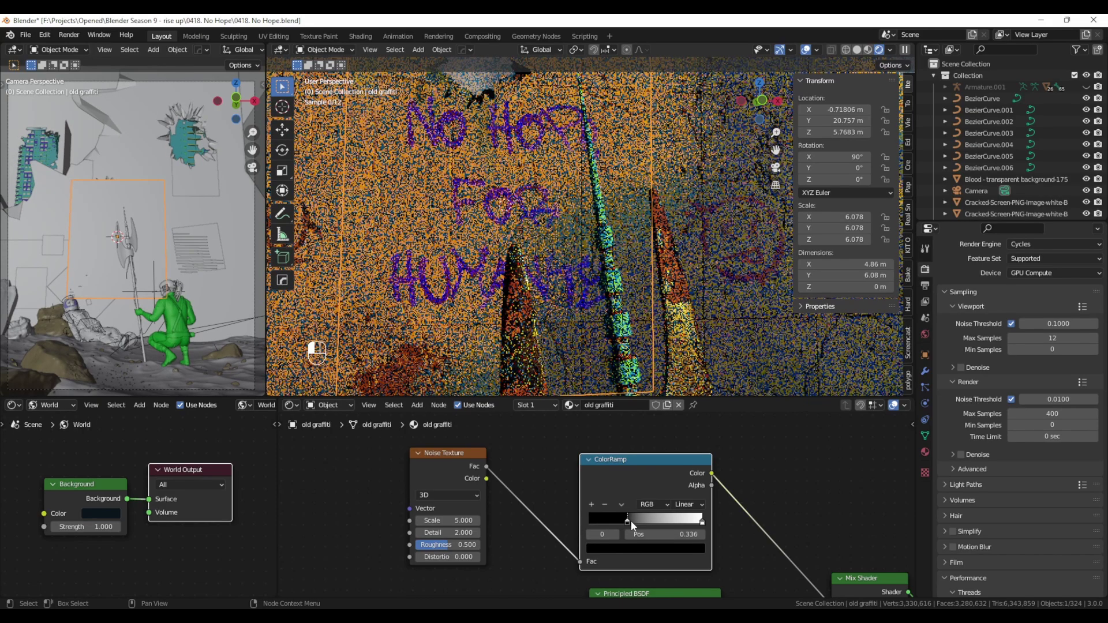
left_click_drag(702, 523, 646, 524)
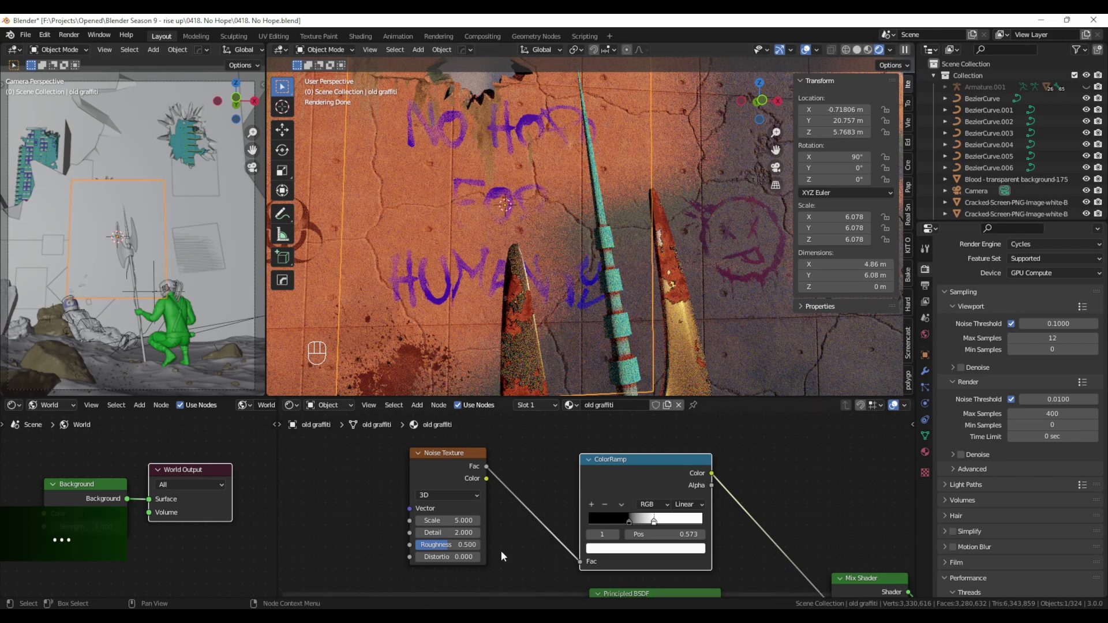
Switch the Noise Texture to 4D and set its W value to 0.900
left_click(429, 494)
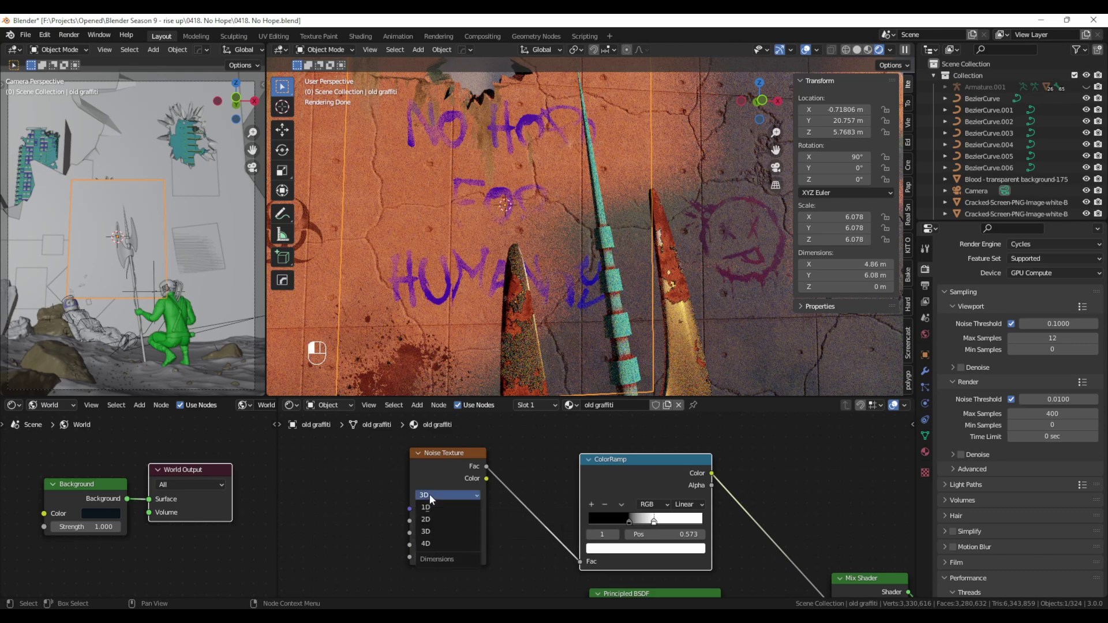
left_click(441, 543)
middle_click_drag(525, 503, 591, 515)
left_click_drag(514, 532, 492, 532)
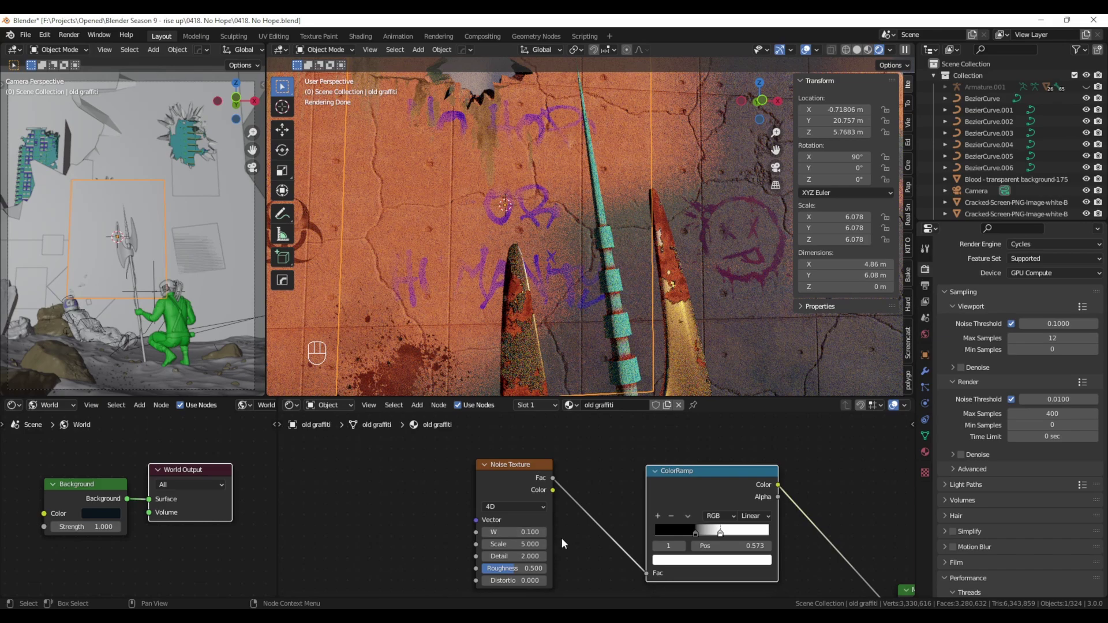
scroll(567, 537, "up", 2)
mouse_move(508, 545)
left_mouse_down()
mouse_move(525, 545)
mouse_move(455, 545)
mouse_move(499, 546)
mouse_move(487, 546)
left_mouse_up()
scroll(590, 436, "down", 1)
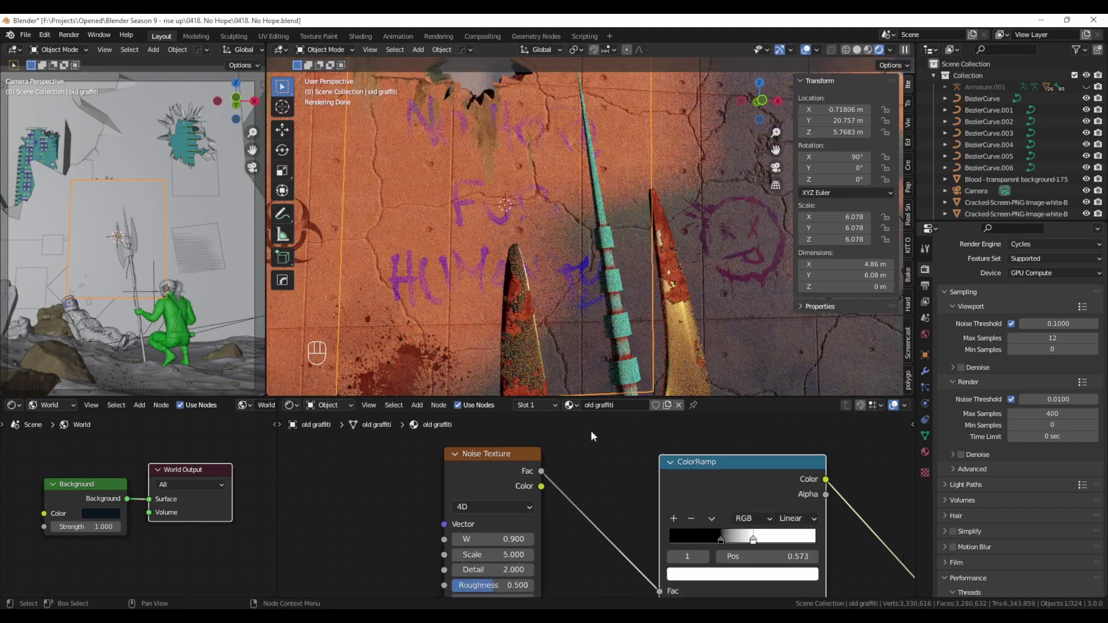
Fine-tune the ColorRamp's black stop to position 0.450
middle_click_drag(621, 513, 539, 500)
scroll(686, 525, "up", 1)
left_click(643, 532)
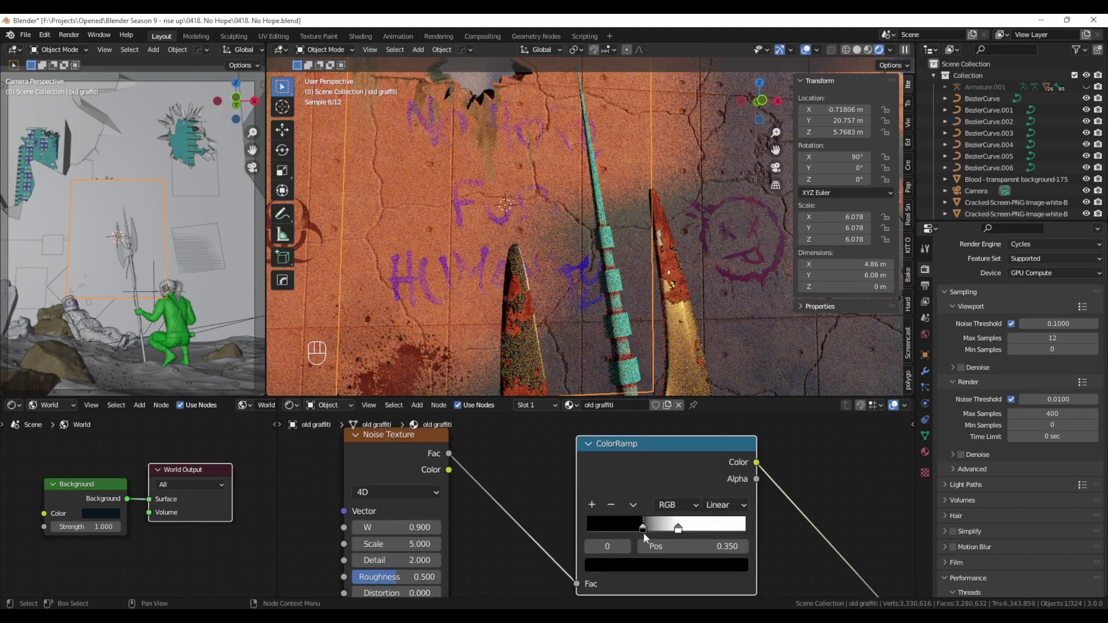
left_click_drag(642, 528, 652, 528)
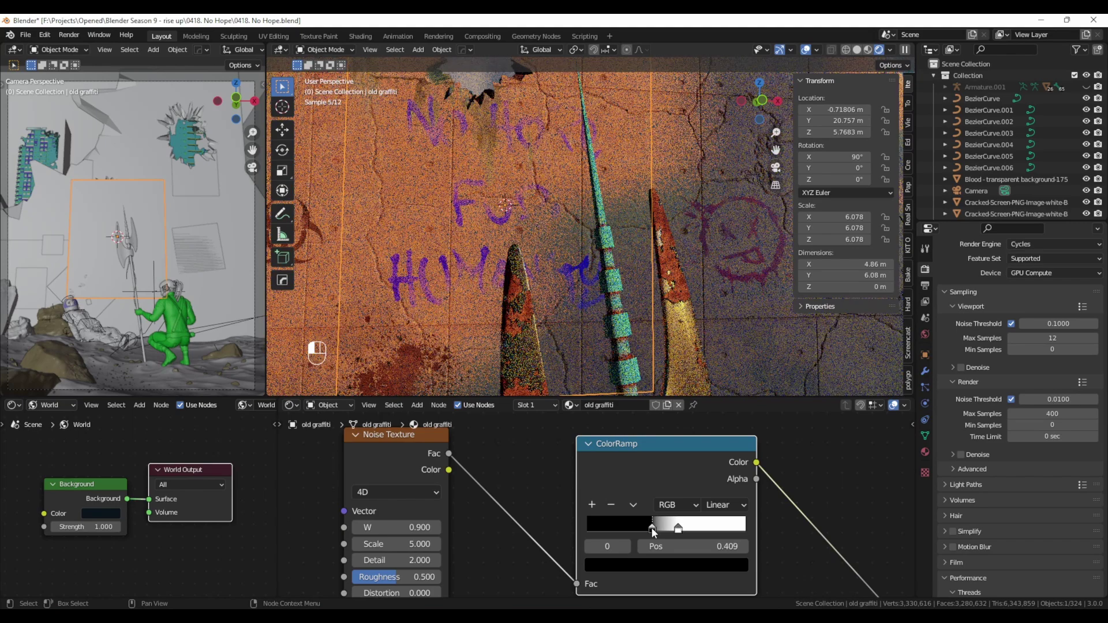
left_click(679, 529)
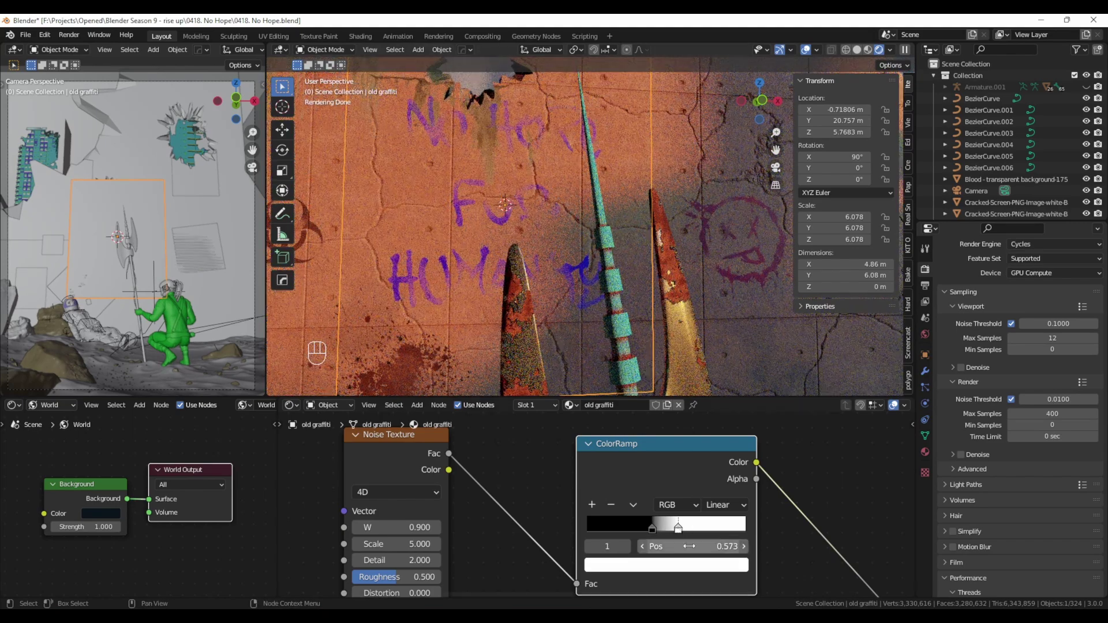
left_click_drag(652, 529, 656, 528)
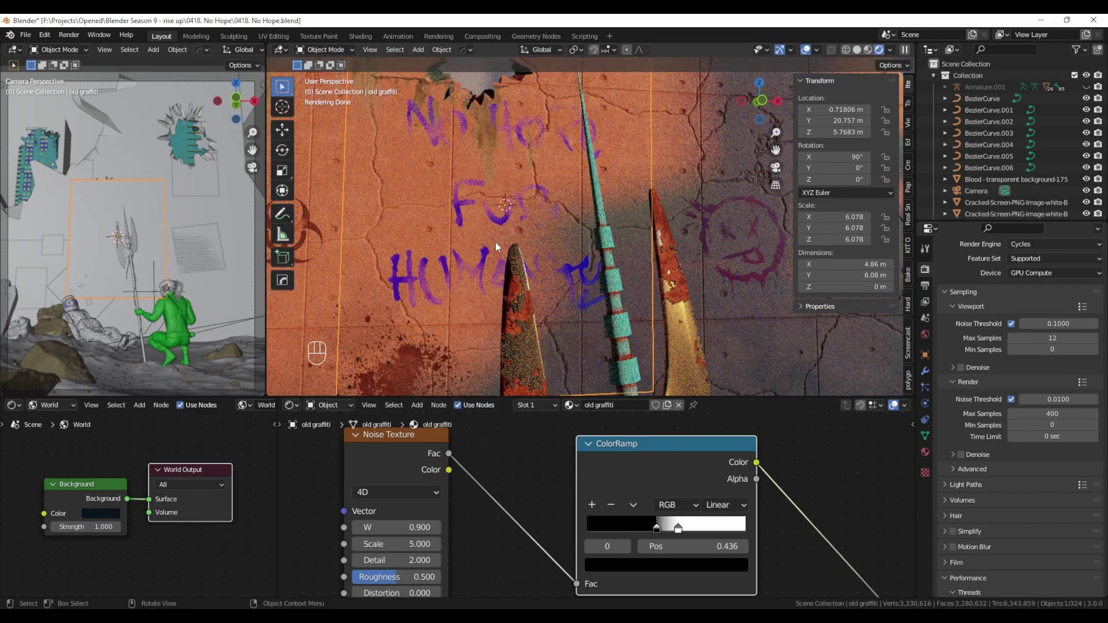
left_click(657, 528)
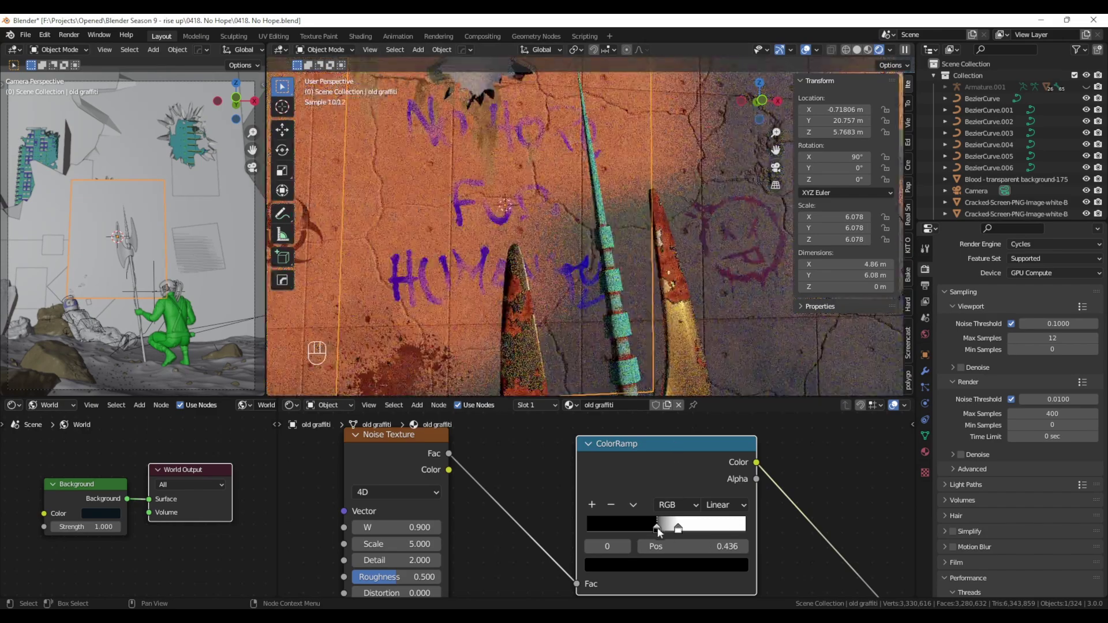
left_click_drag(658, 529, 660, 528)
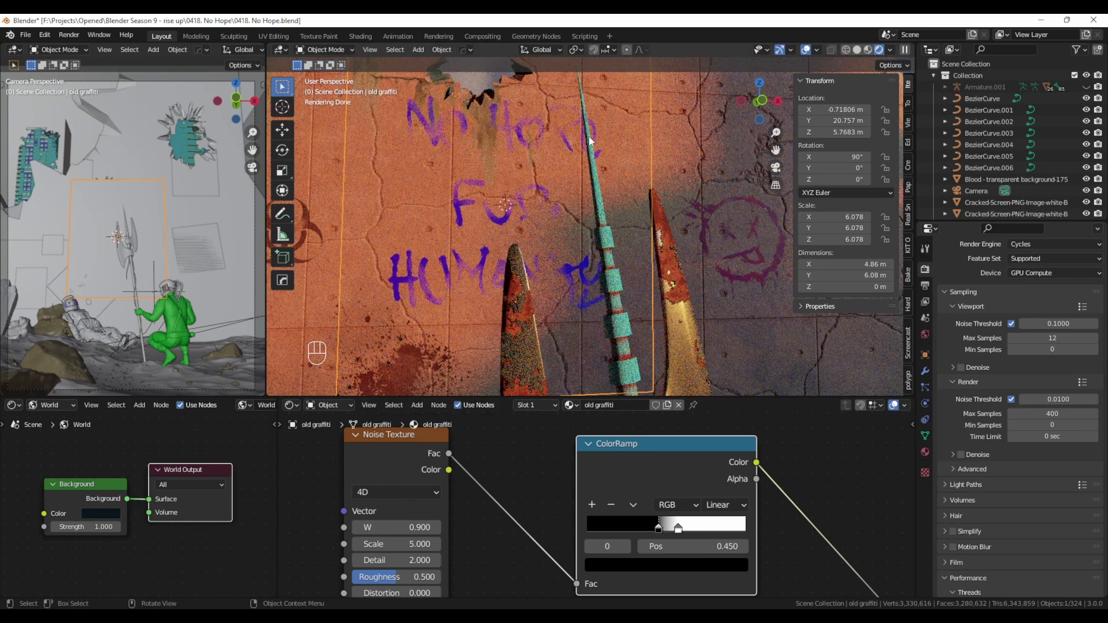
Darken the ColorRamp's white stop to a light grey with a V of about 0.763
left_click(678, 528)
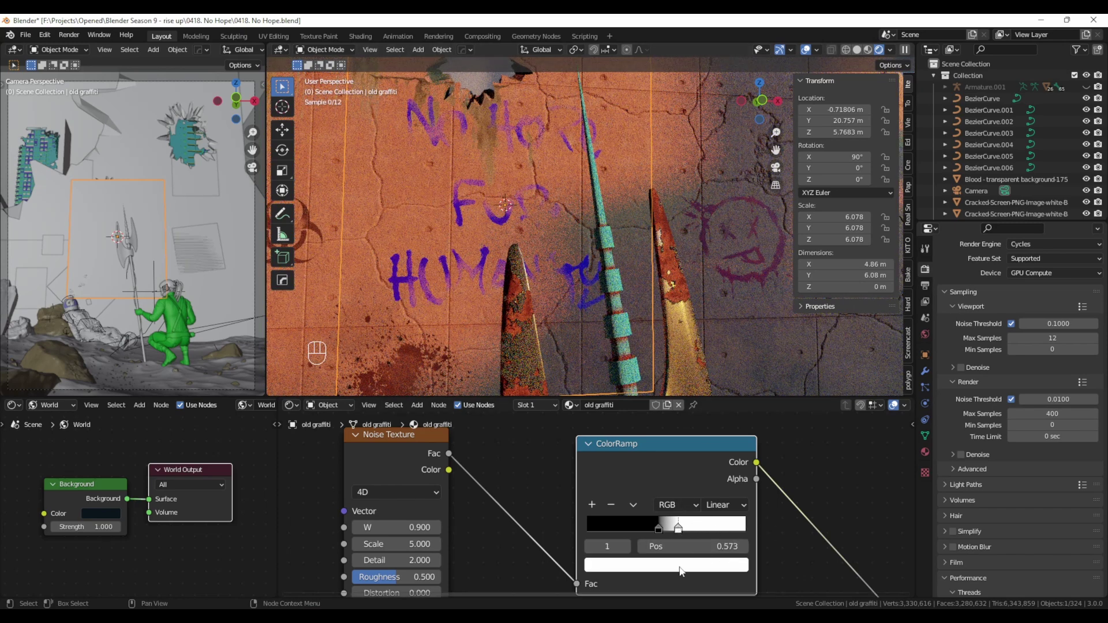
left_click(673, 571)
left_click(714, 364)
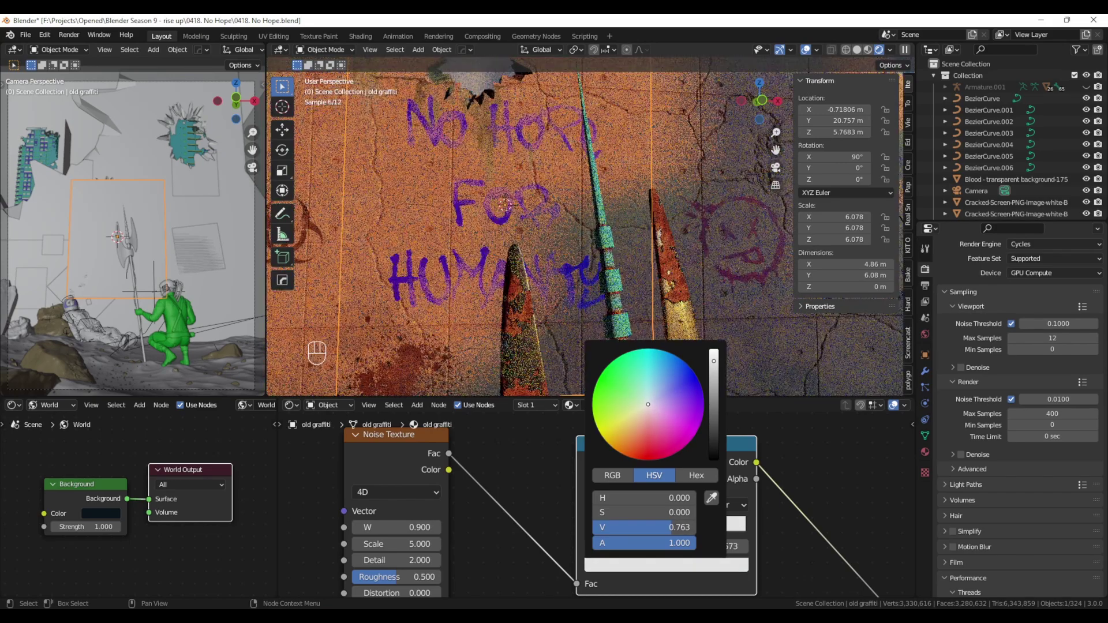
left_click_drag(714, 361, 714, 361)
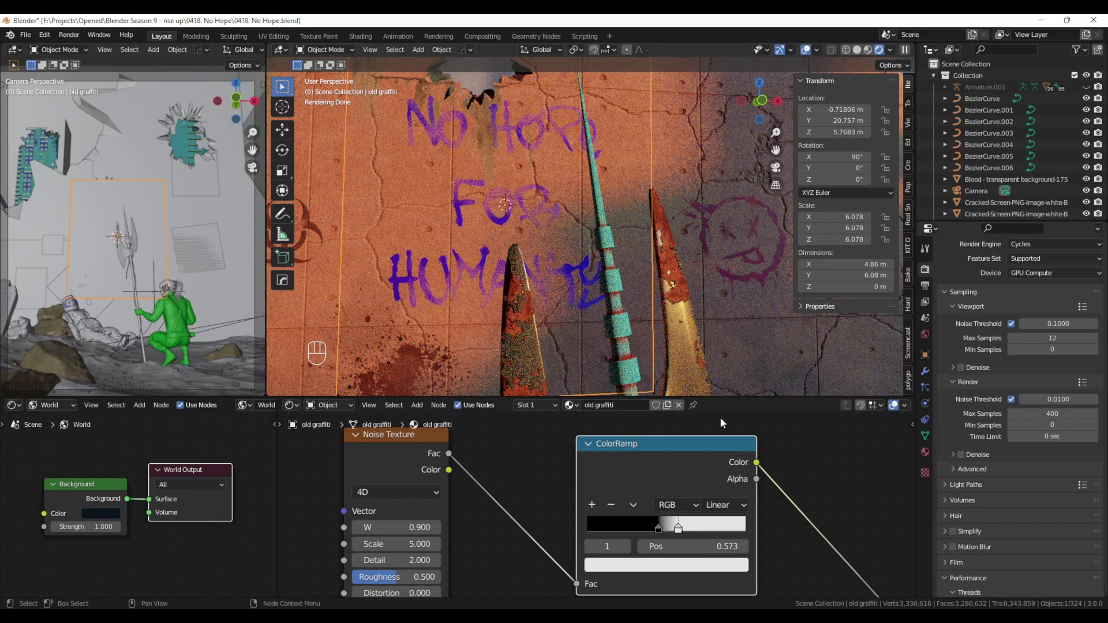
Move the old graffiti.png image texture node away from the Mix node to make room between them
middle_click_drag(427, 178, 539, 247)
scroll(548, 252, "down", 1)
scroll(802, 556, "down", 4)
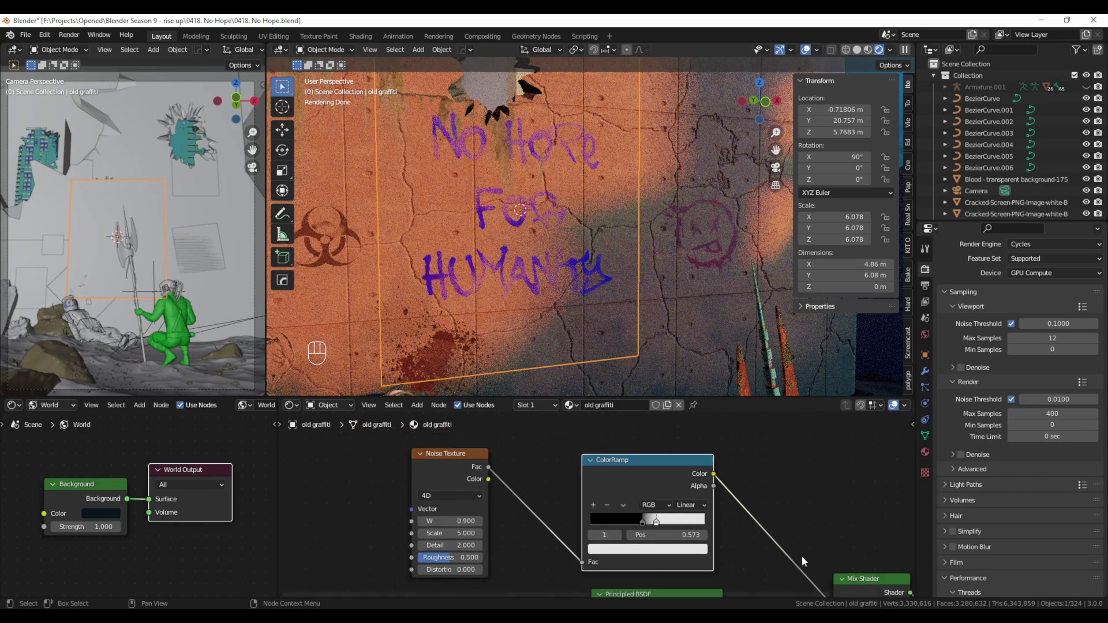
middle_click_drag(737, 559, 739, 438)
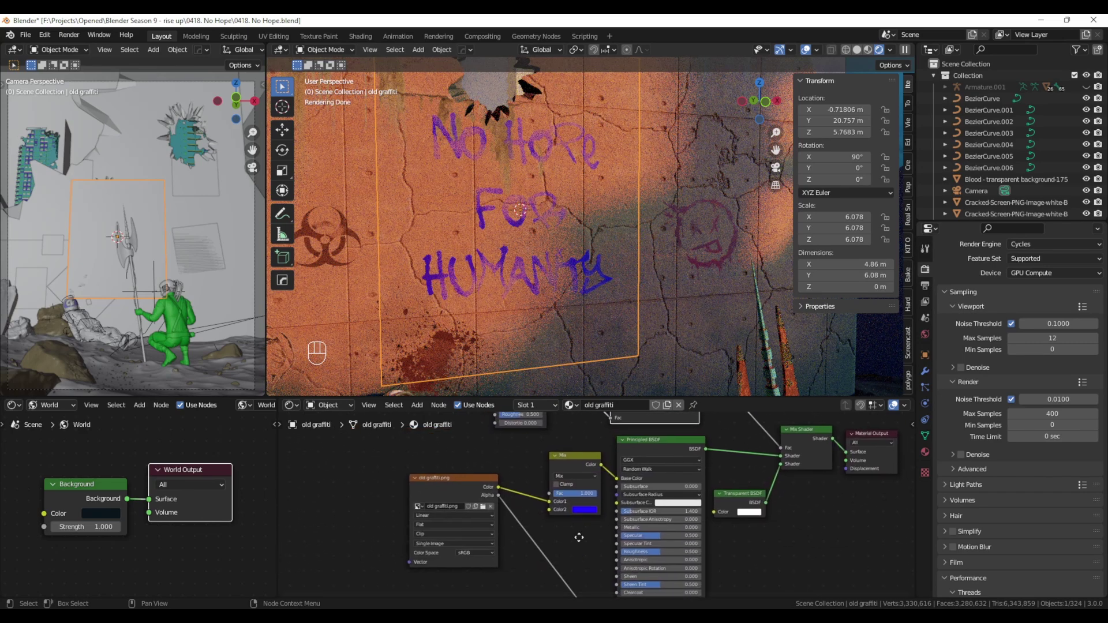
middle_click_drag(579, 537, 650, 505)
left_click_drag(524, 457, 466, 431)
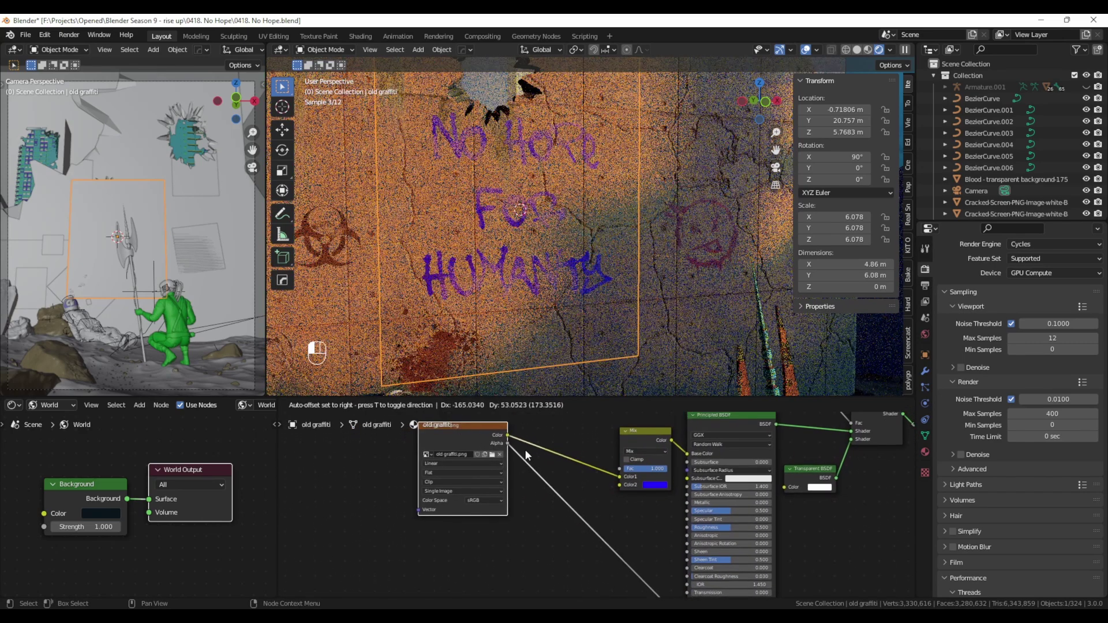
mouse_move(605, 522)
middle_mouse_down()
mouse_move(587, 489)
mouse_move(591, 539)
mouse_move(611, 536)
mouse_move(597, 519)
middle_mouse_up()
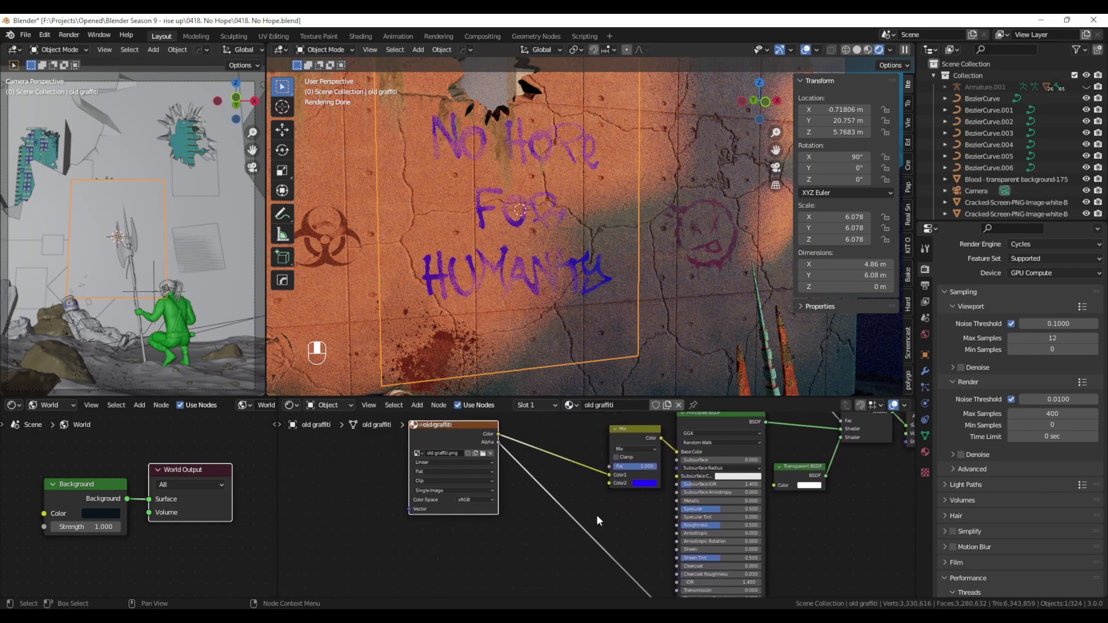
Add a ColorRamp node below the old graffiti.png image texture node
scroll(635, 515, "up", 3)
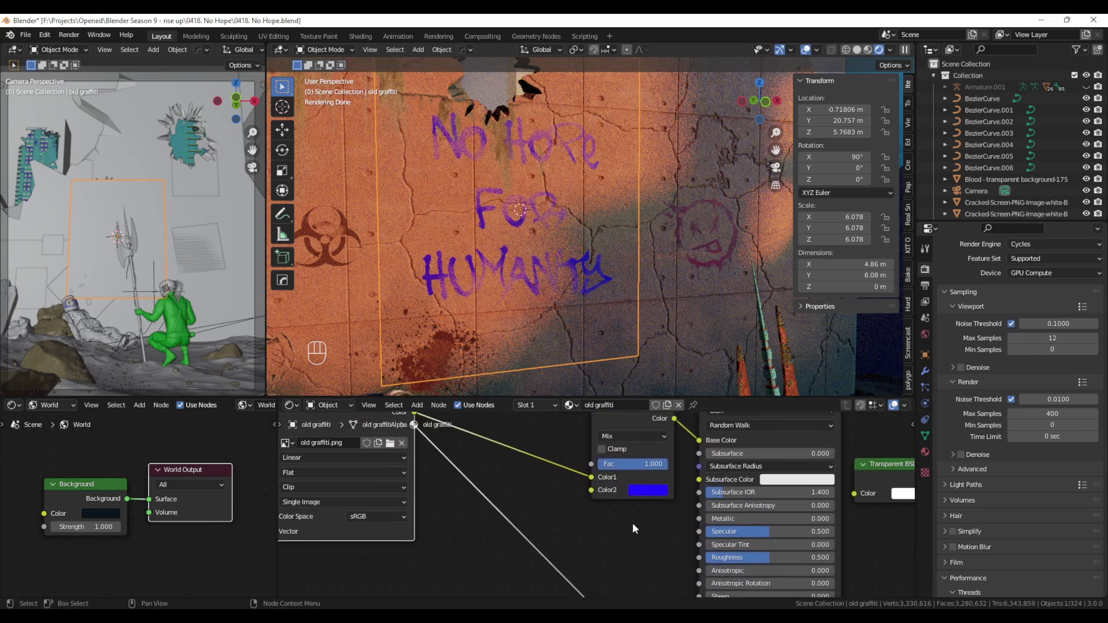
middle_click_drag(628, 531, 713, 514)
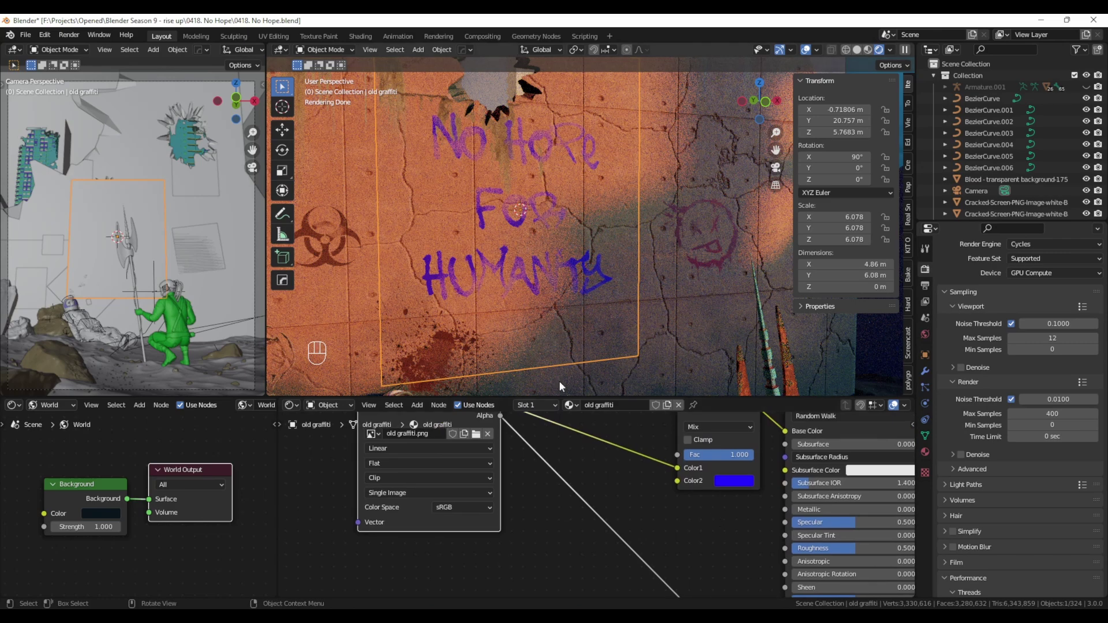
scroll(644, 527, "down", 2)
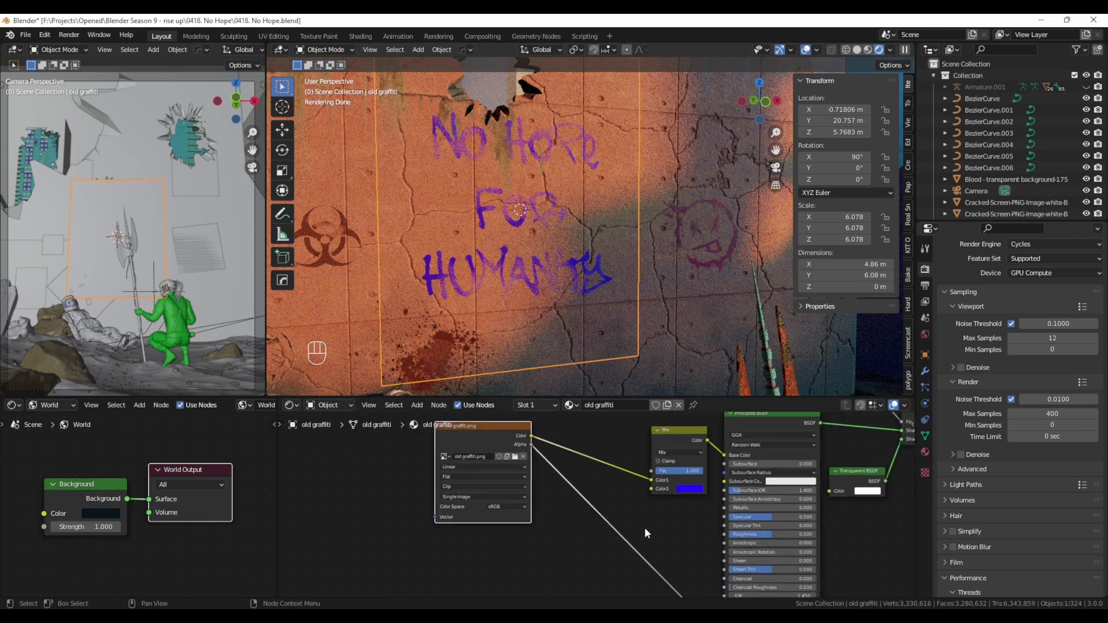
key("shift+a")
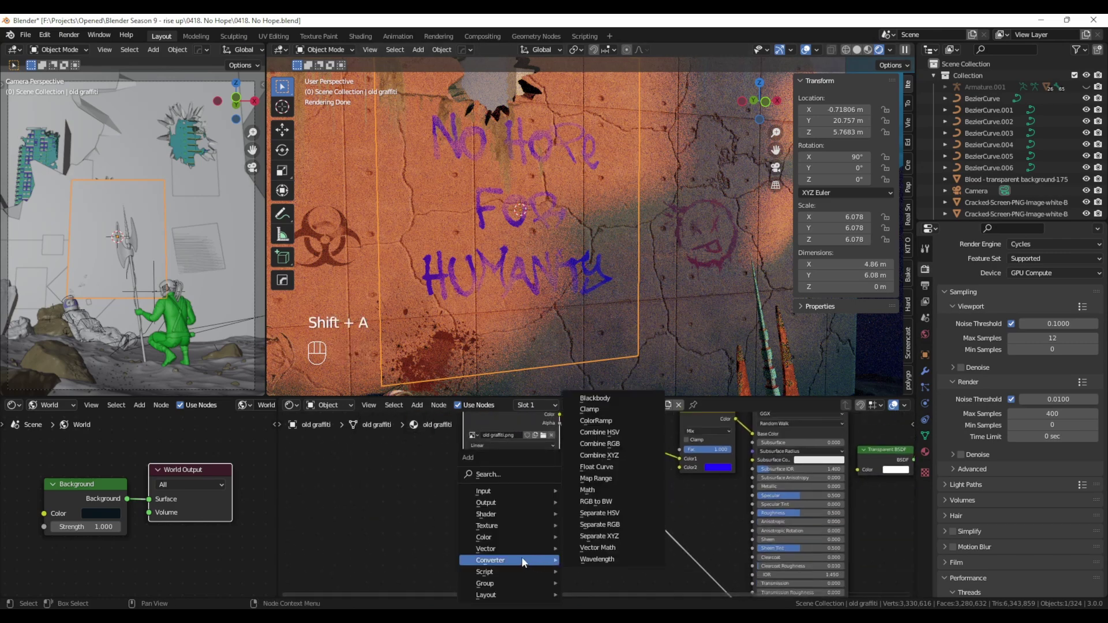
mouse_move(510, 517)
mouse_move(490, 560)
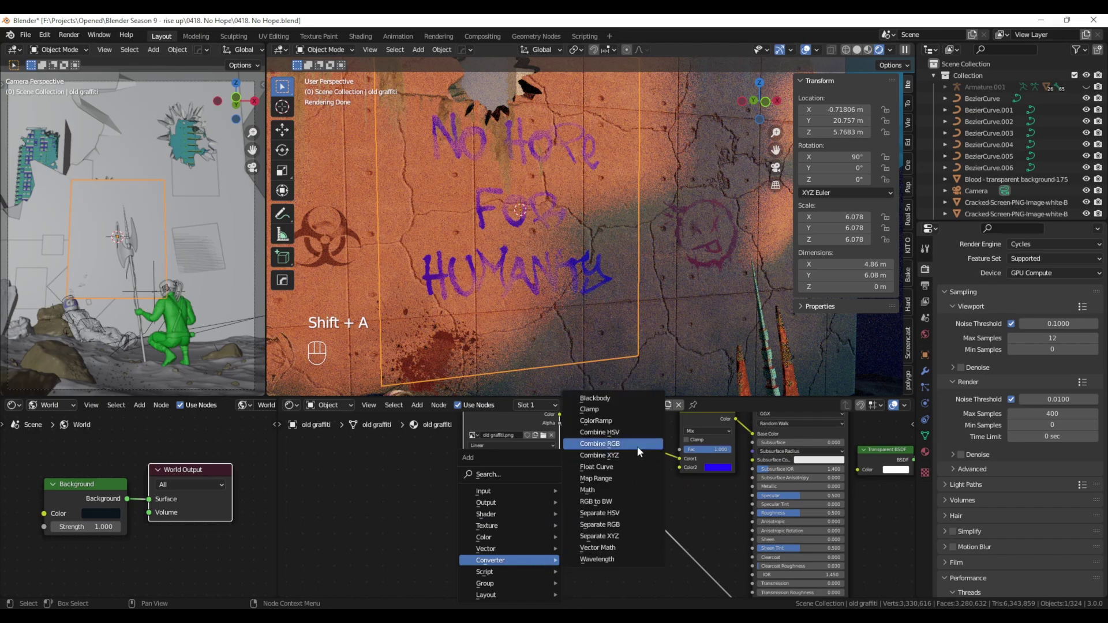
left_click(603, 422)
left_click(532, 517)
Add a Noise Texture node beside the new ColorRamp
key("shift+a")
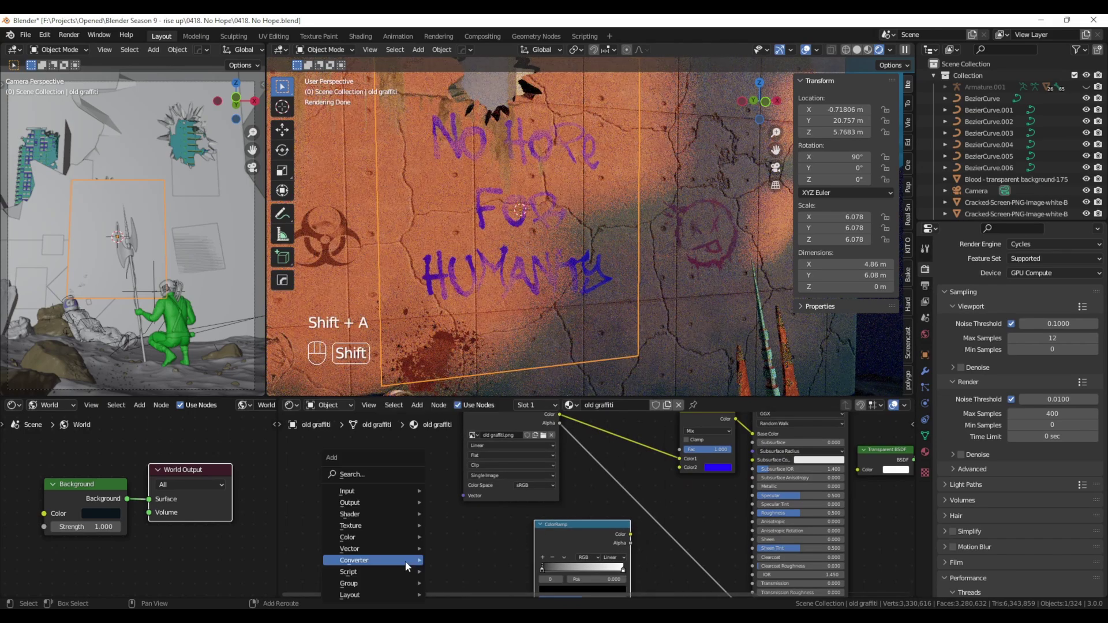
mouse_move(352, 526)
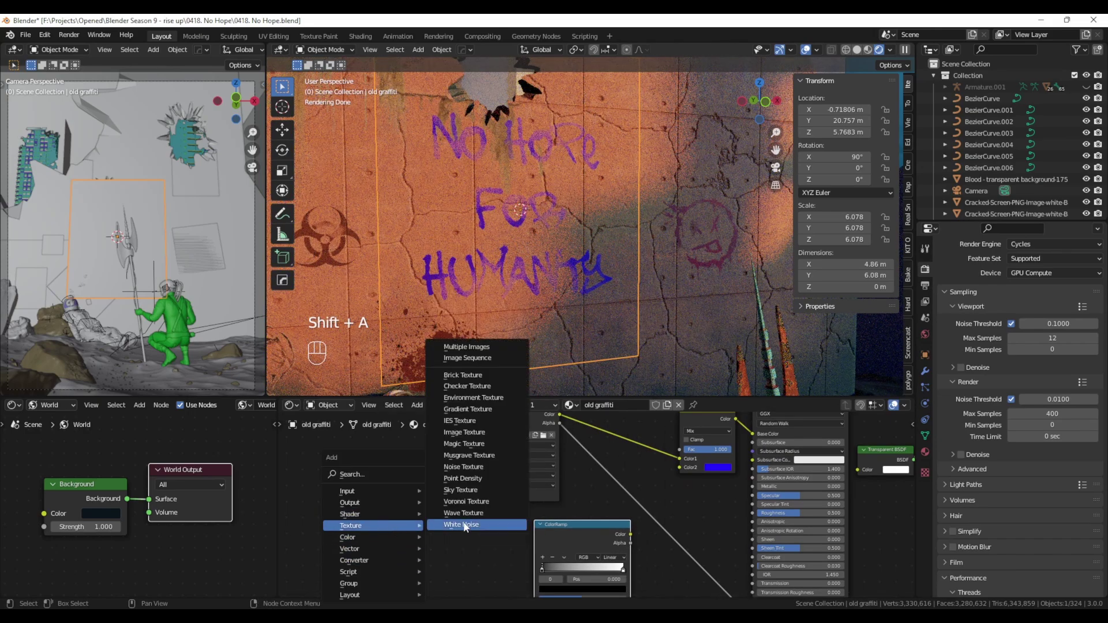
left_click(477, 470)
left_click(423, 515)
middle_click_drag(484, 537, 417, 525)
Connect the new Noise Texture's Fac to the ColorRamp's Fac and the ColorRamp's Color to the Mix node's Color2
left_click_drag(416, 516, 470, 544)
middle_click_drag(588, 492, 490, 552)
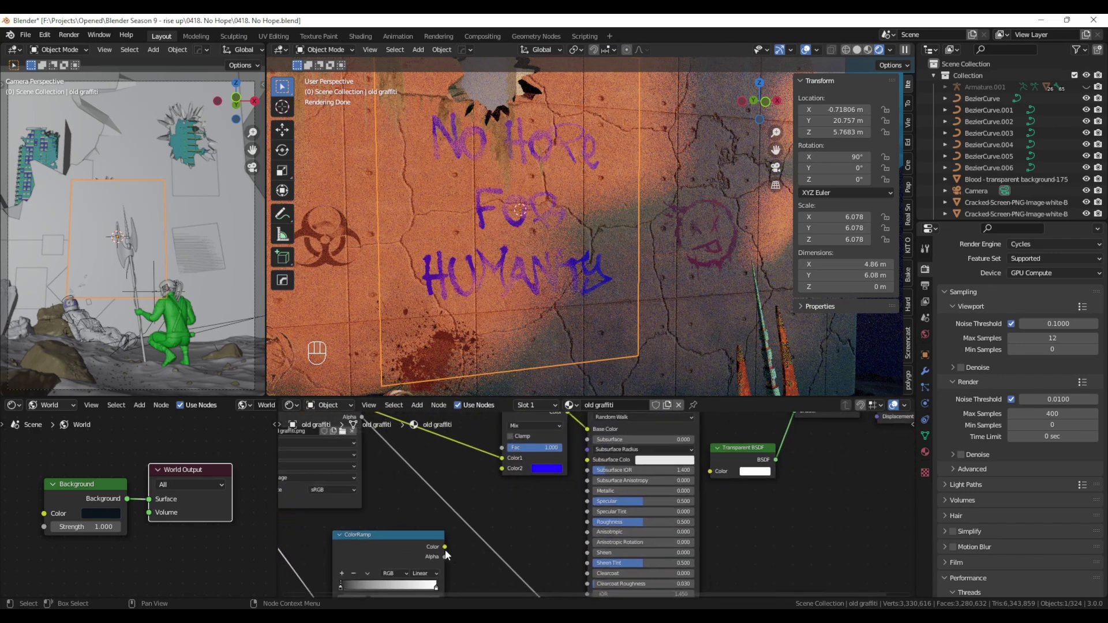
left_click_drag(444, 549, 502, 469)
Change the new ColorRamp's black stop to a bright, fully saturated blue
scroll(535, 514, "up", 3)
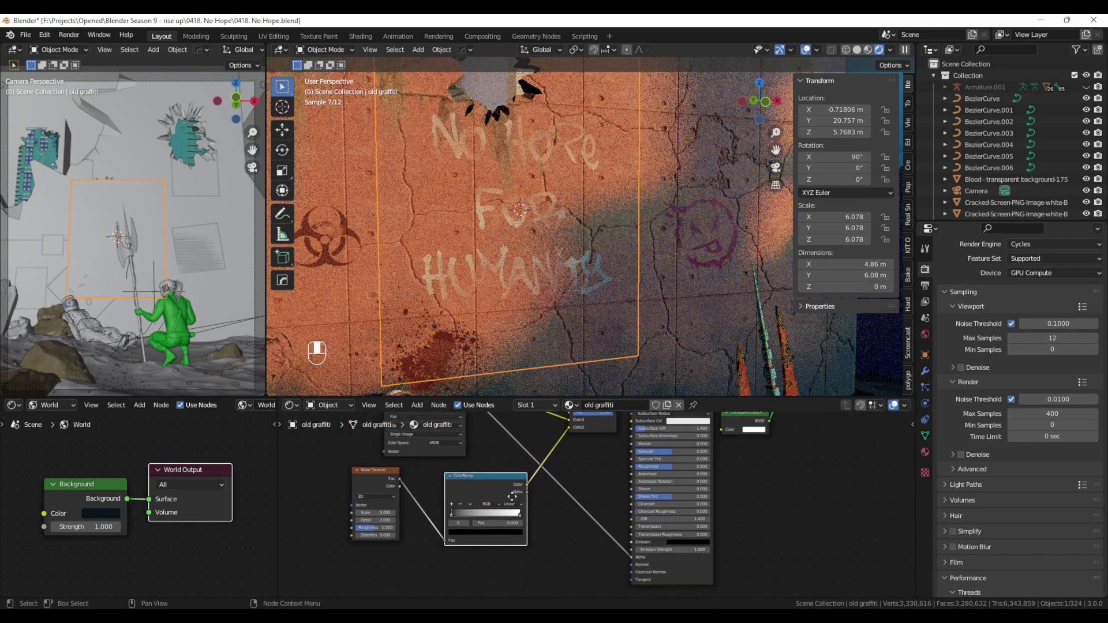
middle_click_drag(537, 517, 644, 520)
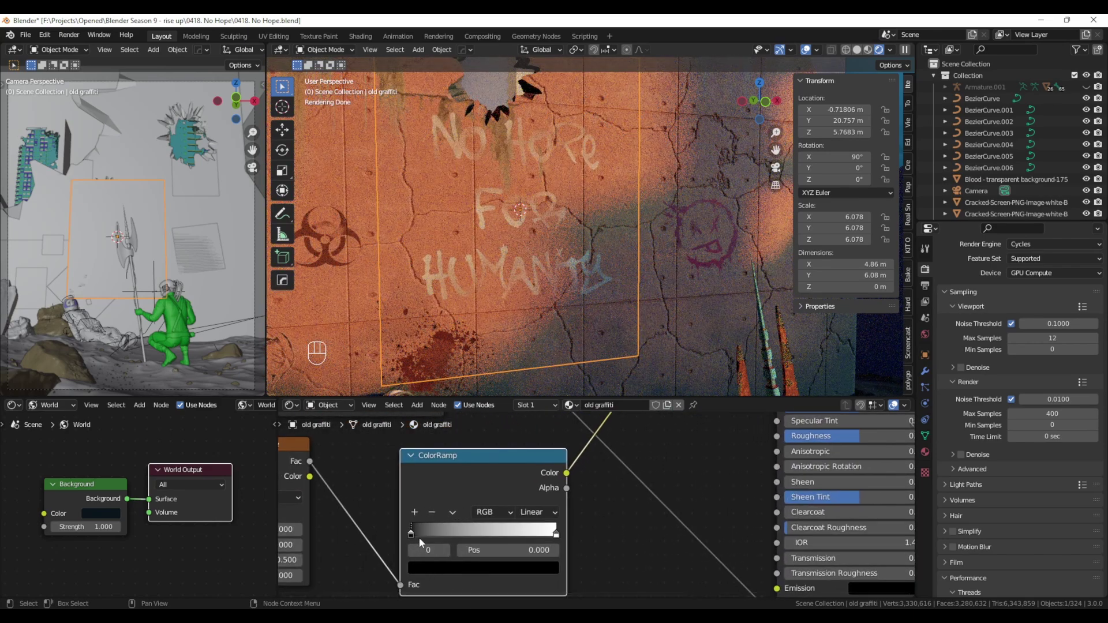
left_click(468, 571)
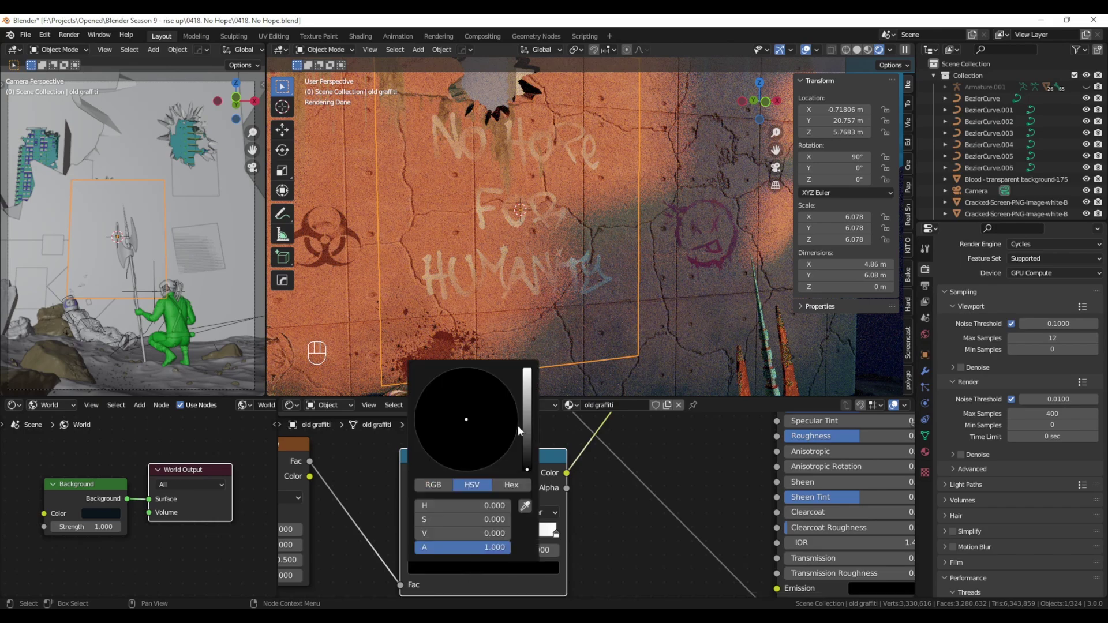
left_click_drag(528, 396, 528, 367)
left_click_drag(500, 412, 503, 382)
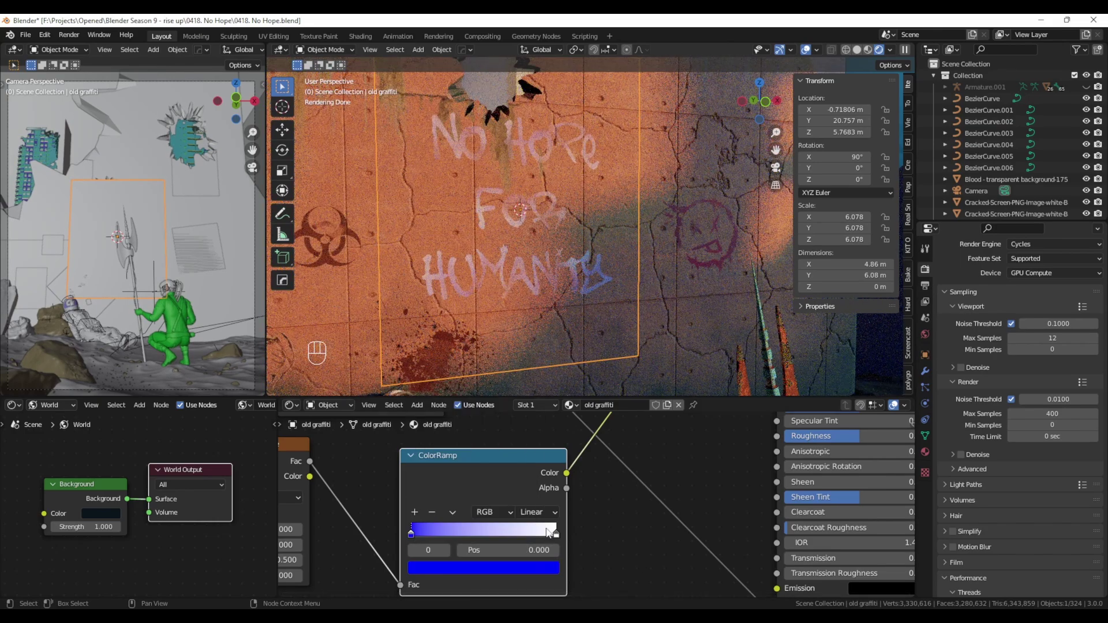
Change the new ColorRamp's white stop to purple with H 0.731, S 1.000 and V 1.000
left_click(556, 532)
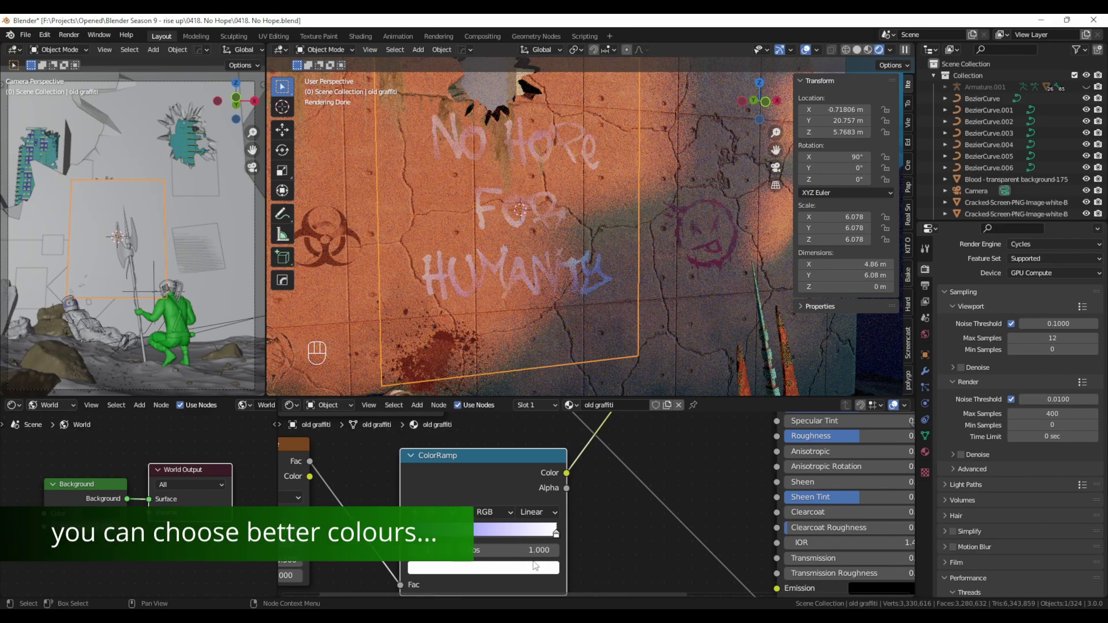
left_click(531, 569)
left_click(511, 438)
left_click(517, 427)
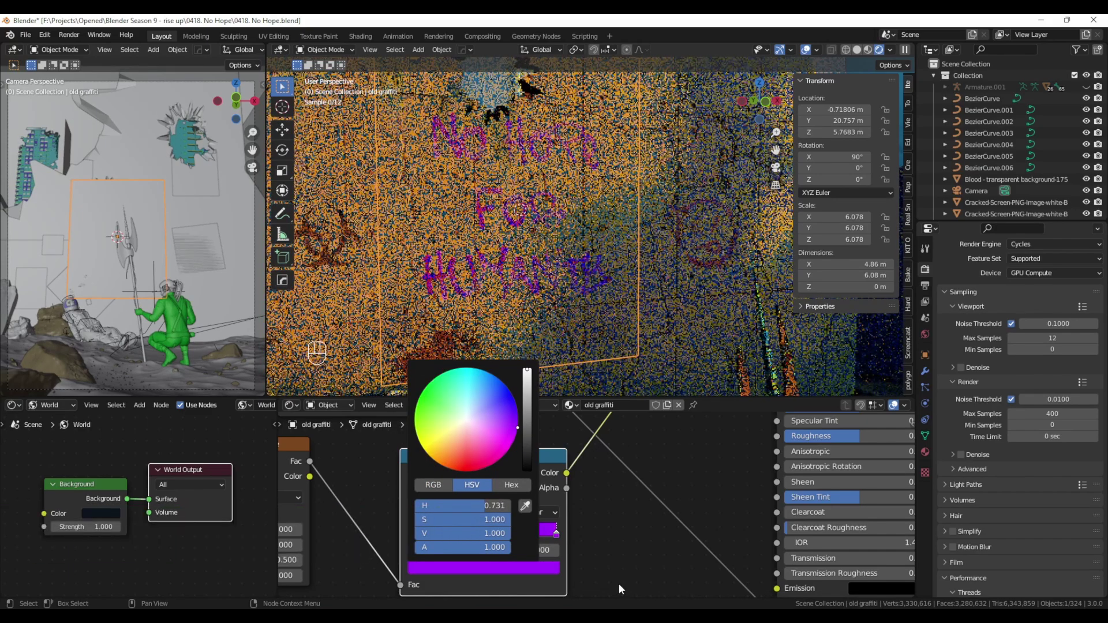
Move the ColorRamp's purple stop inward and set the blue stop to position 0.400 for a tighter colour transition
left_click_drag(556, 535, 489, 541)
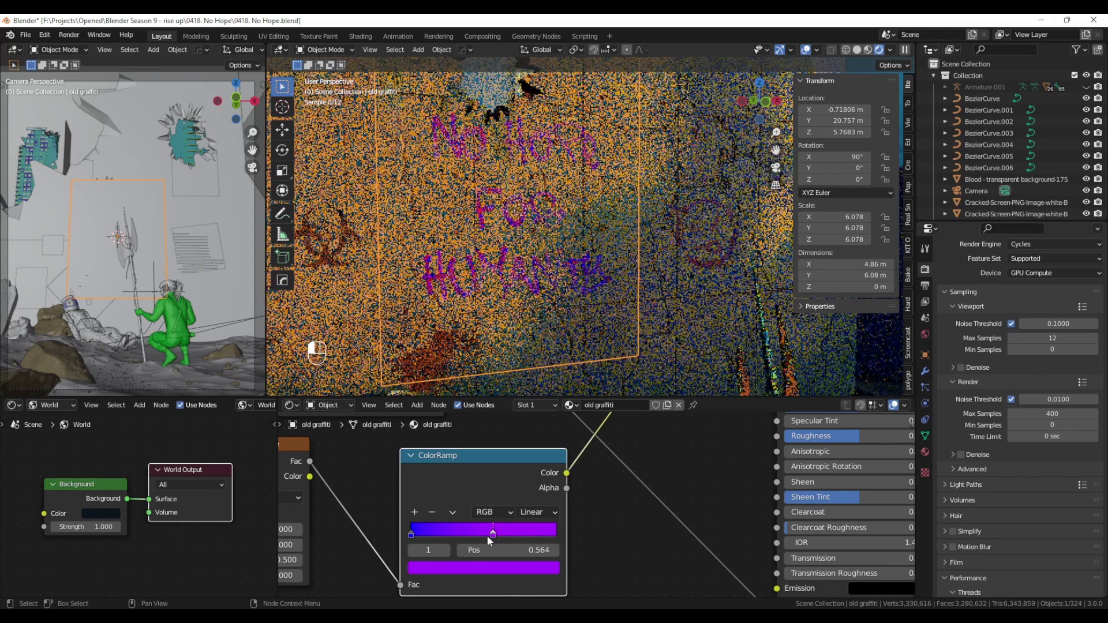
left_click_drag(411, 534, 467, 532)
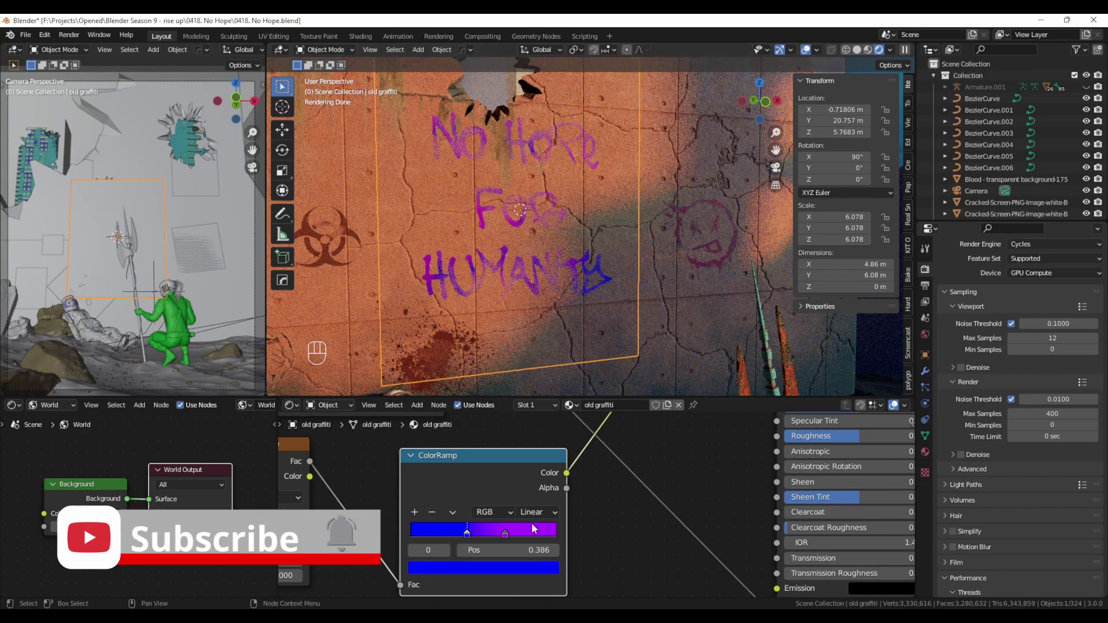
left_click_drag(466, 534, 468, 535)
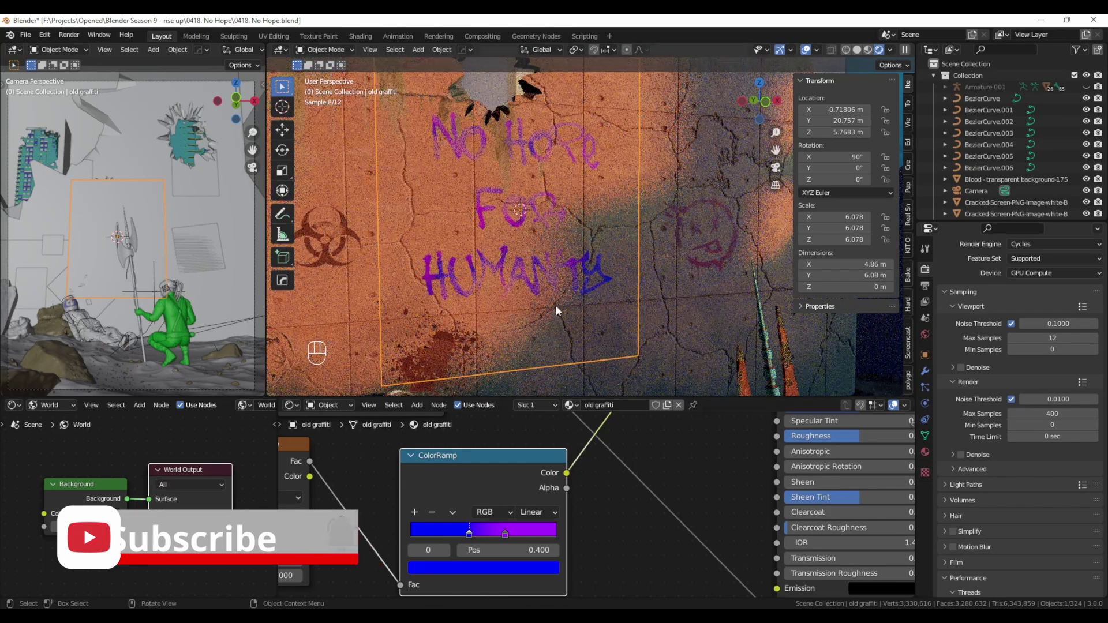
Examine the blue and purple graffiti on the wall from different distances and angles, along with its complete node setup
scroll(549, 279, "up", 4)
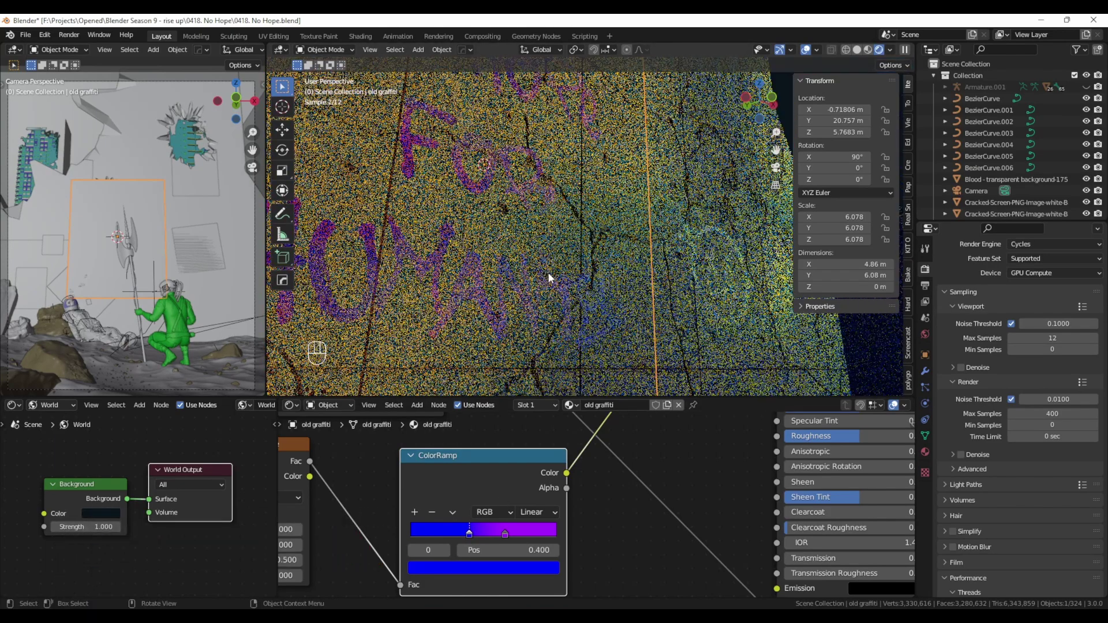
scroll(549, 279, "down", 4)
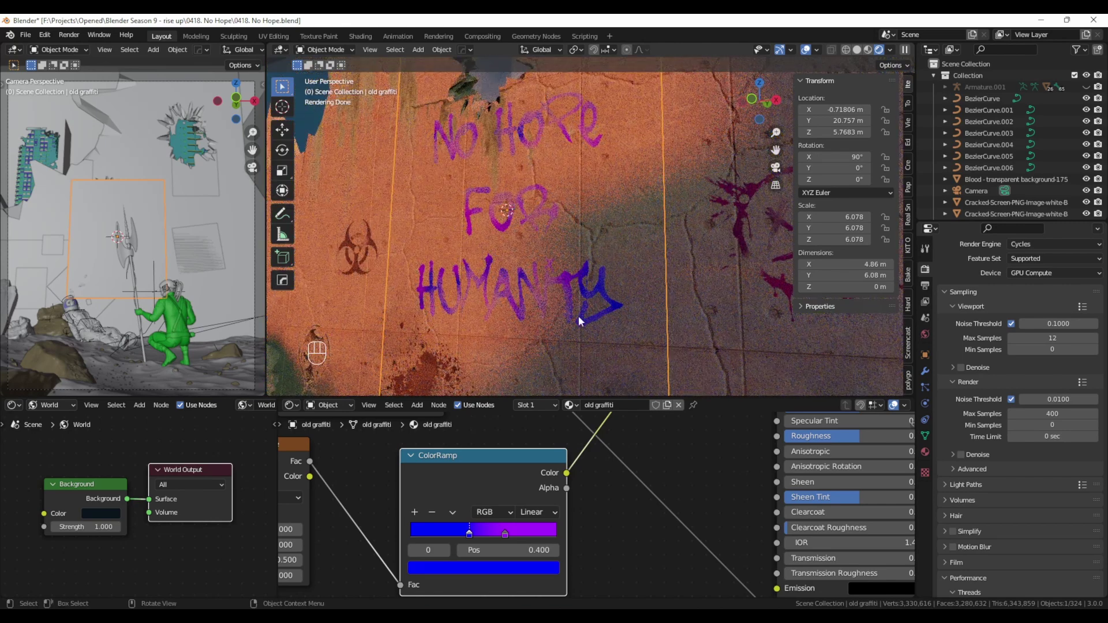
scroll(667, 521, "down", 3)
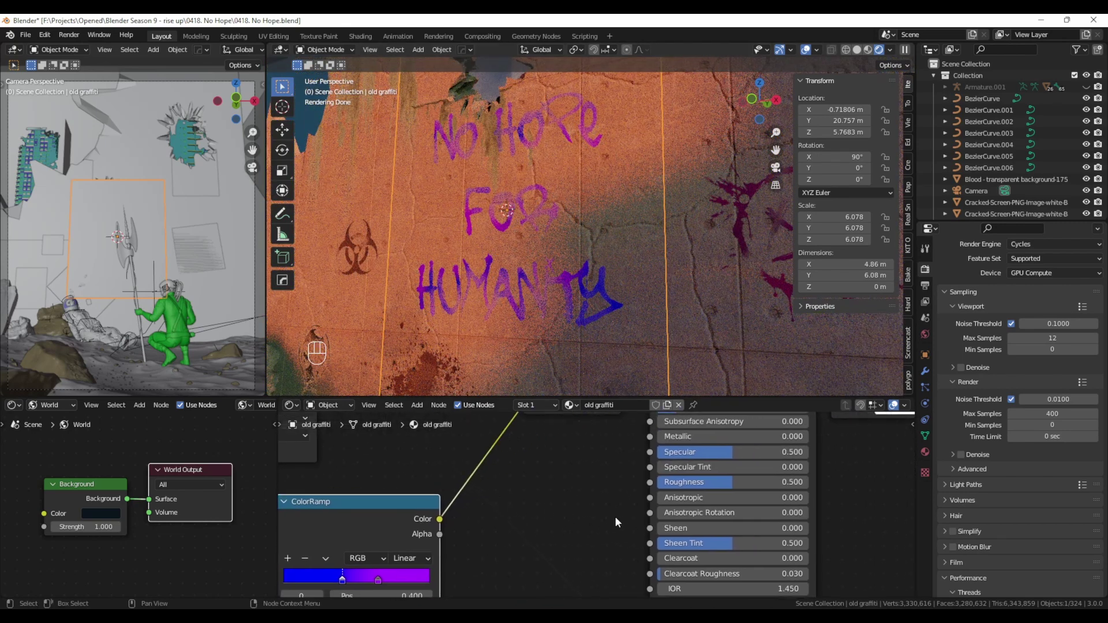
scroll(576, 494, "down", 2)
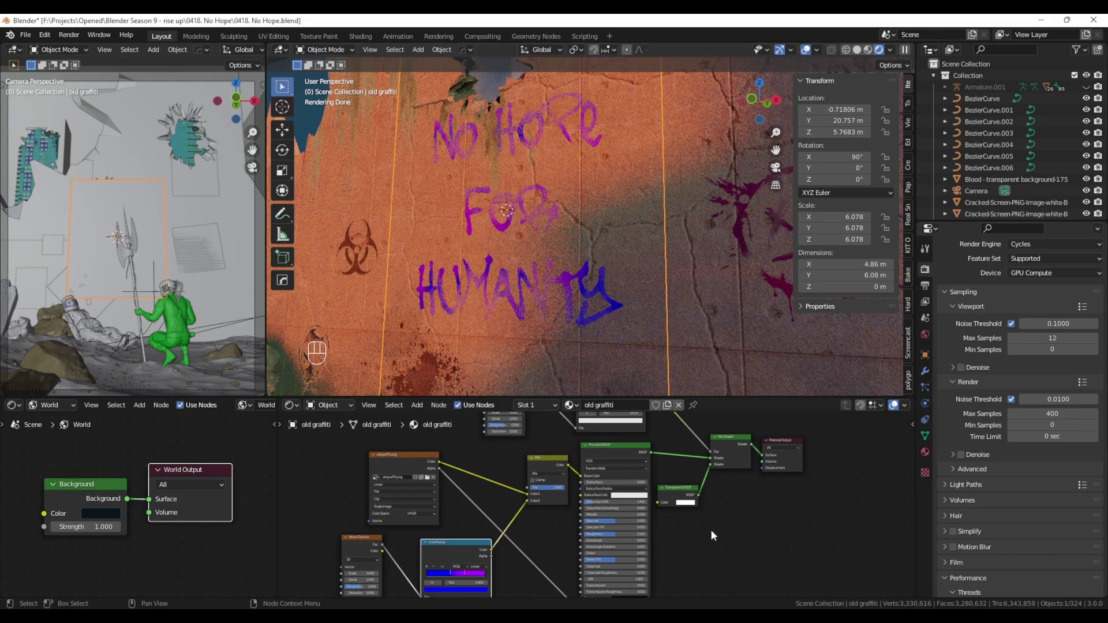
scroll(715, 513, "down", 2)
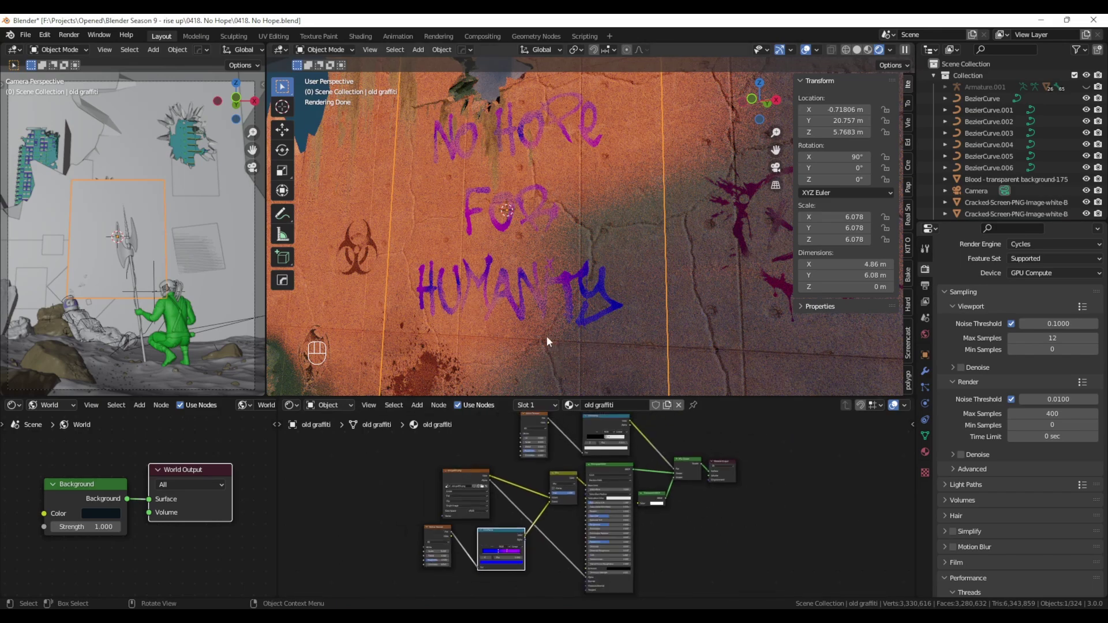
middle_click_drag(547, 341, 573, 339)
scroll(550, 345, "down", 5)
scroll(390, 260, "up", 4)
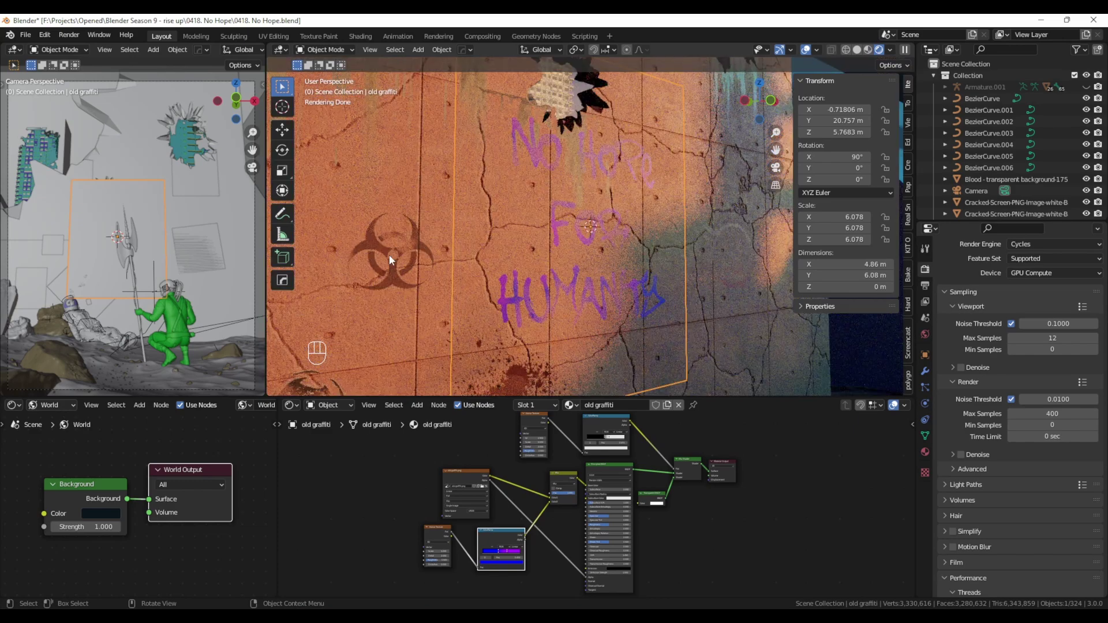
Try shifting the stops of the ColorRamp fed by the Musgrave Texture in the biohazard symbol's material
left_click(390, 260)
scroll(600, 526, "up", 3)
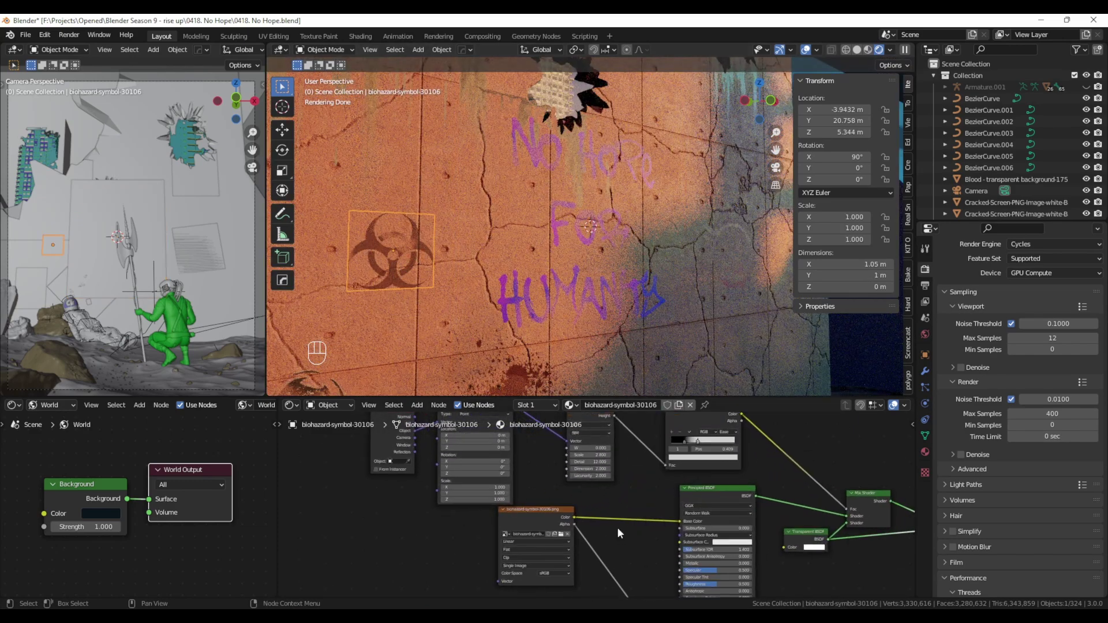
mouse_move(618, 528)
middle_mouse_down()
mouse_move(539, 502)
mouse_move(624, 524)
mouse_move(537, 517)
mouse_move(611, 525)
middle_mouse_up()
scroll(551, 521, "up", 1)
left_click(609, 500)
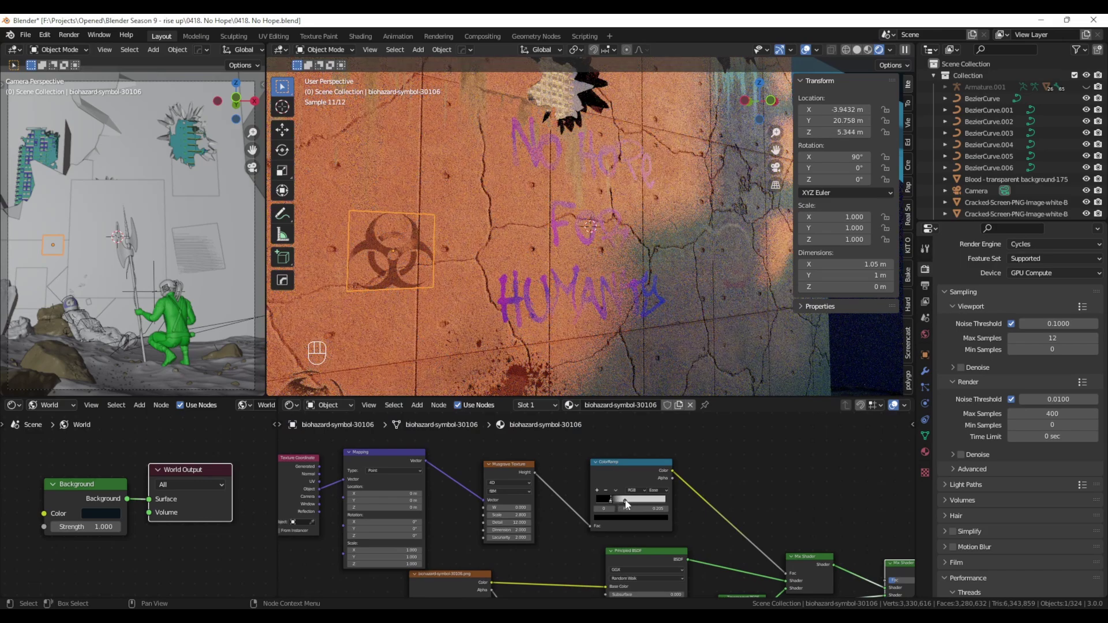
left_click_drag(625, 500, 611, 501)
key("ctrl+z")
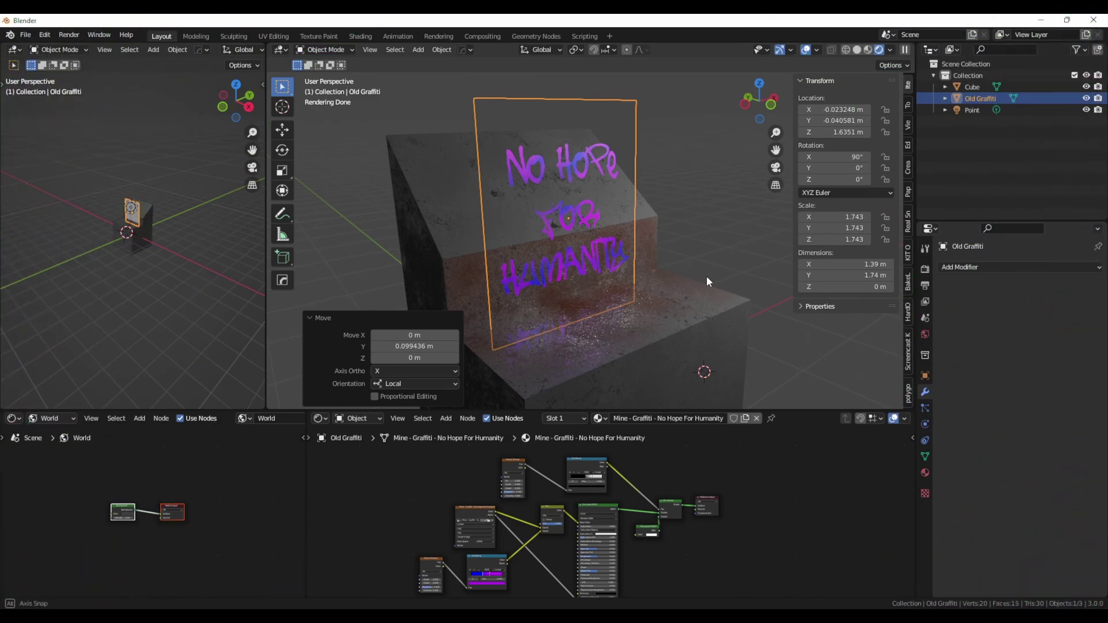
Subdivide the whole Old Graffiti plane with 70 cuts and return to Object Mode
middle_click_drag(732, 279, 704, 283)
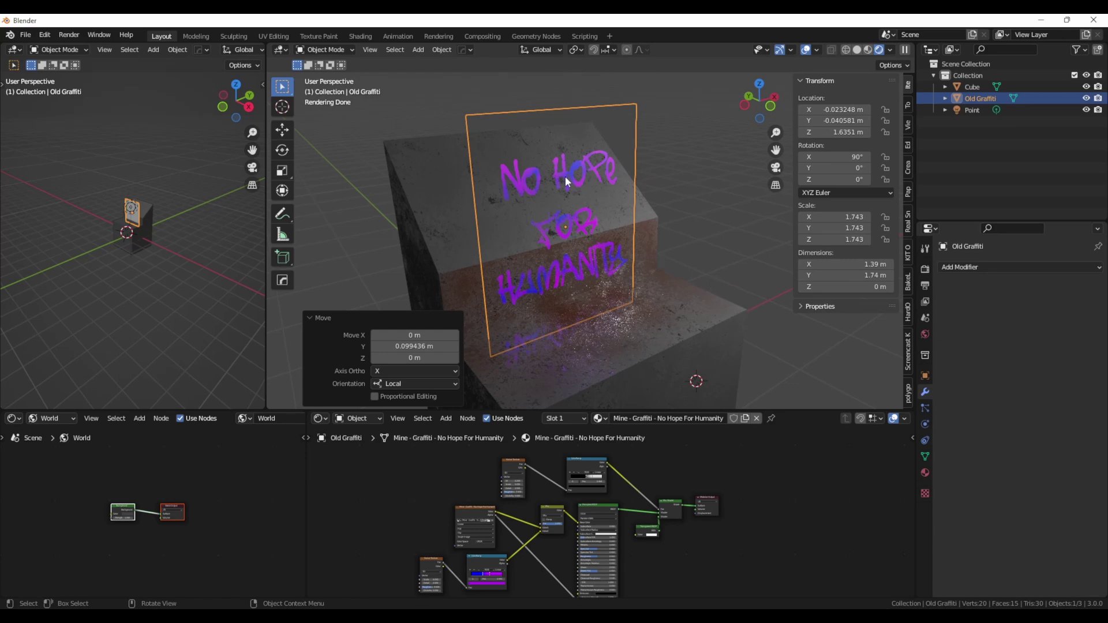
key("Tab")
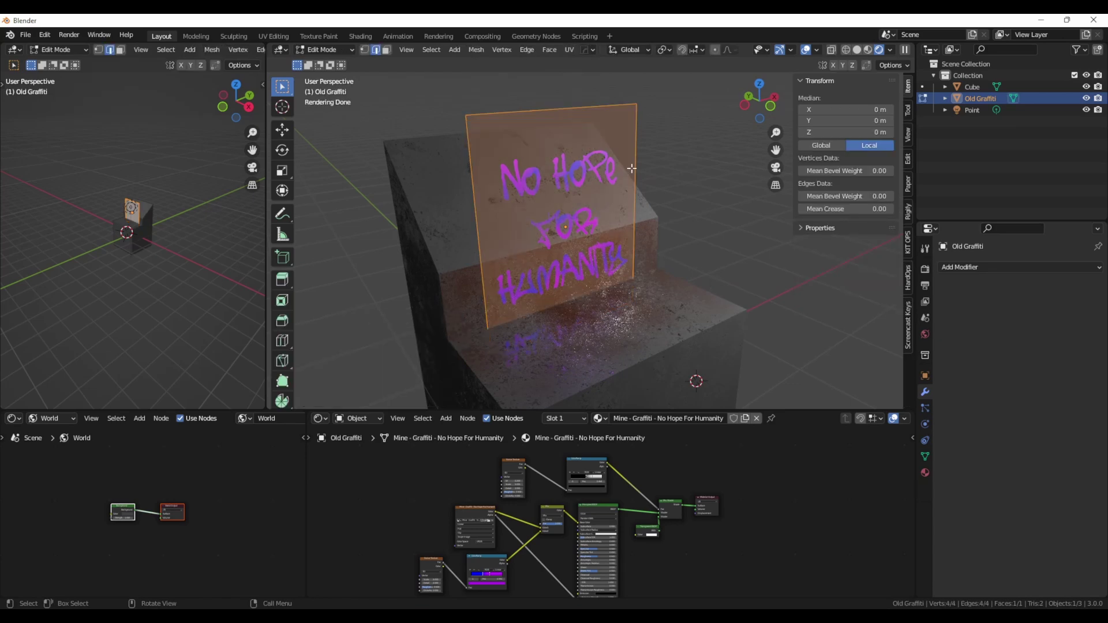
left_click(527, 50)
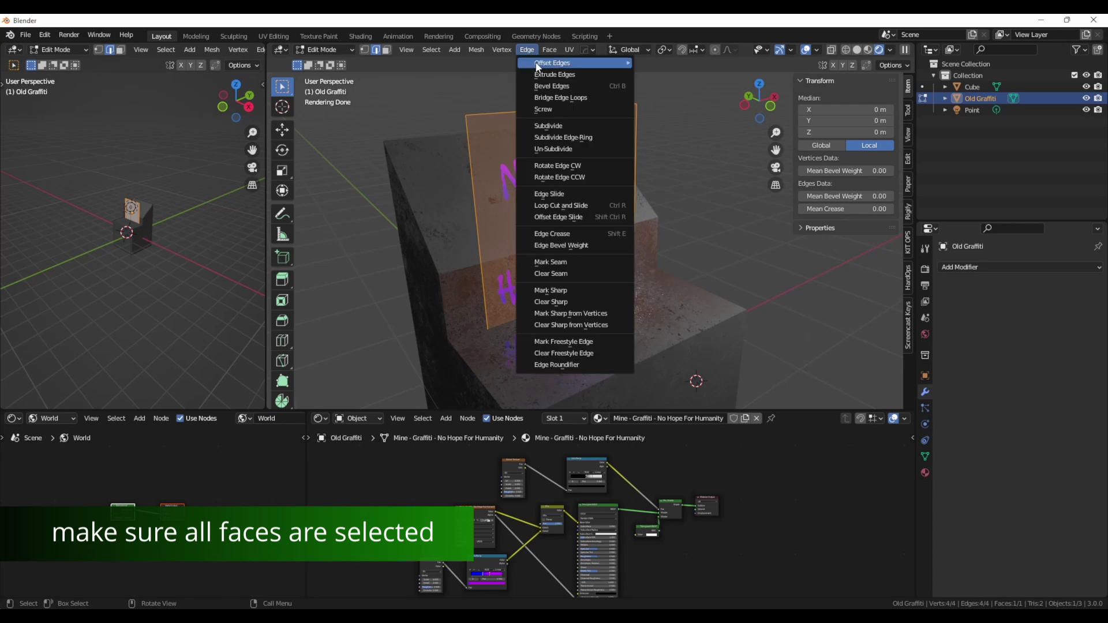
left_click(553, 126)
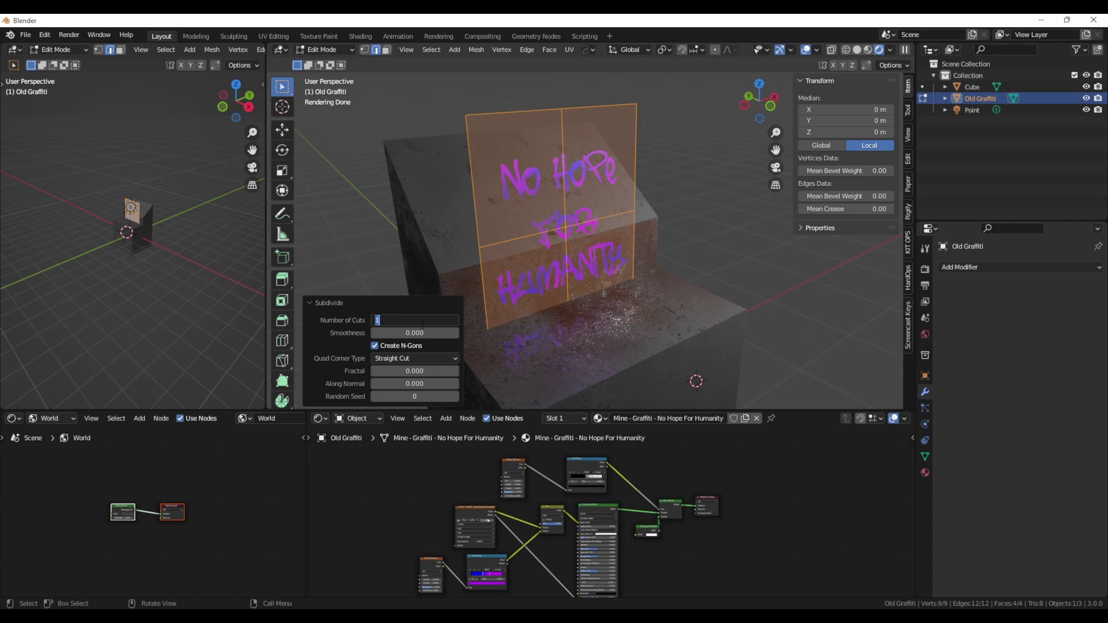
key("Return")
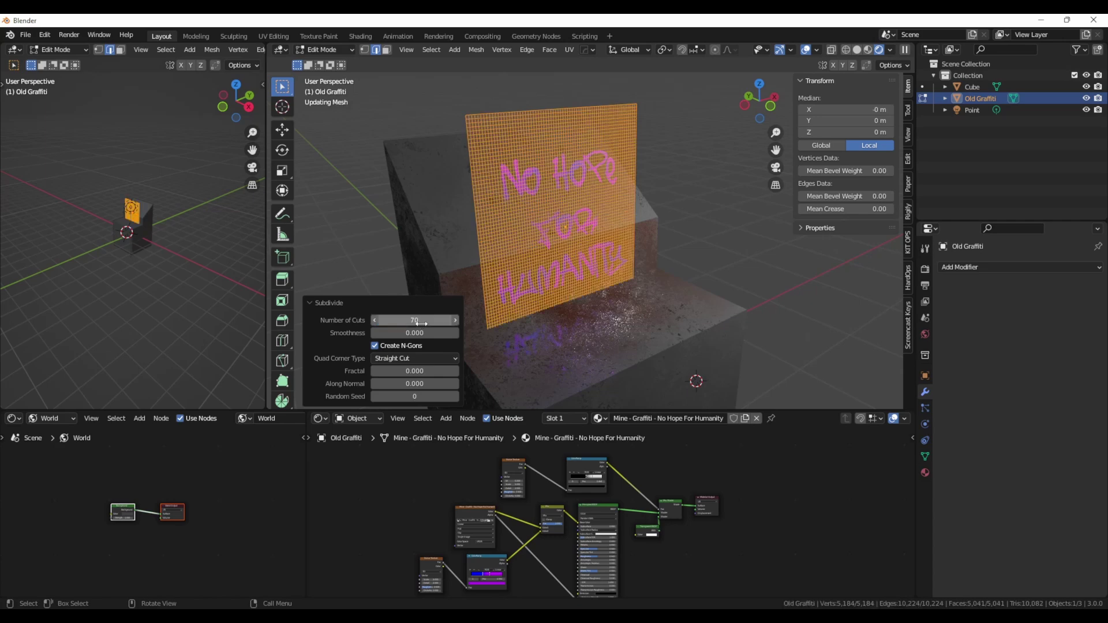
key("Tab")
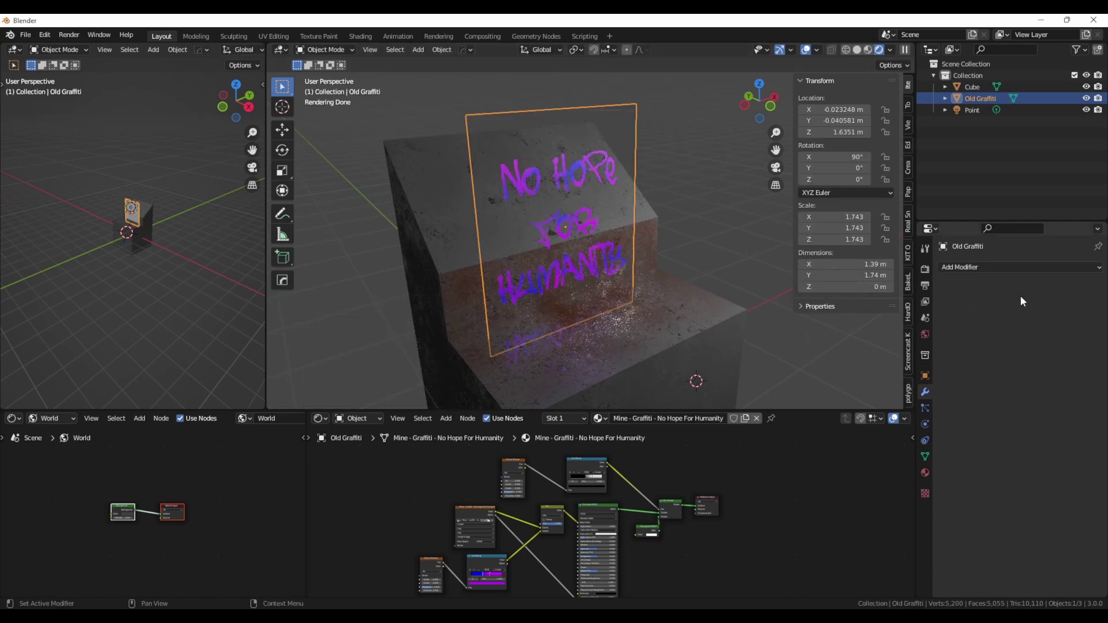
Add a Shrinkwrap modifier to the Old Graffiti plane with the Cube as its target
left_click(961, 268)
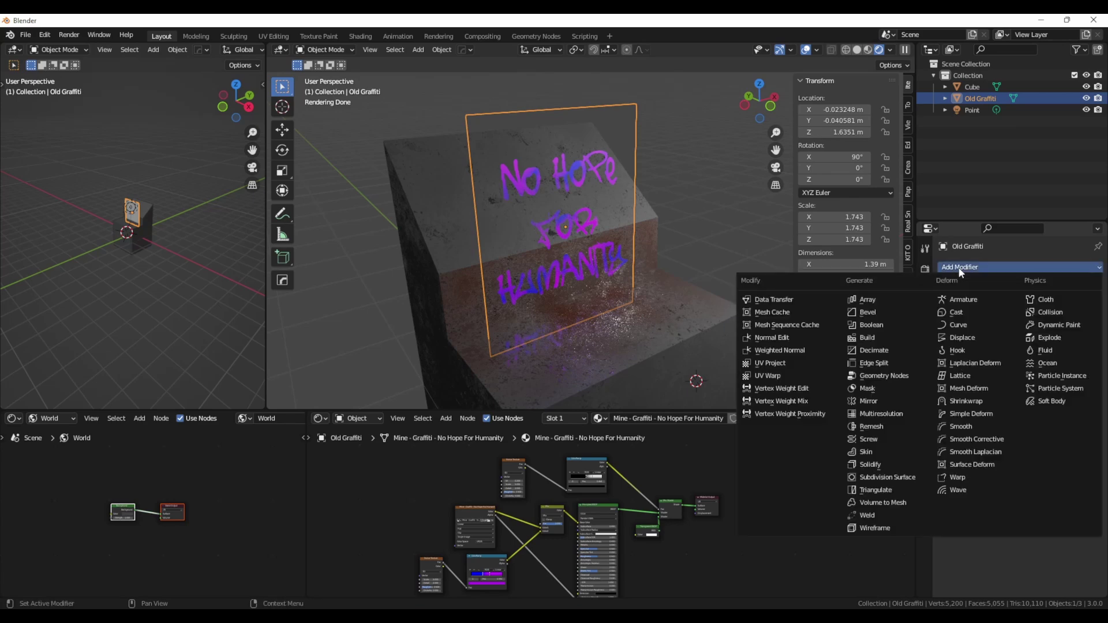
left_click(972, 402)
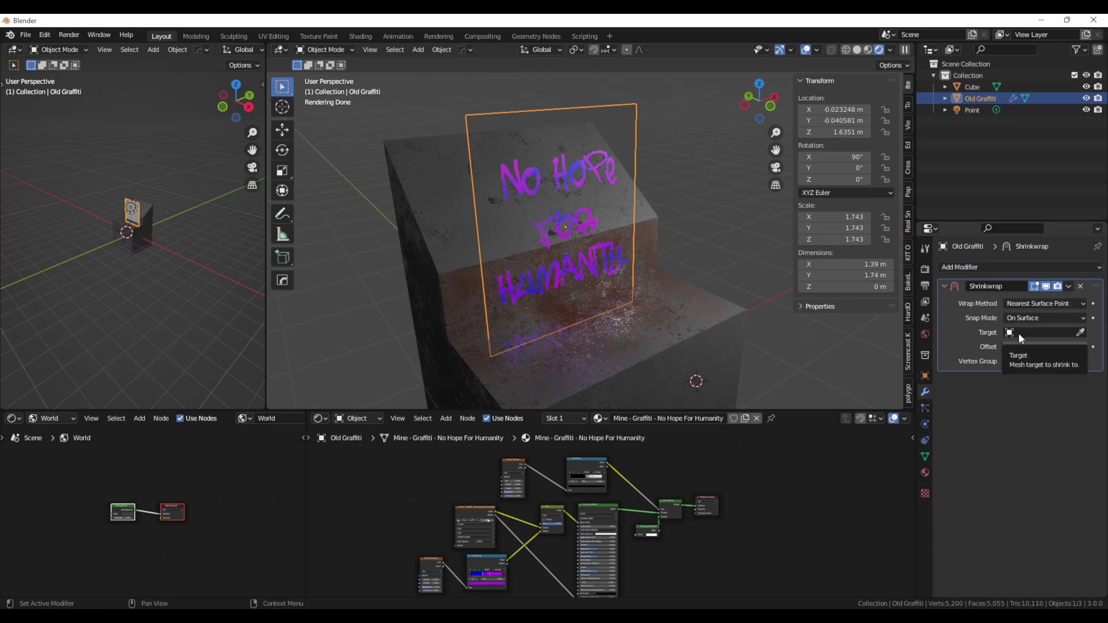
left_click(1018, 333)
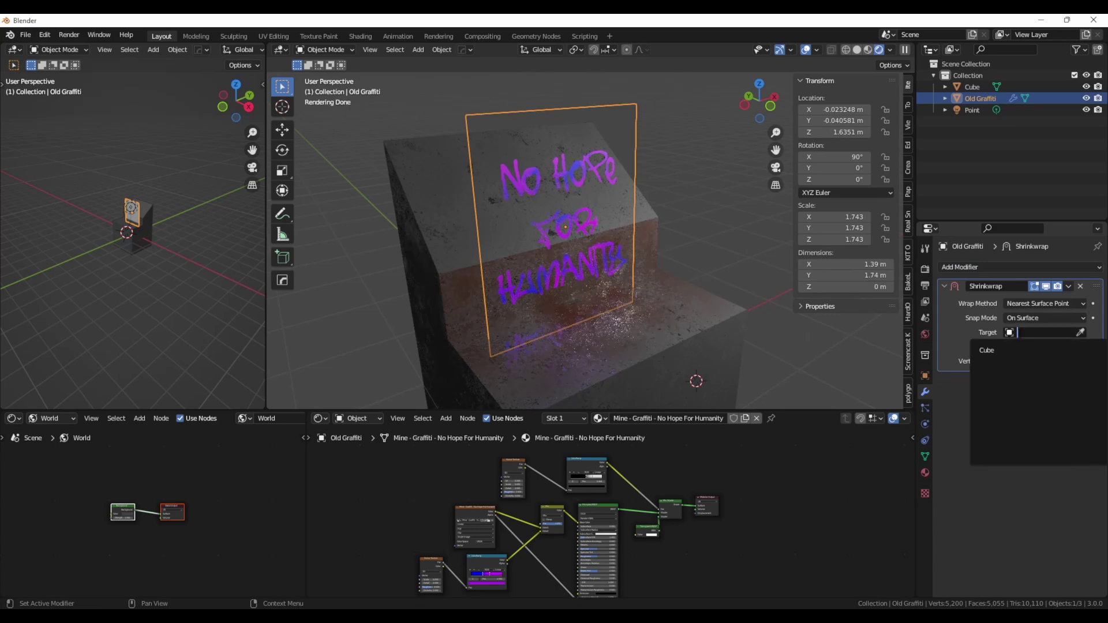
left_click(998, 351)
middle_click_drag(600, 297, 534, 275)
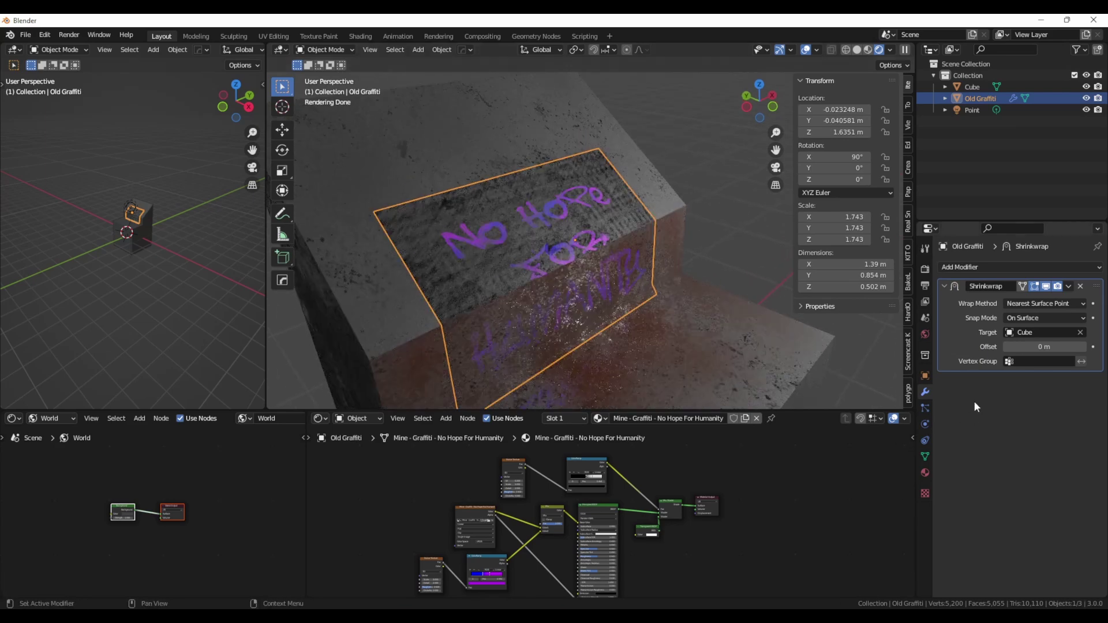
Set the Shrinkwrap offset to 0.01 m, then deselect everything and inspect the wrapped graffiti from several angles
left_click(1039, 347)
type(".01")
key("Return")
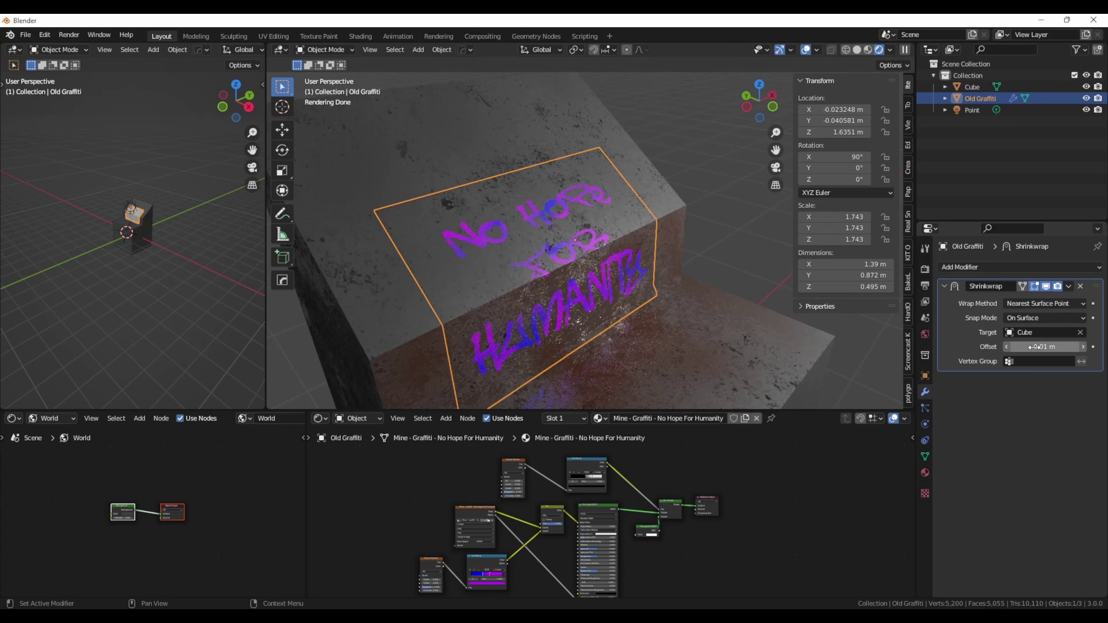
middle_click_drag(653, 331, 529, 306)
middle_click_drag(608, 275, 683, 254)
key("alt+a")
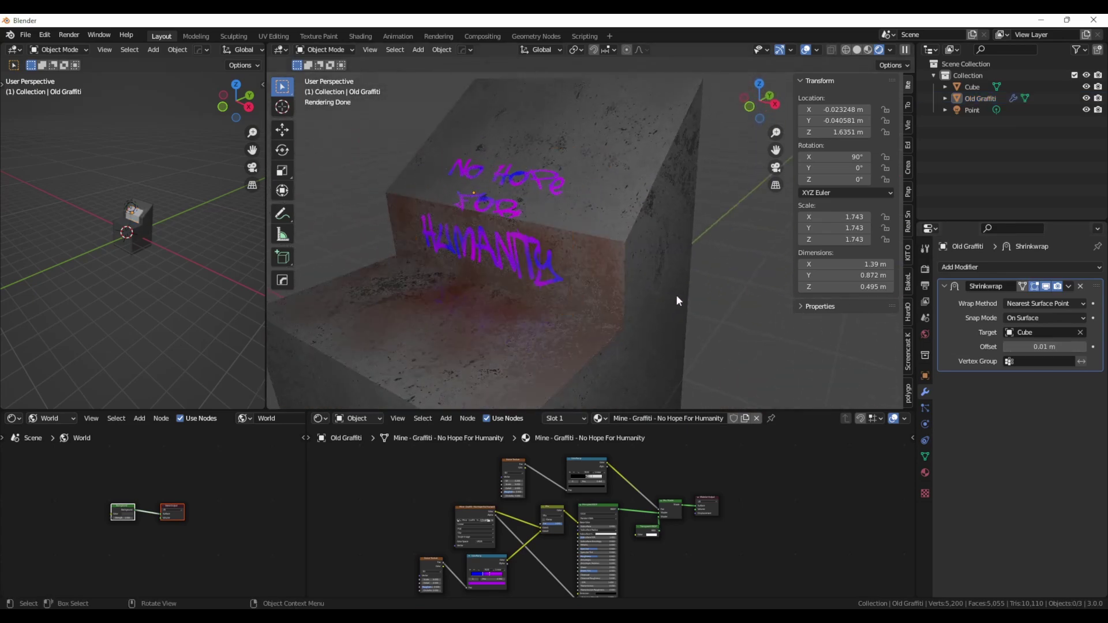
middle_click_drag(606, 294, 688, 298)
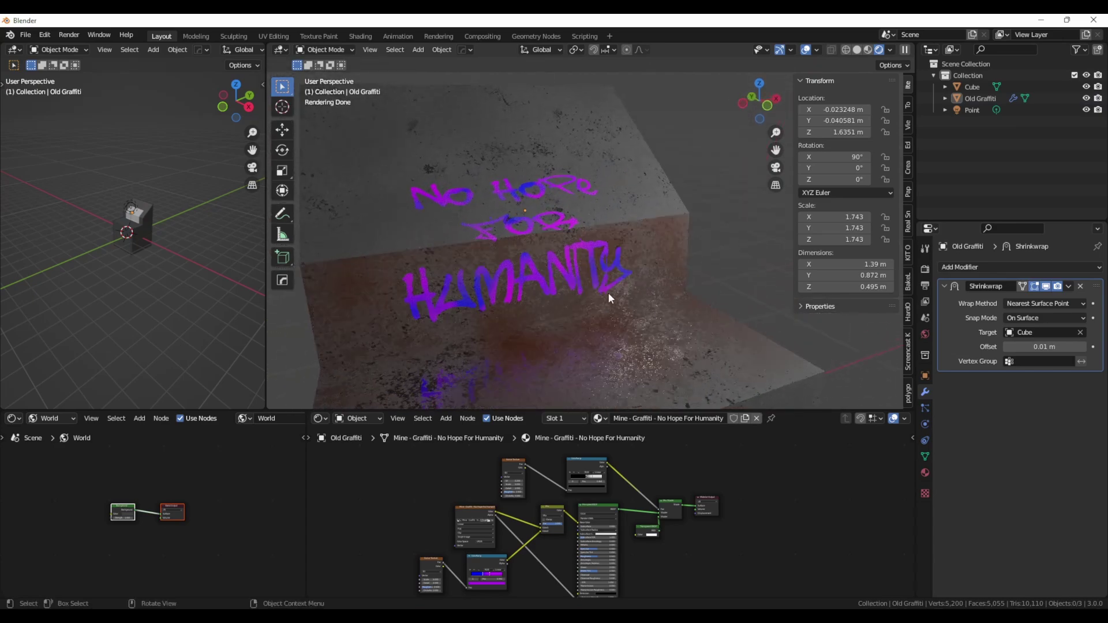
middle_click_drag(609, 293, 519, 286)
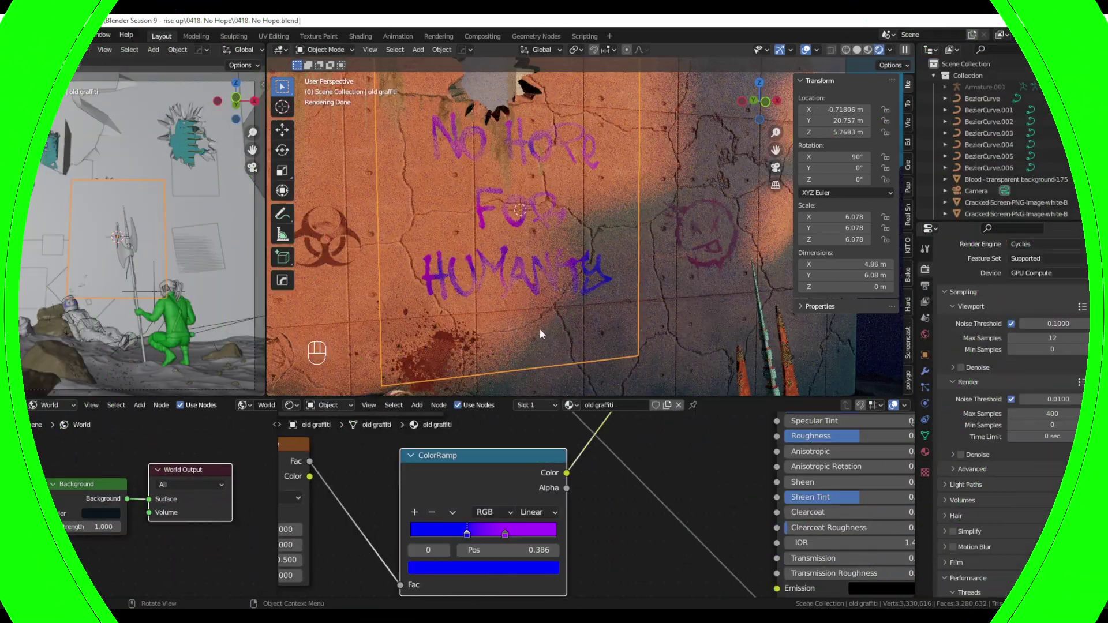
In the wall scene's old graffiti material, set the ColorRamp's blue stop to position 0.400 and review the lettering and node setup
left_click_drag(466, 533, 469, 533)
middle_click_drag(528, 304, 442, 291)
scroll(549, 274, "up", 3)
scroll(549, 277, "down", 2)
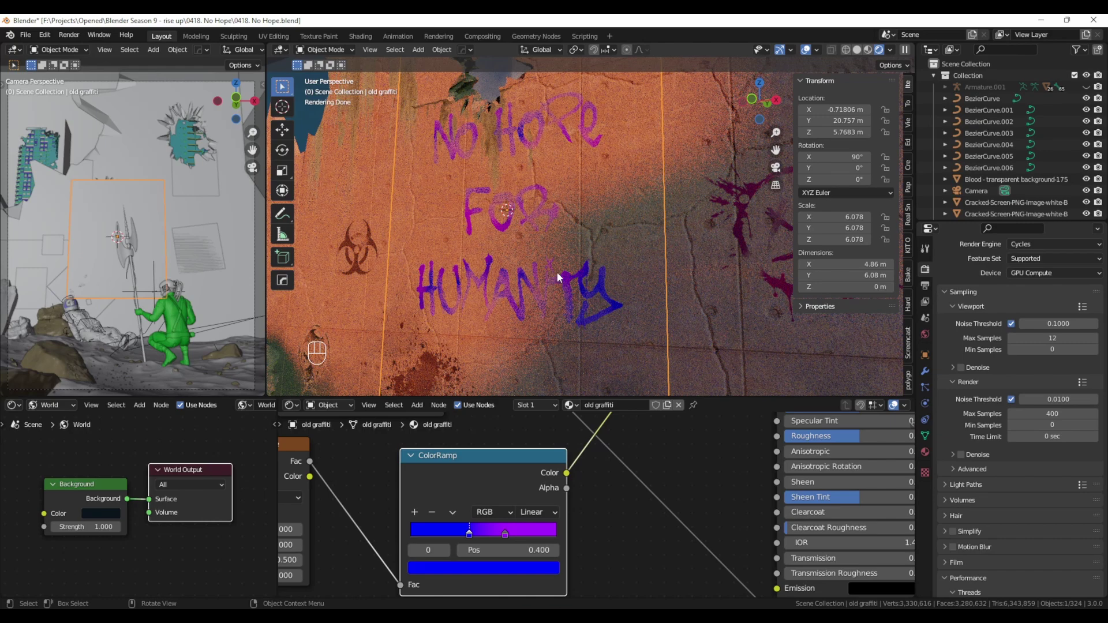
scroll(663, 493, "down", 3)
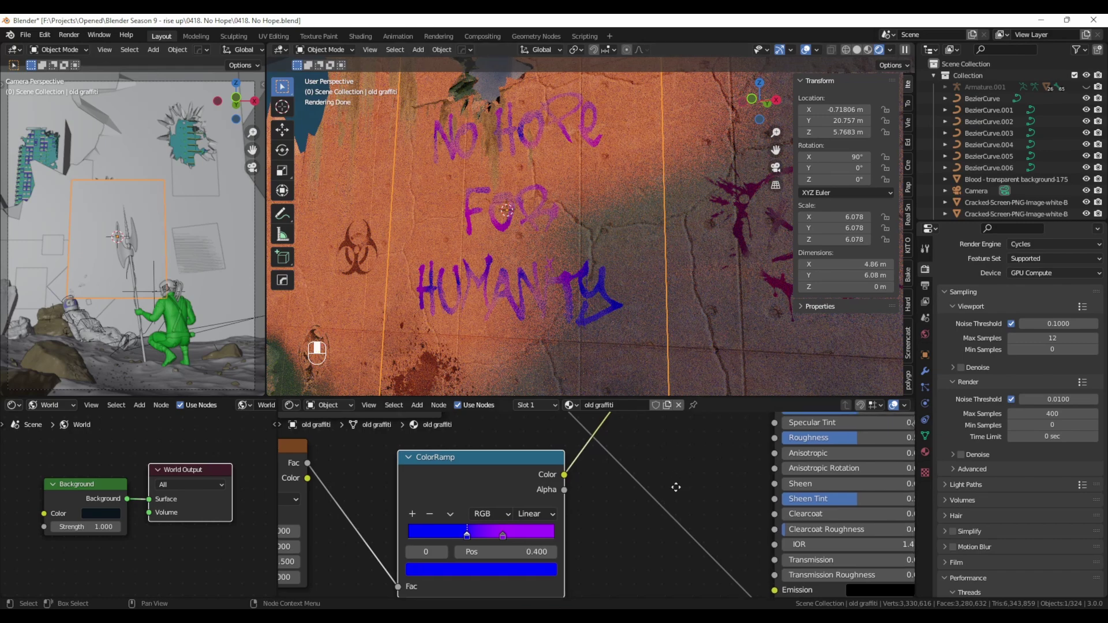
scroll(583, 505, "down", 2)
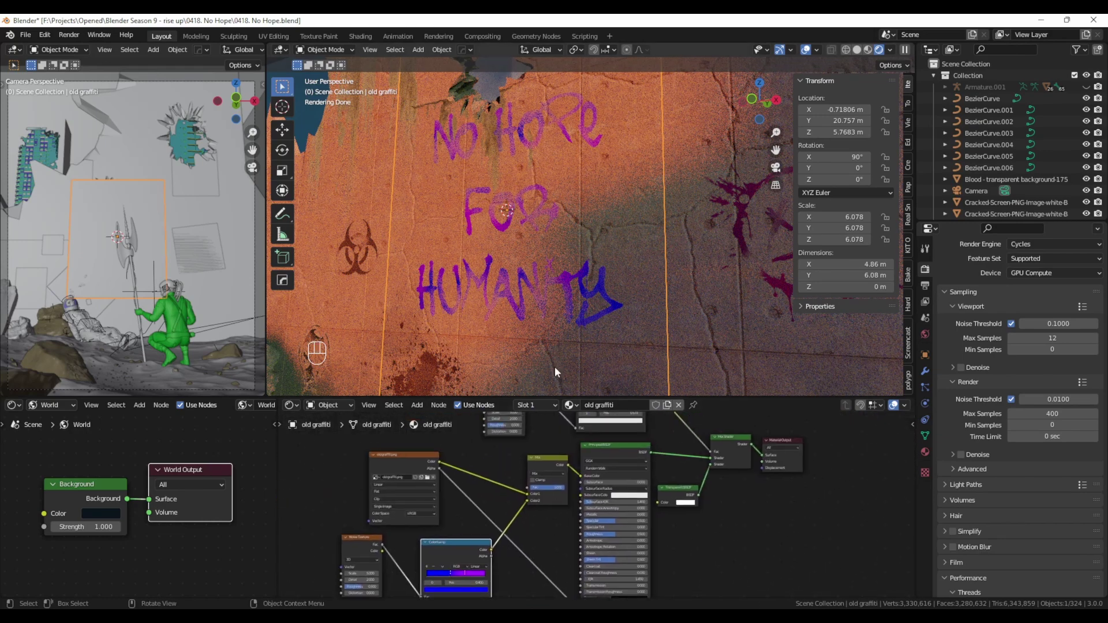